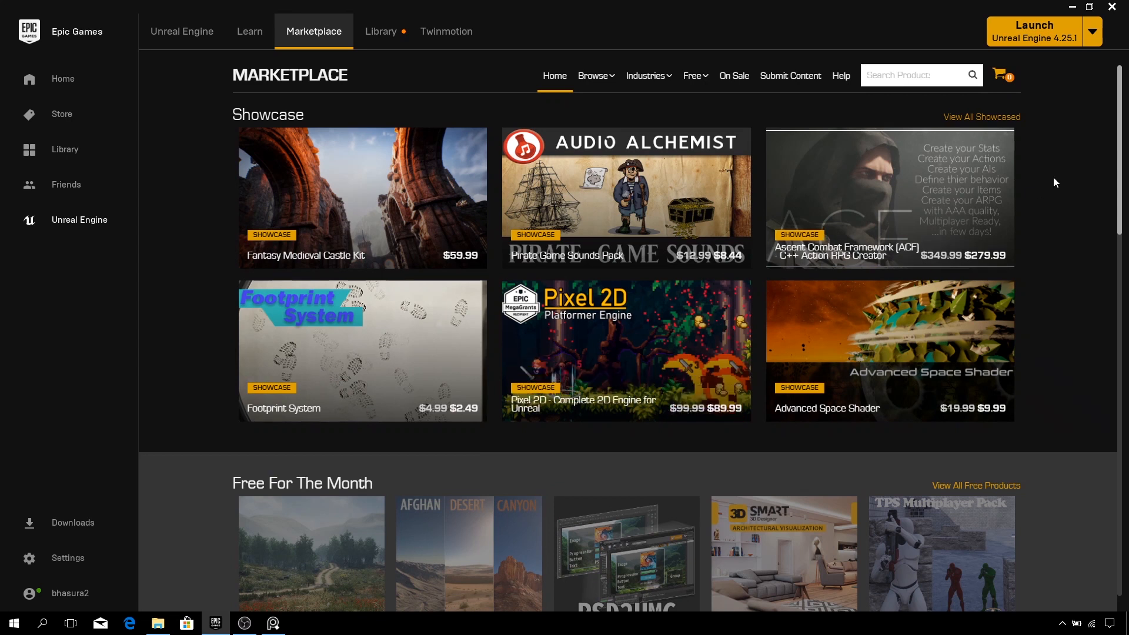
- Open the Permanently Free Collection from the marketplace's Free menu
{"action": "mouse_move", "coordinate": [925, 162]}
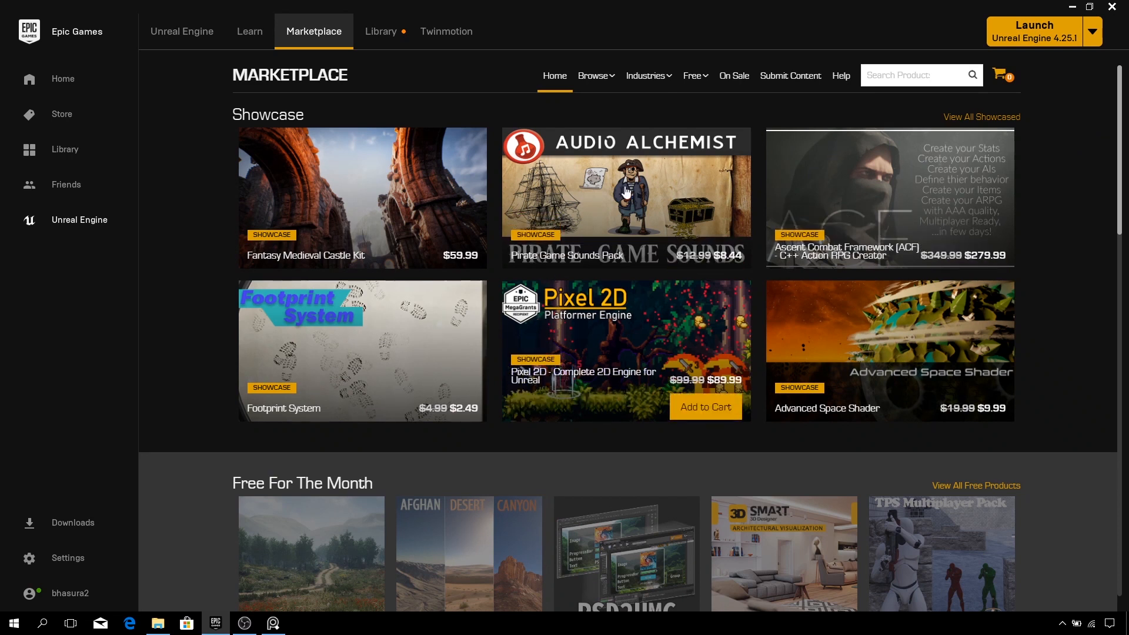
{"action": "scroll", "coordinate": [564, 417], "scroll_direction": "down", "scroll_amount": 4}
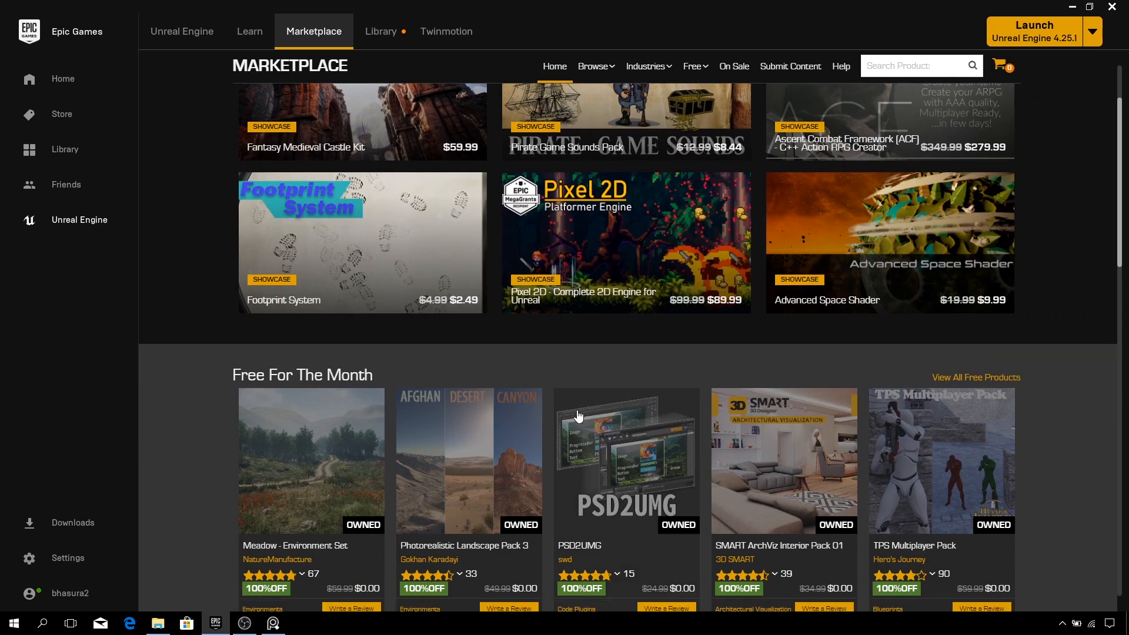
{"action": "scroll", "coordinate": [526, 404], "scroll_direction": "down", "scroll_amount": 4}
{"action": "scroll", "coordinate": [530, 397], "scroll_direction": "up", "scroll_amount": 5}
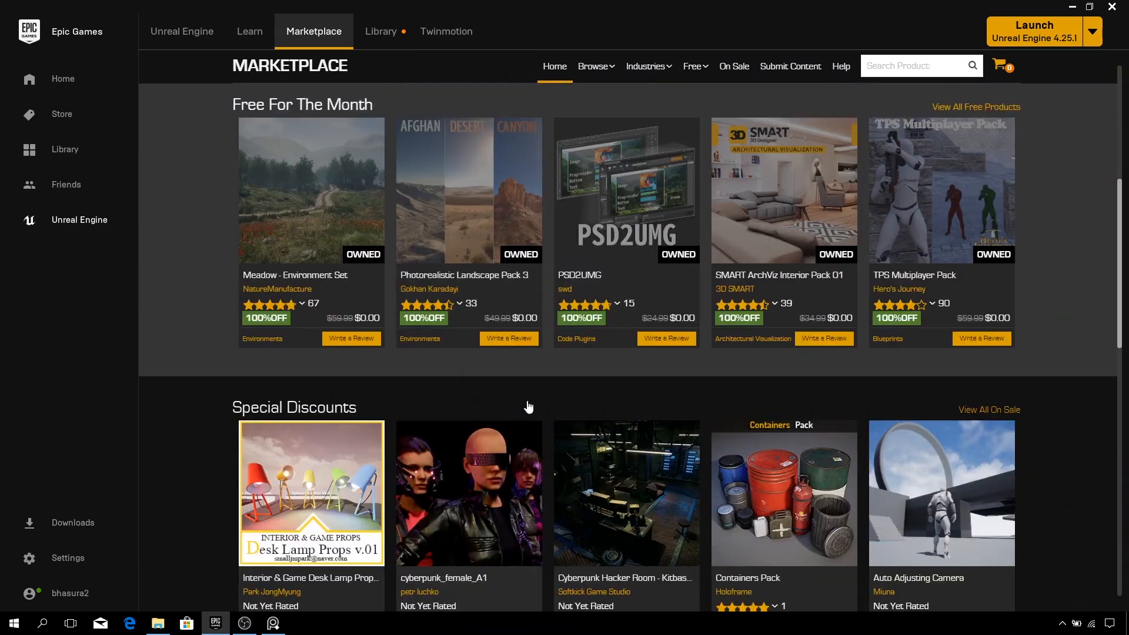
{"action": "scroll", "coordinate": [530, 395], "scroll_direction": "up", "scroll_amount": 3}
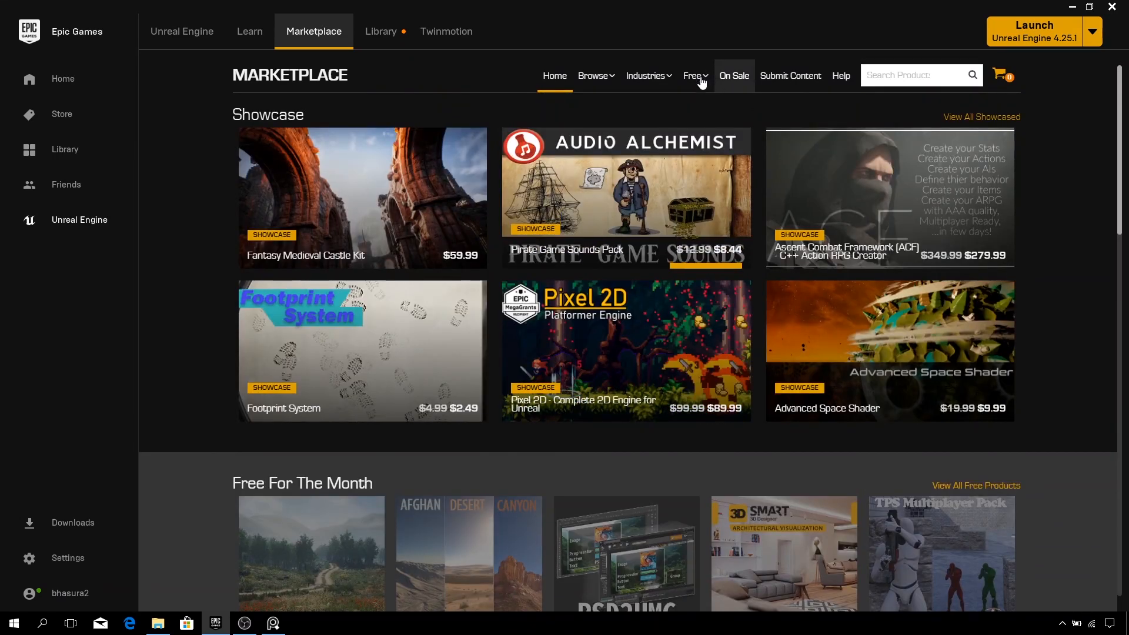
{"action": "mouse_move", "coordinate": [700, 87]}
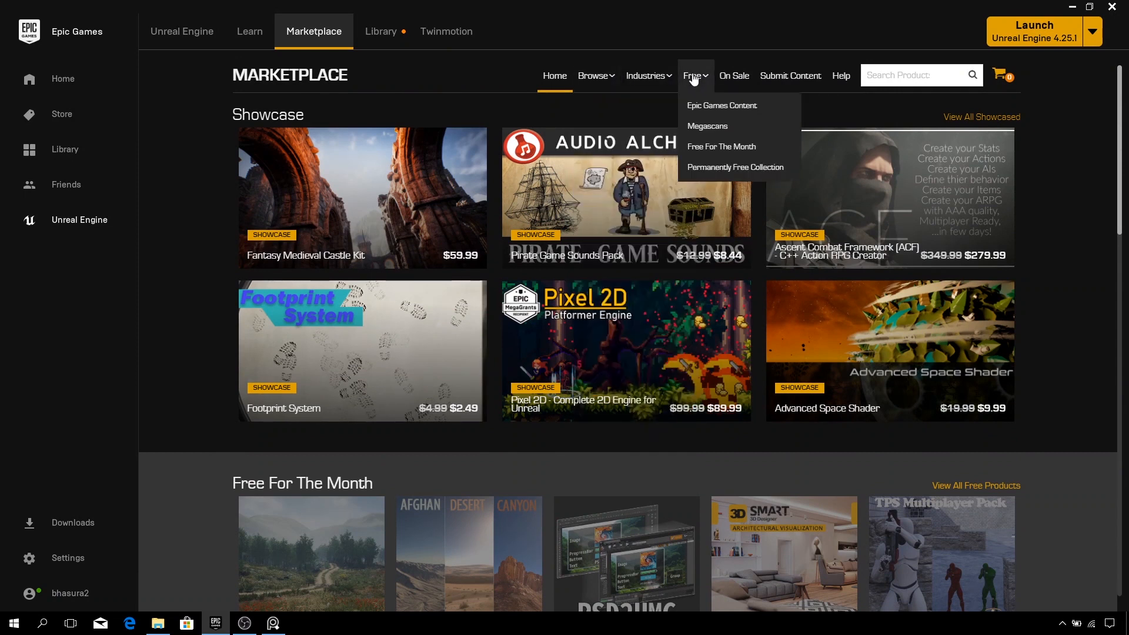
{"action": "left_click", "coordinate": [717, 169]}
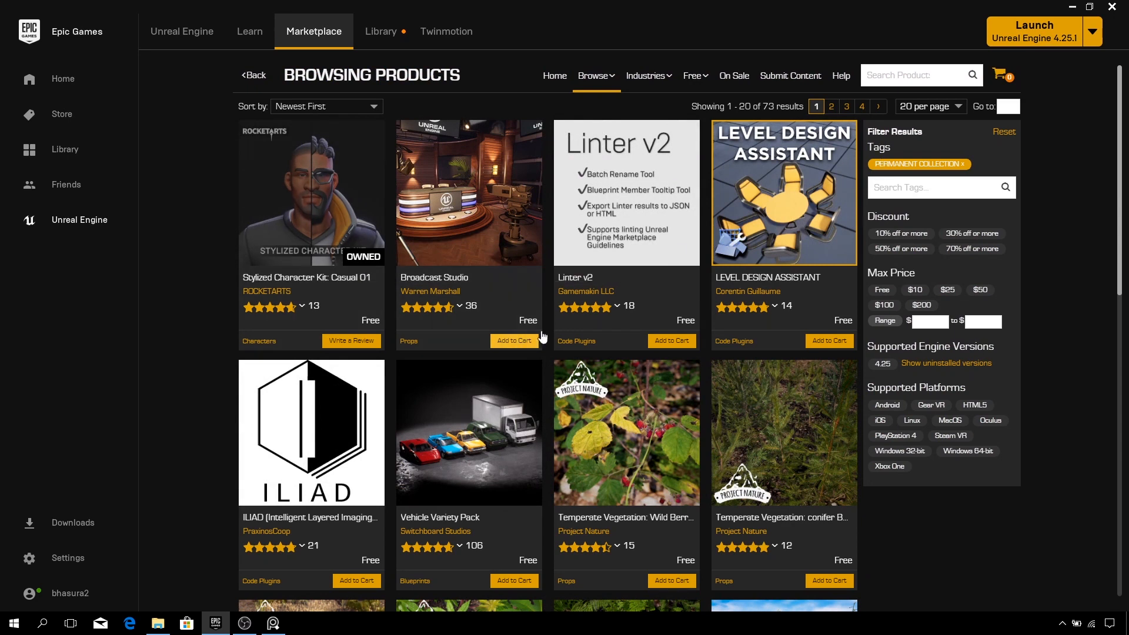
- Open the Stylized Character Kit: Casual 01 product page and browse its preview images
{"action": "left_click", "coordinate": [333, 256]}
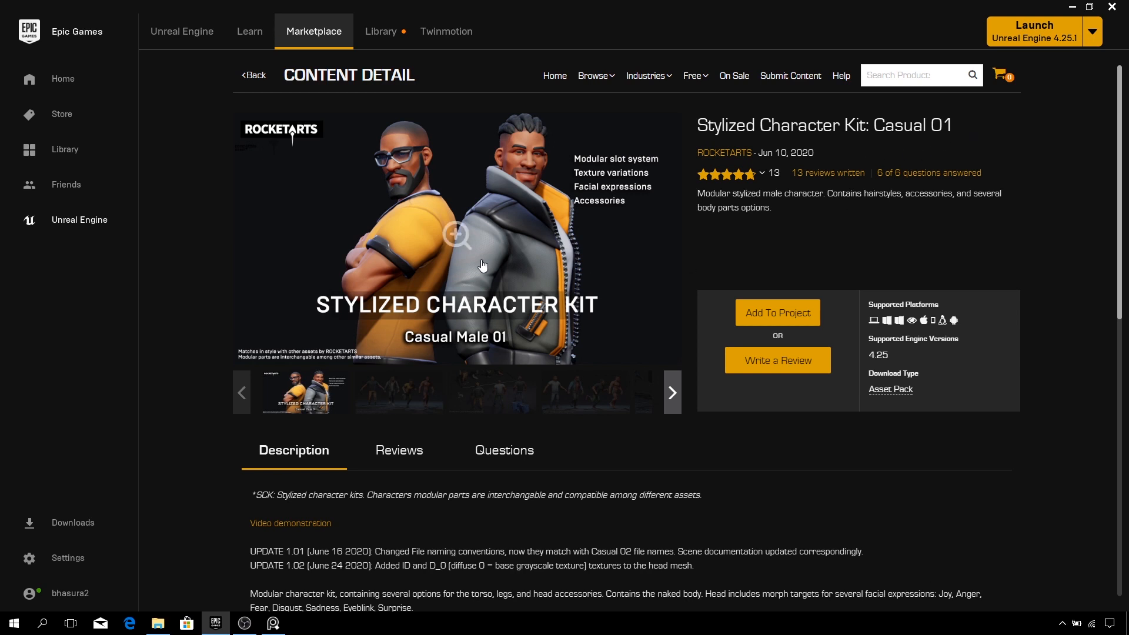
{"action": "left_click", "coordinate": [391, 387]}
{"action": "left_click", "coordinate": [471, 389]}
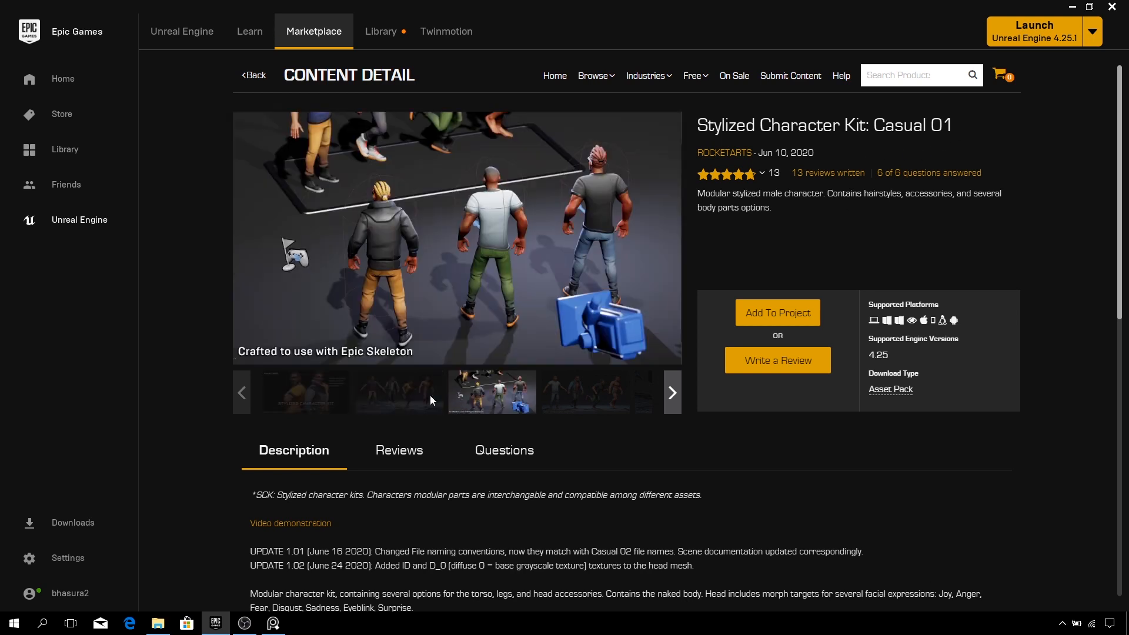
{"action": "left_click", "coordinate": [296, 382]}
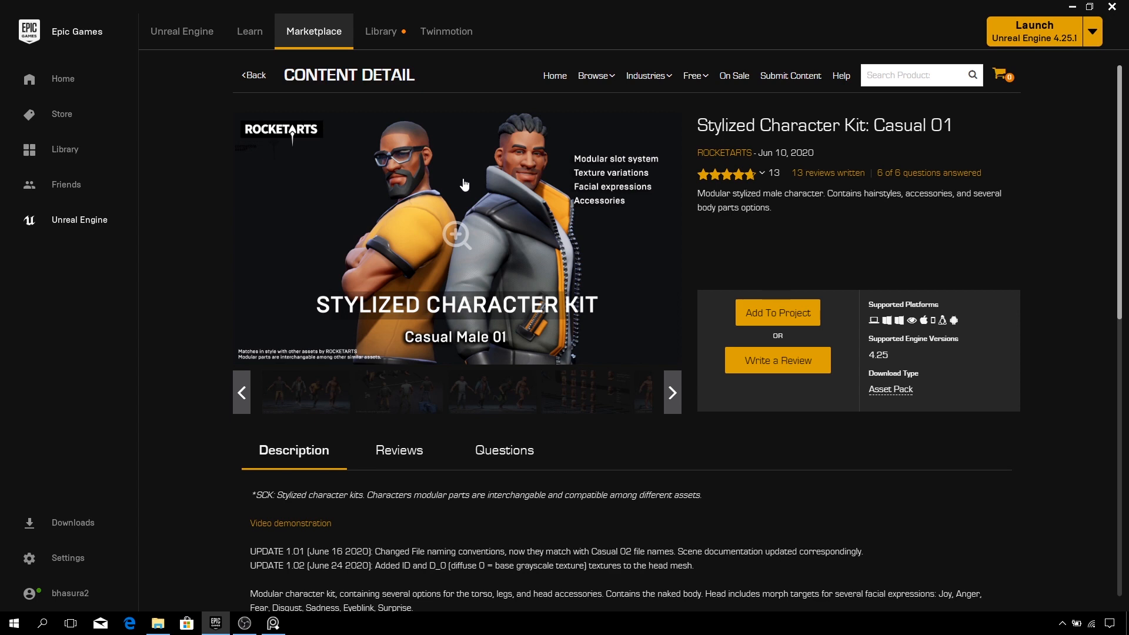
- Read through the product's description and technical details
{"action": "scroll", "coordinate": [459, 235], "scroll_direction": "down", "scroll_amount": 1}
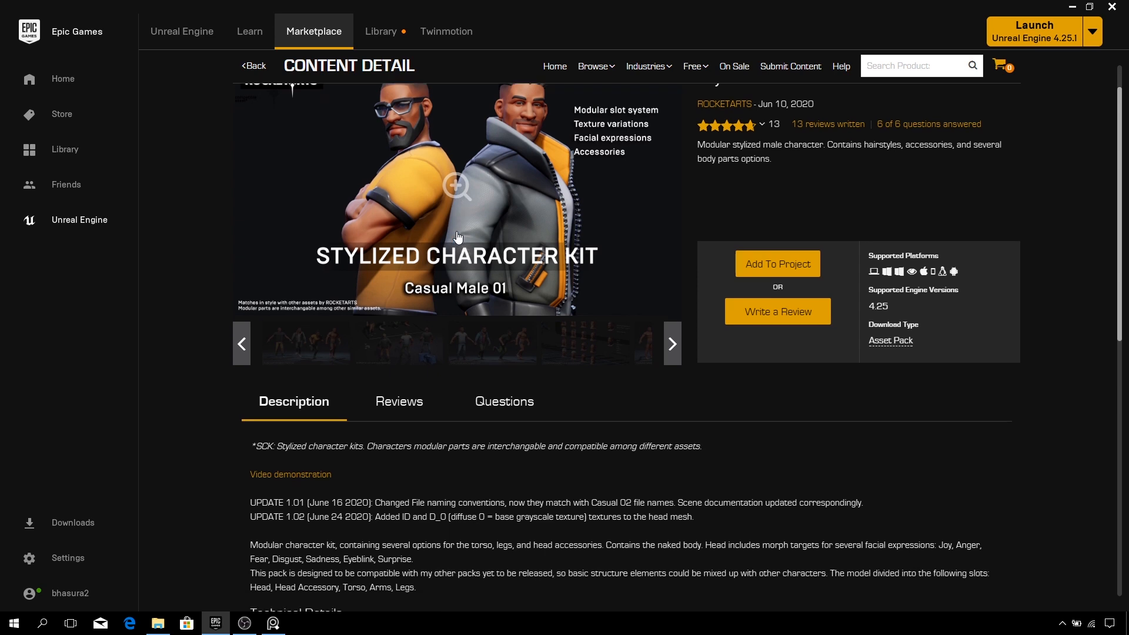
{"action": "scroll", "coordinate": [458, 235], "scroll_direction": "up", "scroll_amount": 1}
{"action": "scroll", "coordinate": [515, 299], "scroll_direction": "down", "scroll_amount": 2}
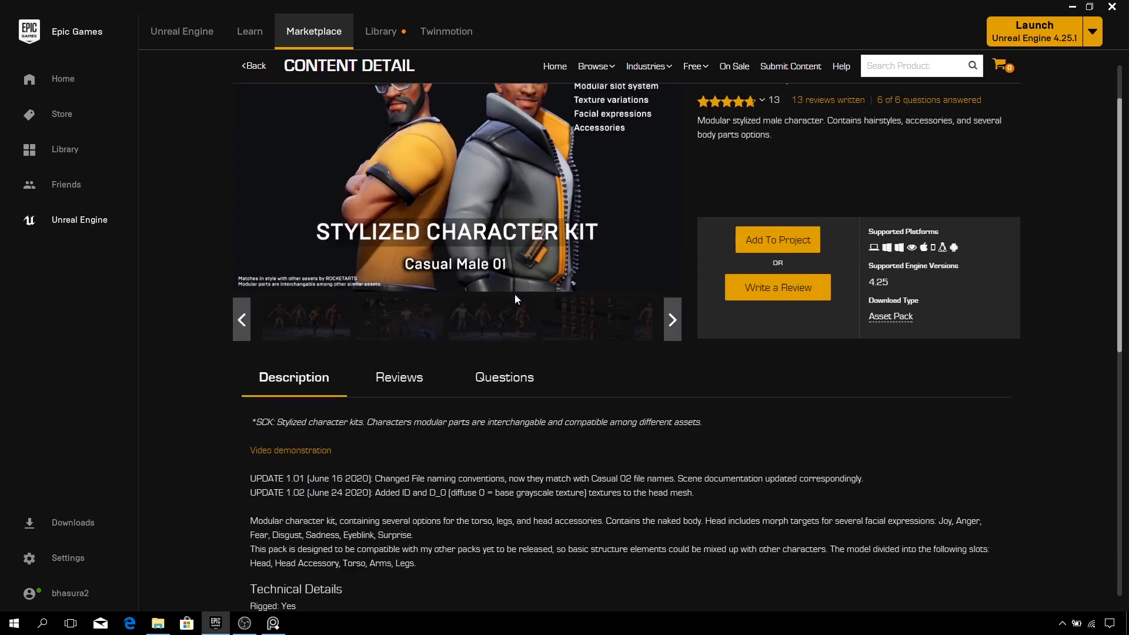
{"action": "scroll", "coordinate": [514, 294], "scroll_direction": "down", "scroll_amount": 6}
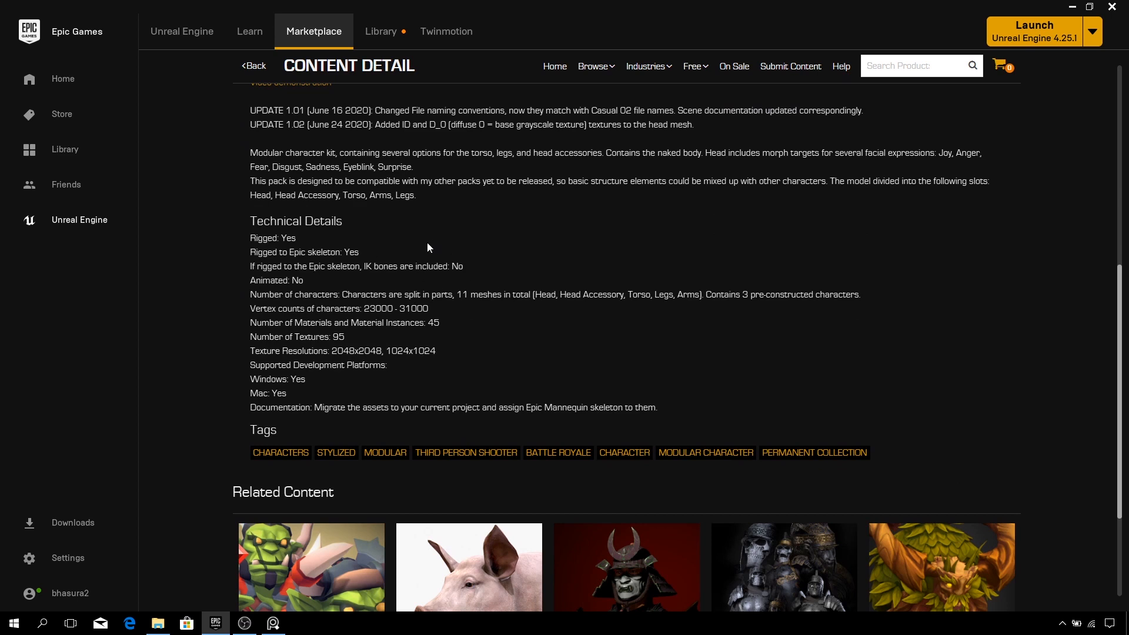
{"action": "scroll", "coordinate": [430, 264], "scroll_direction": "up", "scroll_amount": 3}
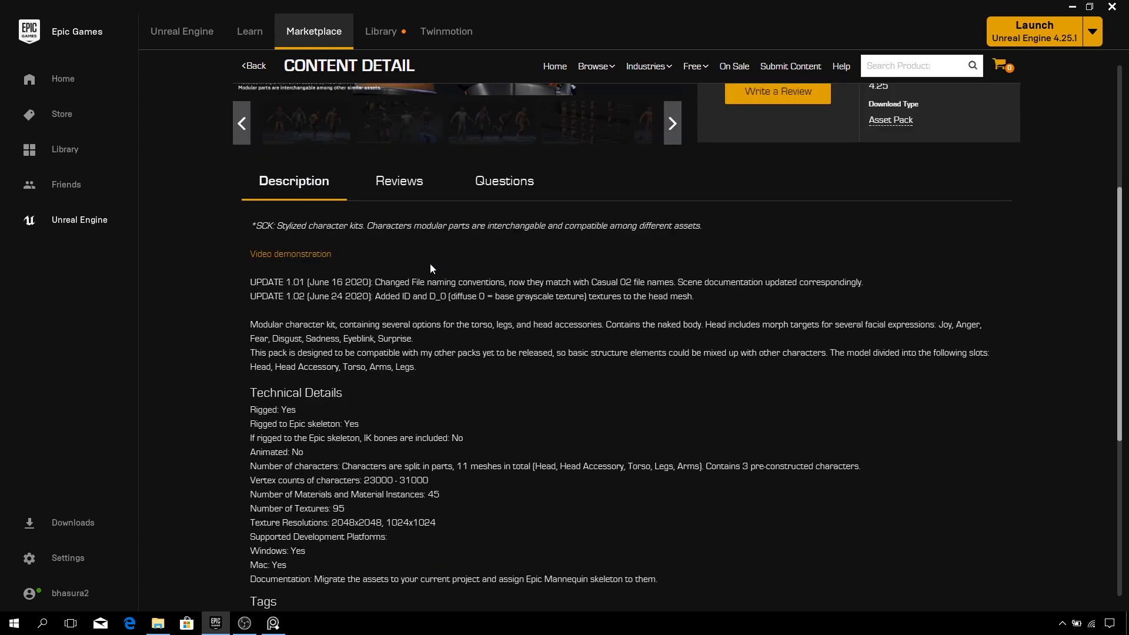
{"action": "scroll", "coordinate": [430, 269], "scroll_direction": "up", "scroll_amount": 1}
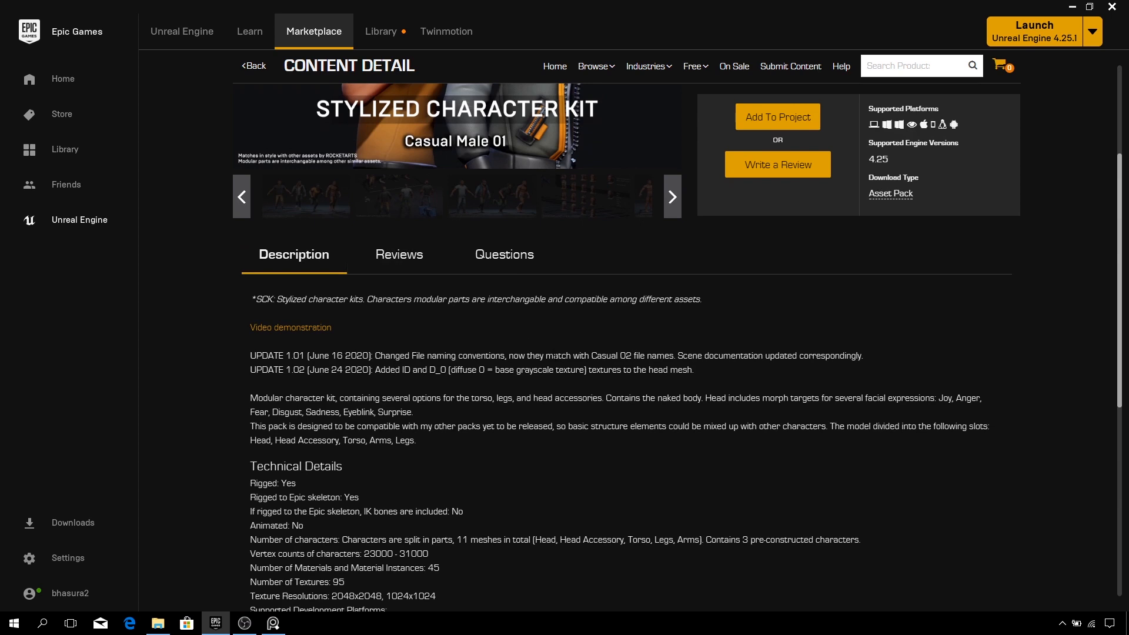
{"action": "scroll", "coordinate": [532, 360], "scroll_direction": "down", "scroll_amount": 1}
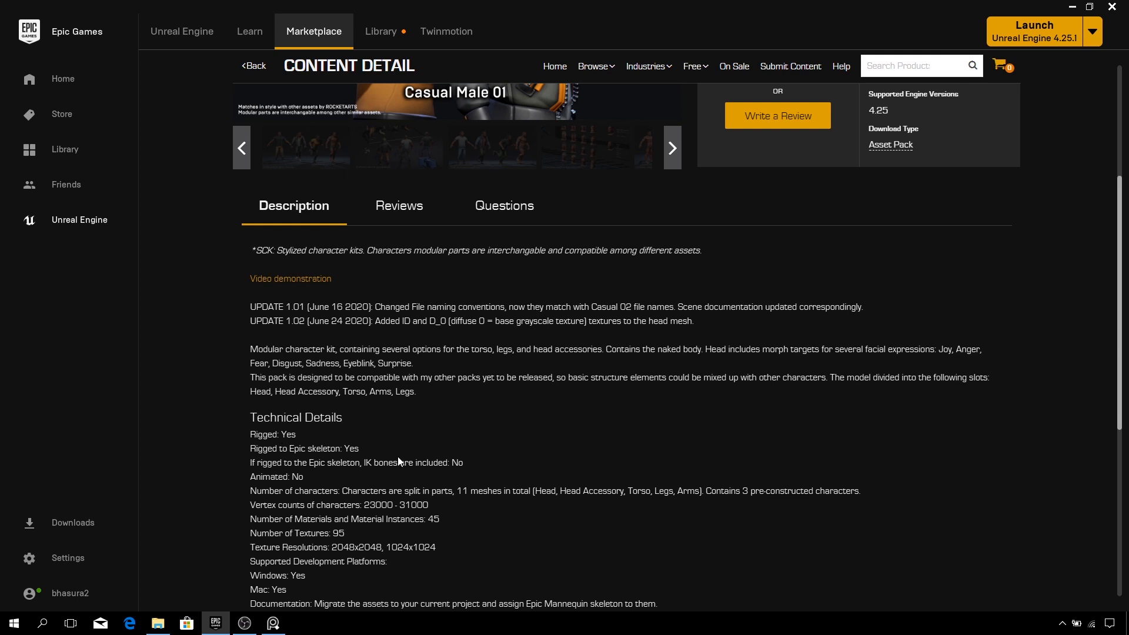
{"action": "scroll", "coordinate": [398, 457], "scroll_direction": "up", "scroll_amount": 4}
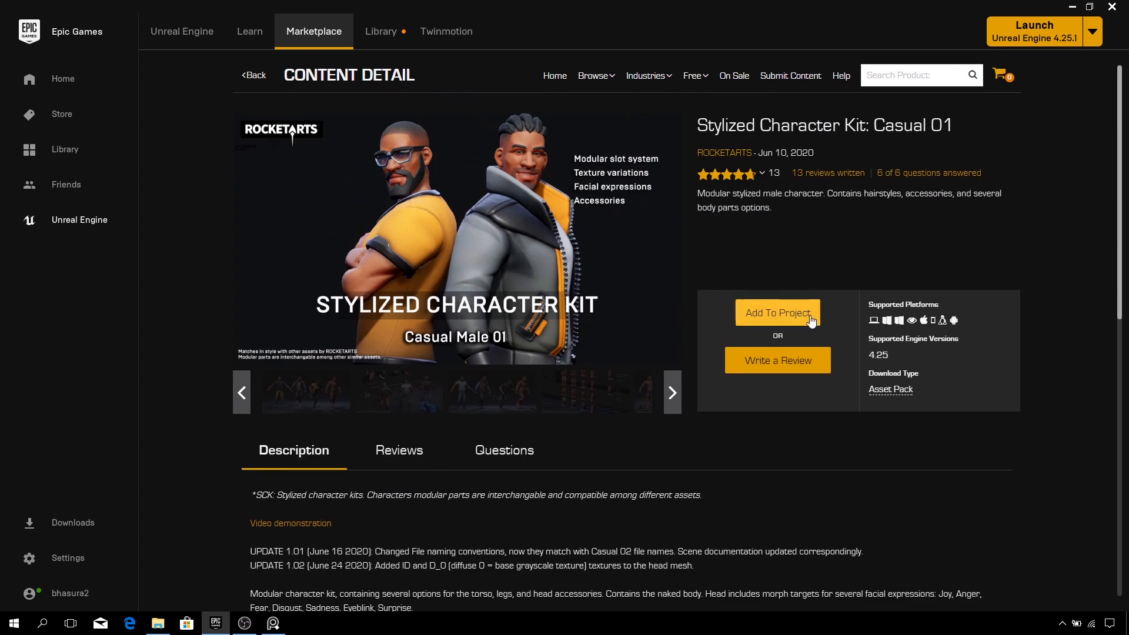
{"action": "left_click", "coordinate": [770, 317]}
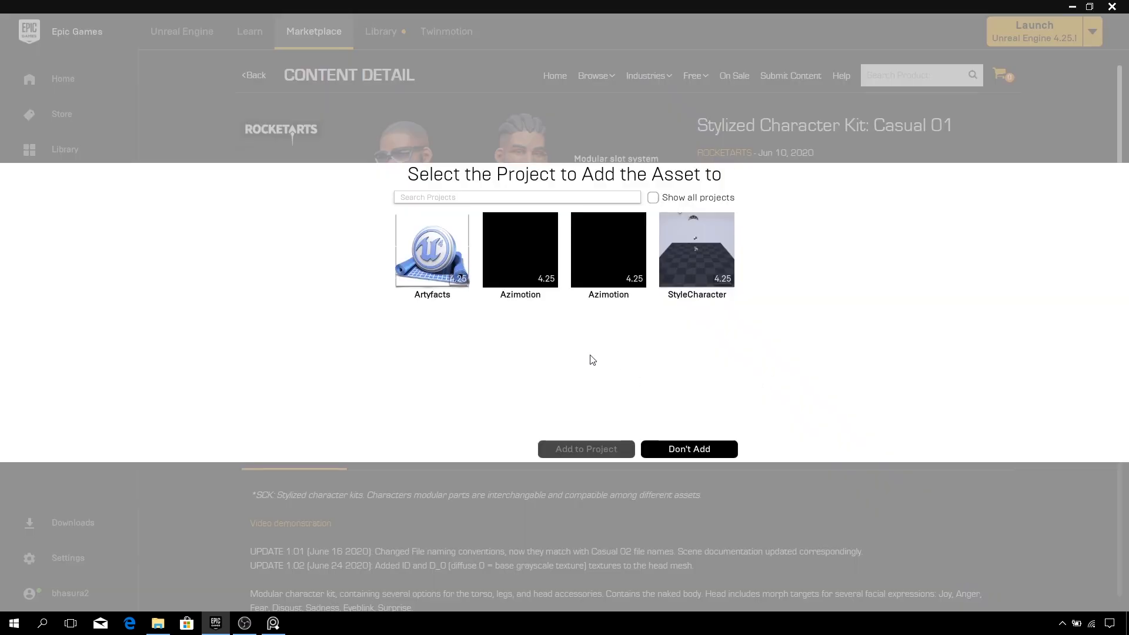
{"action": "mouse_move", "coordinate": [544, 282]}
{"action": "left_click", "coordinate": [691, 449]}
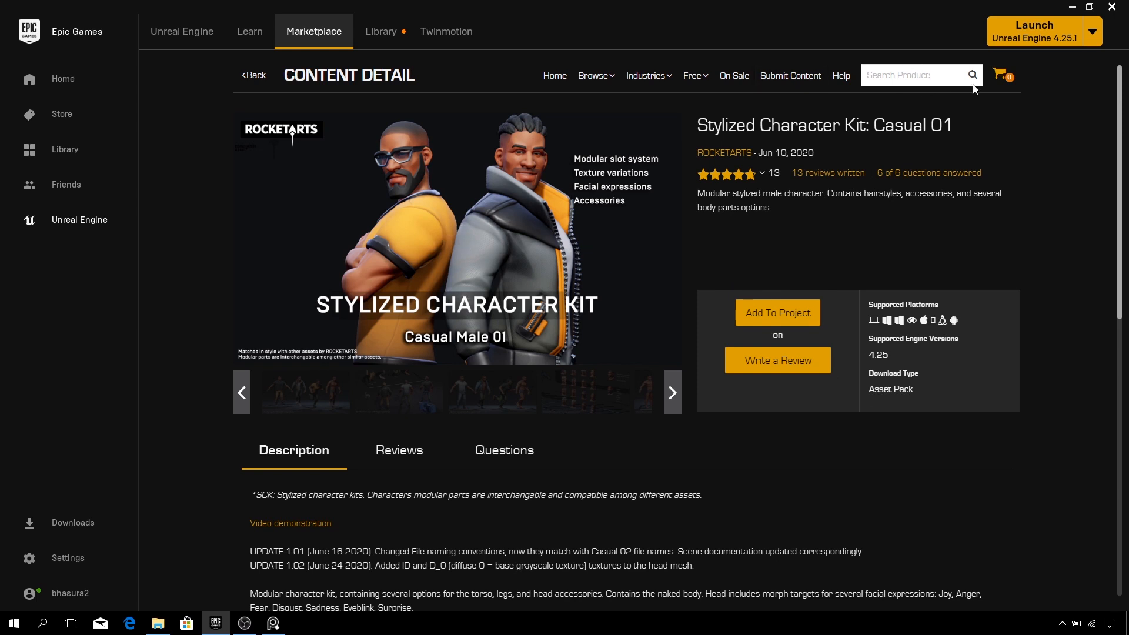
- Launch Unreal Engine and create a new project named UnrealPacks in the D:\ACGMotion folder
{"action": "left_click", "coordinate": [1026, 30]}
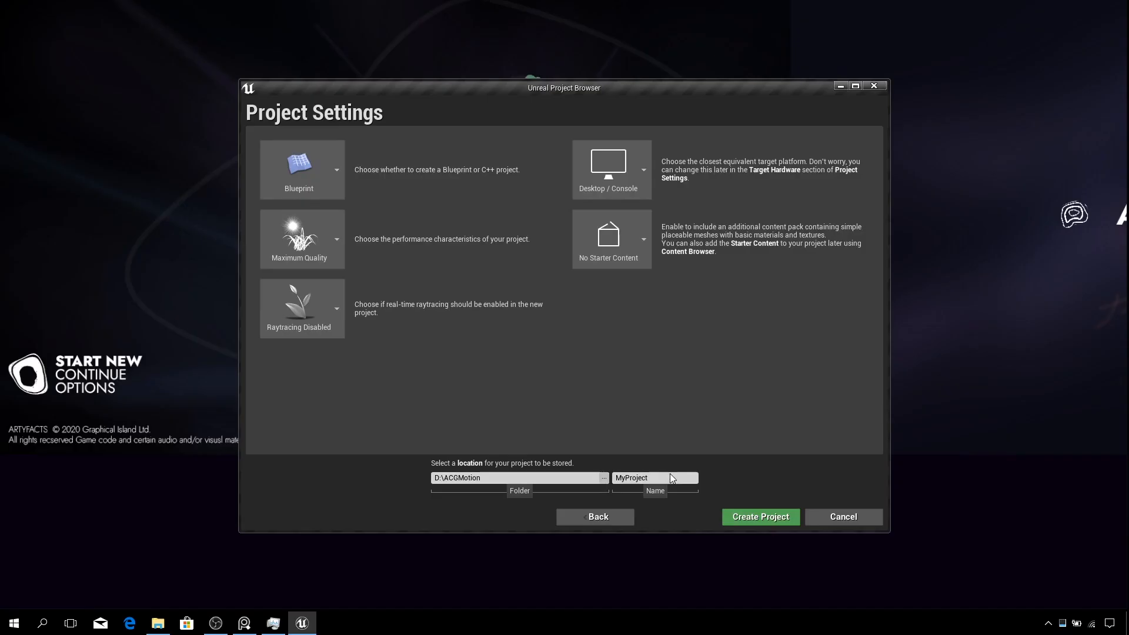
{"action": "left_click", "coordinate": [653, 478]}
{"action": "type", "text": "Unr"}
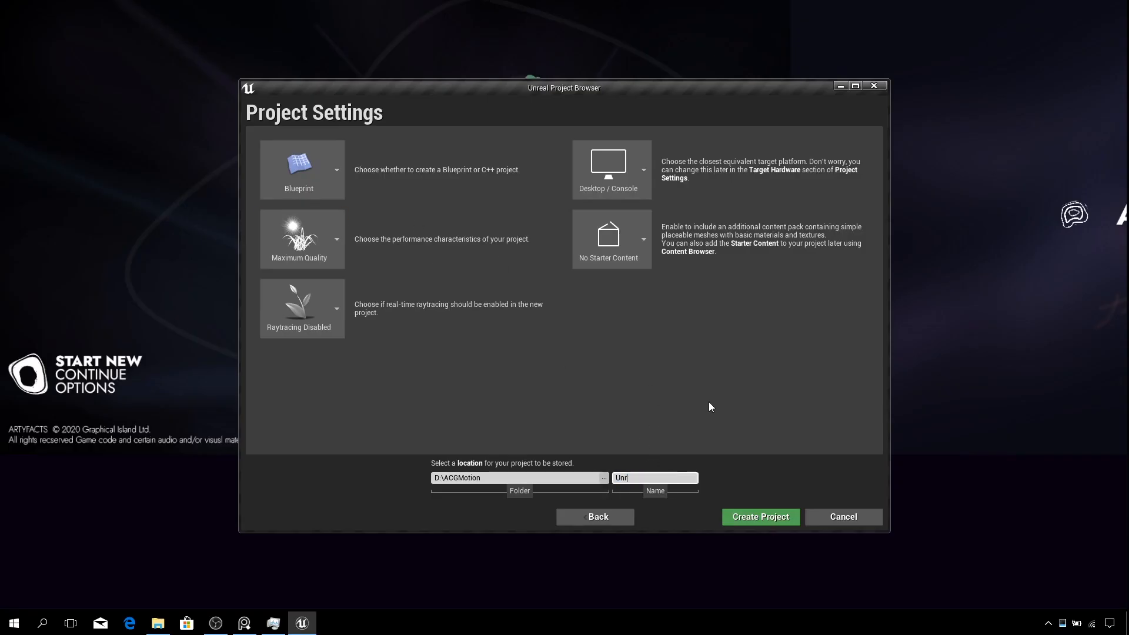
{"action": "type", "text": "ealPacks"}
{"action": "left_click", "coordinate": [759, 519]}
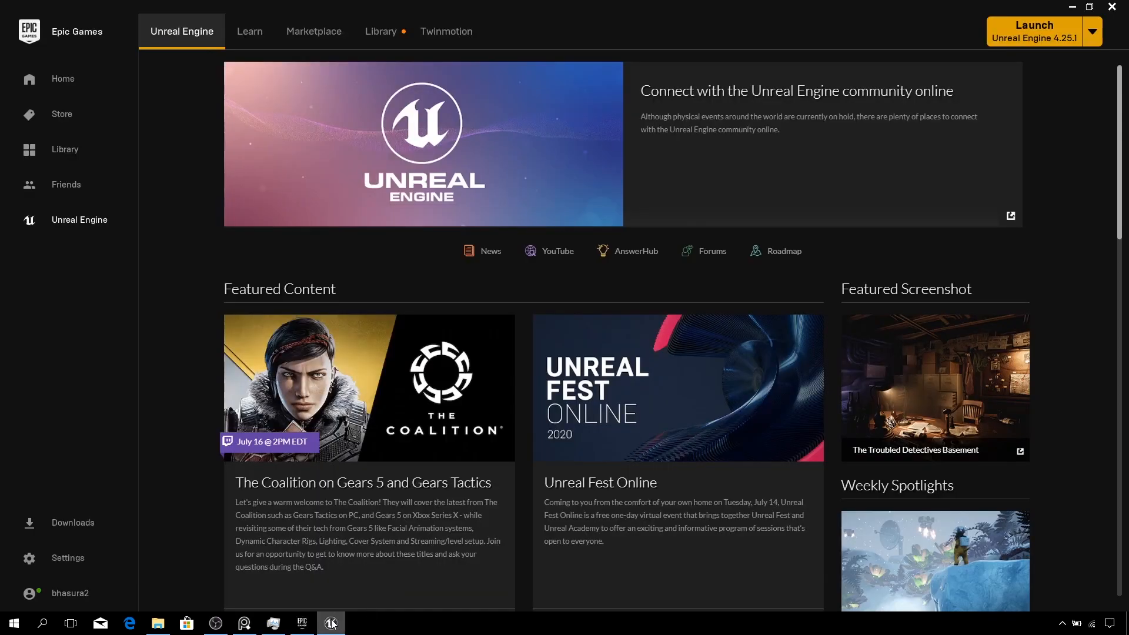
- Switch to the new UnrealPacks editor window and close it
{"action": "left_click", "coordinate": [333, 625]}
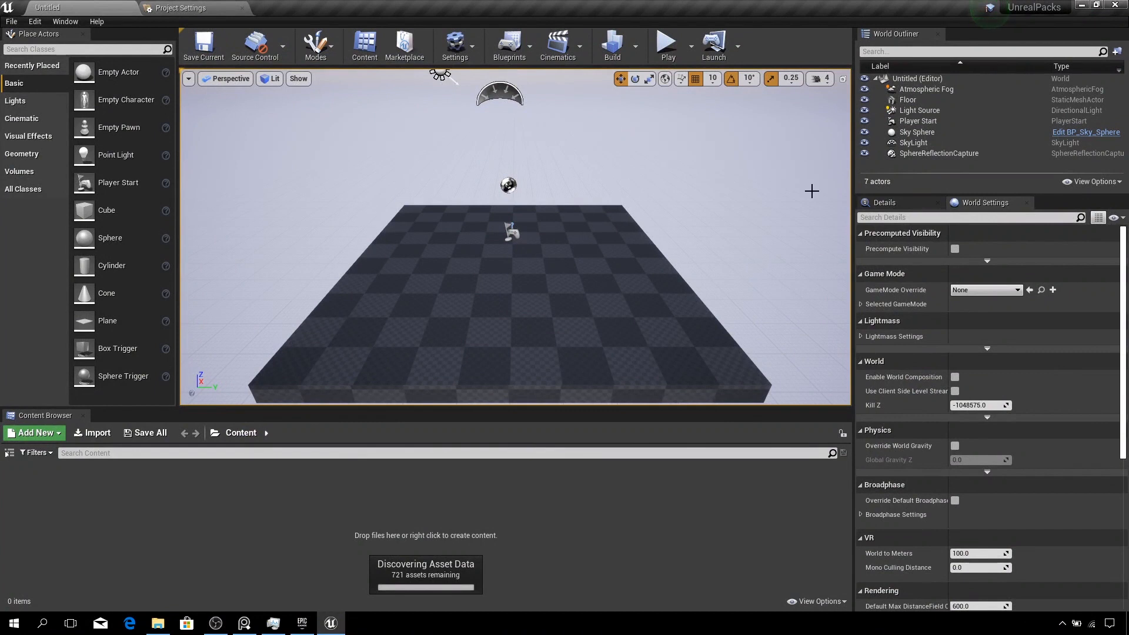
{"action": "mouse_move", "coordinate": [1017, 15]}
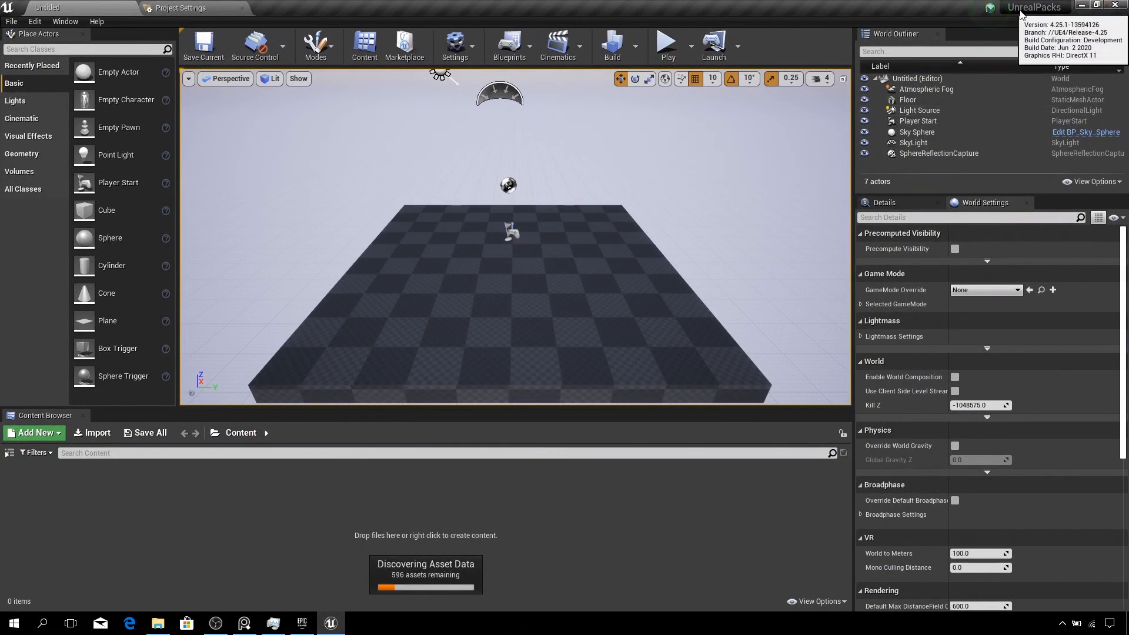
{"action": "left_click", "coordinate": [1116, 7]}
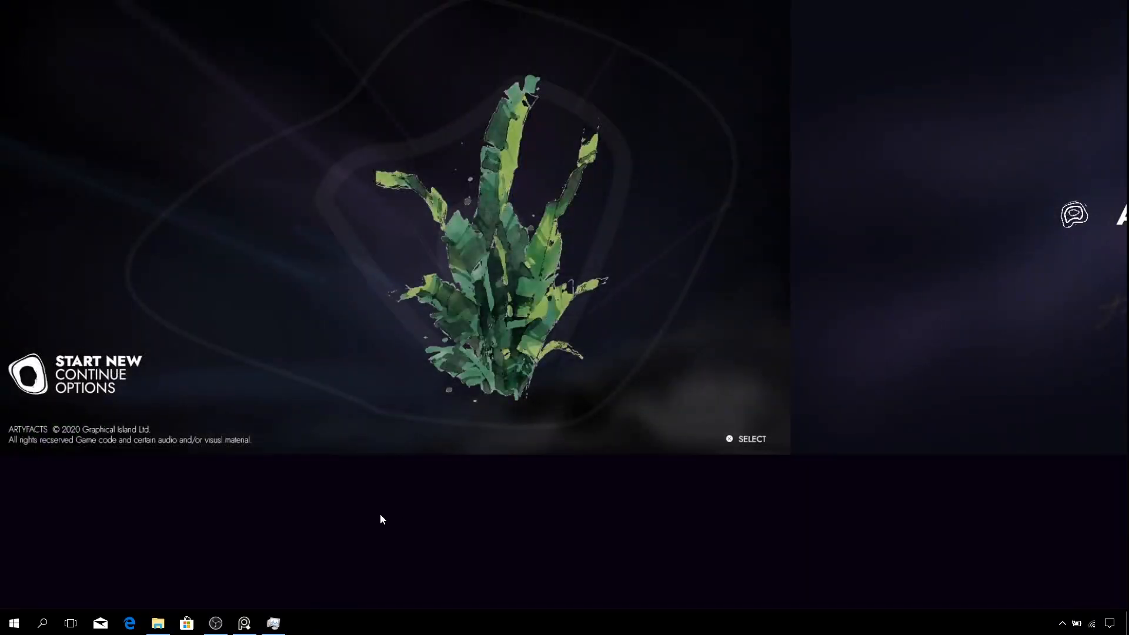
- Reopen the Epic Games Launcher through Windows search
{"action": "left_click", "coordinate": [42, 625]}
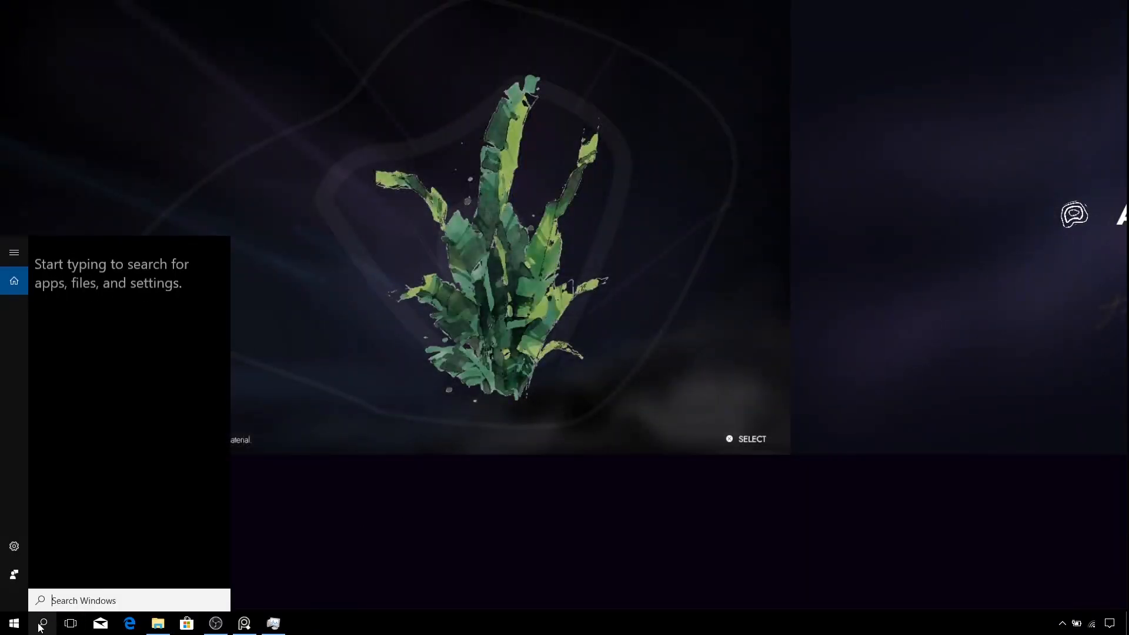
{"action": "type", "text": "epi"}
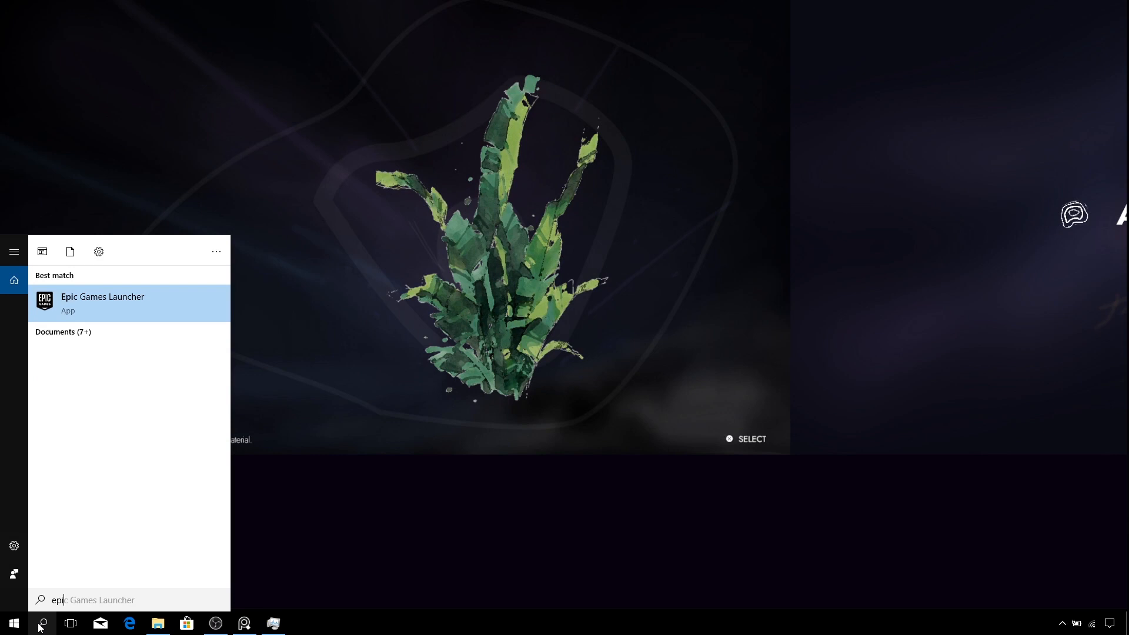
{"action": "left_click", "coordinate": [118, 297]}
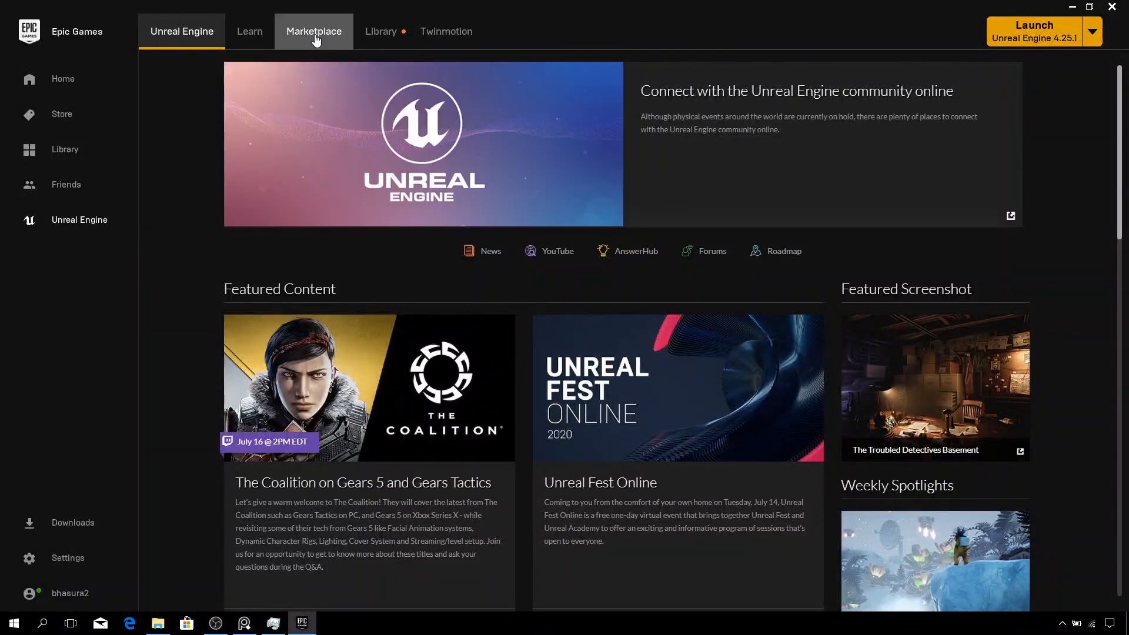
- Go to the Marketplace and open the Permanently Free Collection
{"action": "left_click", "coordinate": [316, 35]}
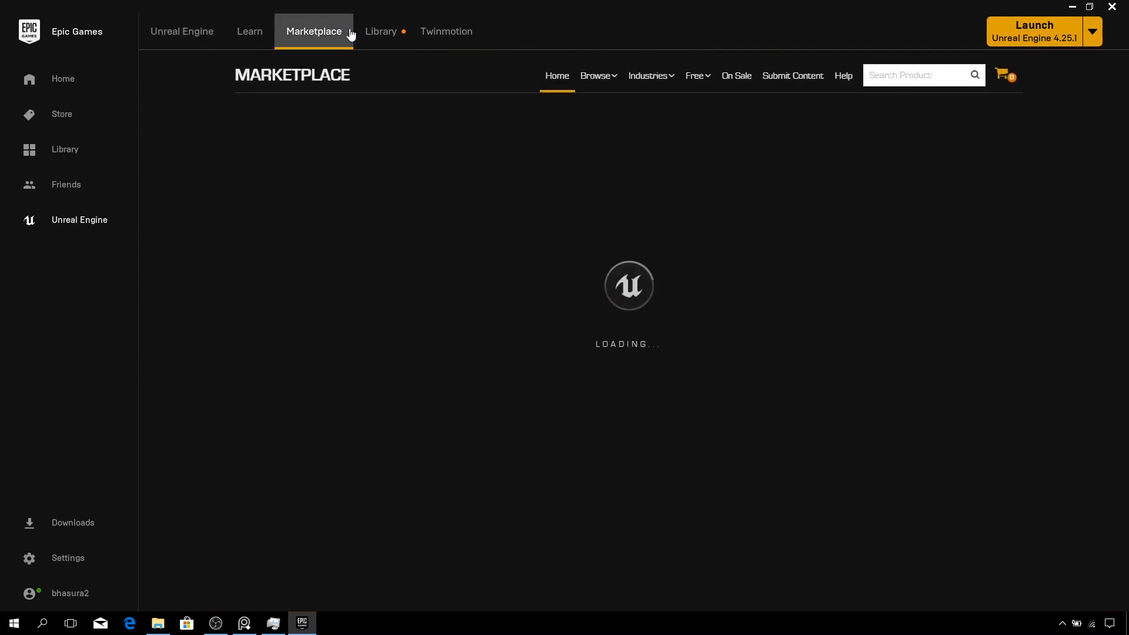
{"action": "mouse_move", "coordinate": [704, 82]}
{"action": "left_click", "coordinate": [704, 82]}
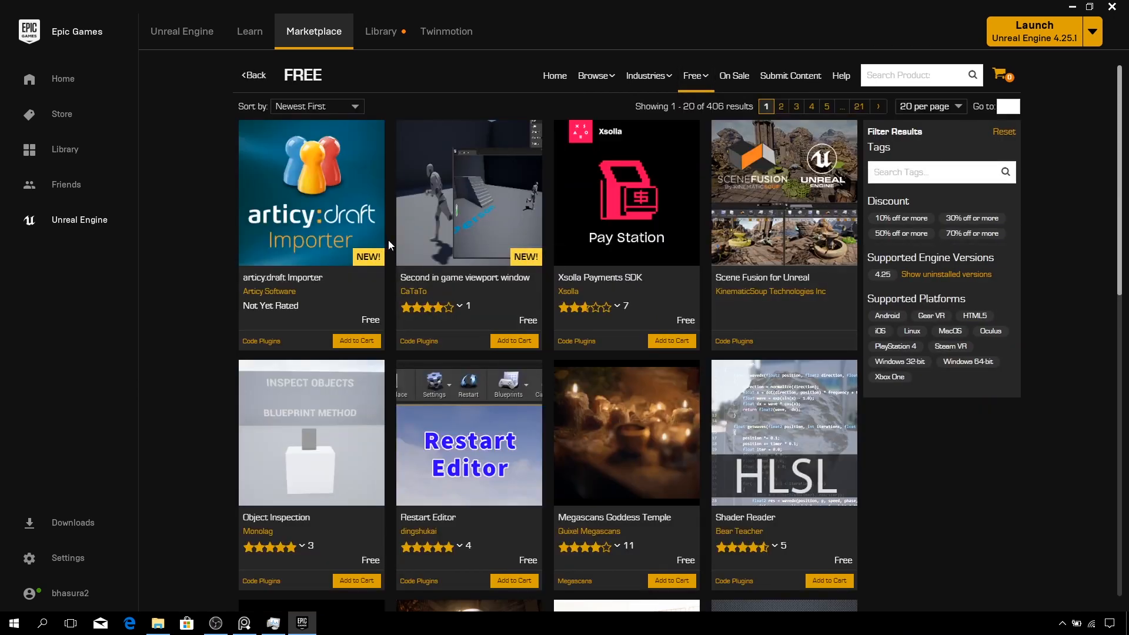
{"action": "scroll", "coordinate": [393, 240], "scroll_direction": "down", "scroll_amount": 2}
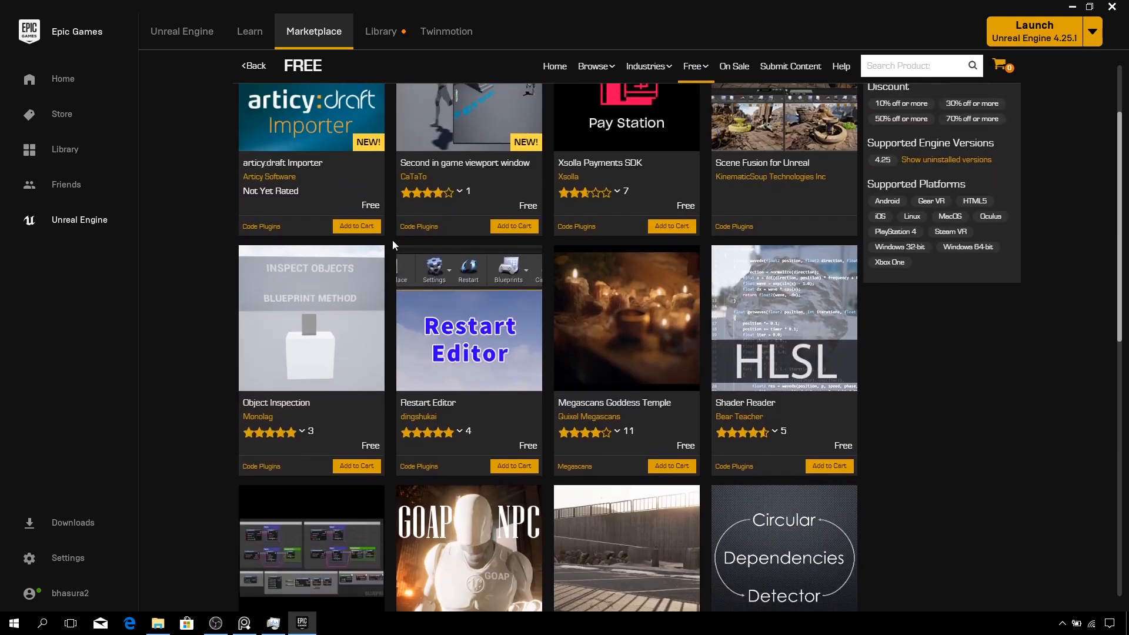
{"action": "scroll", "coordinate": [393, 245], "scroll_direction": "up", "scroll_amount": 2}
{"action": "mouse_move", "coordinate": [696, 76]}
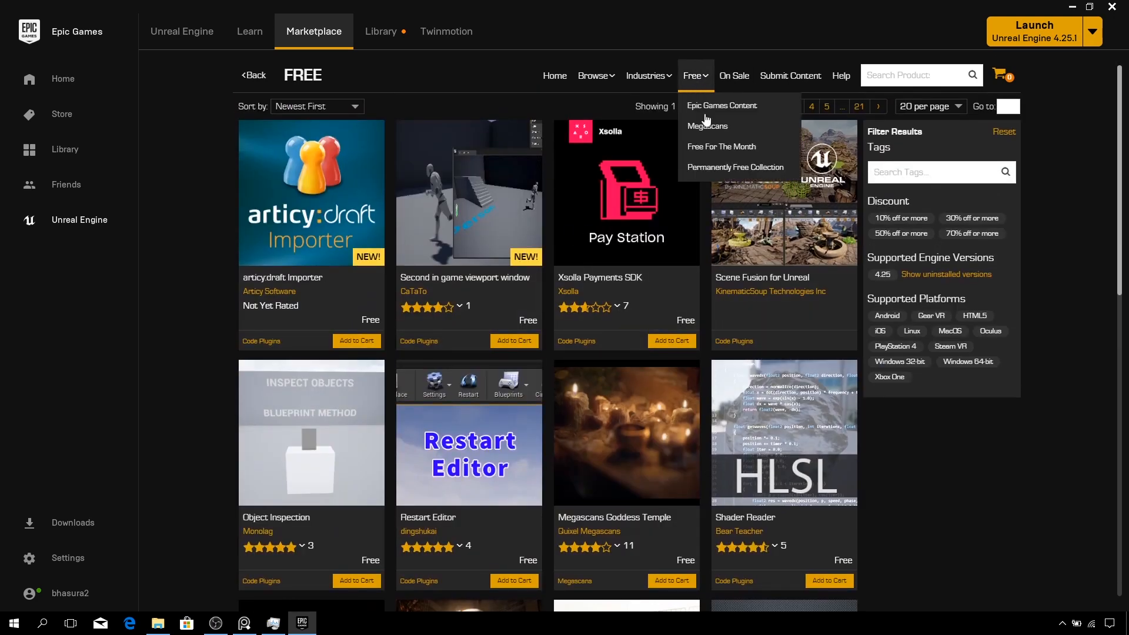
{"action": "left_click", "coordinate": [708, 169]}
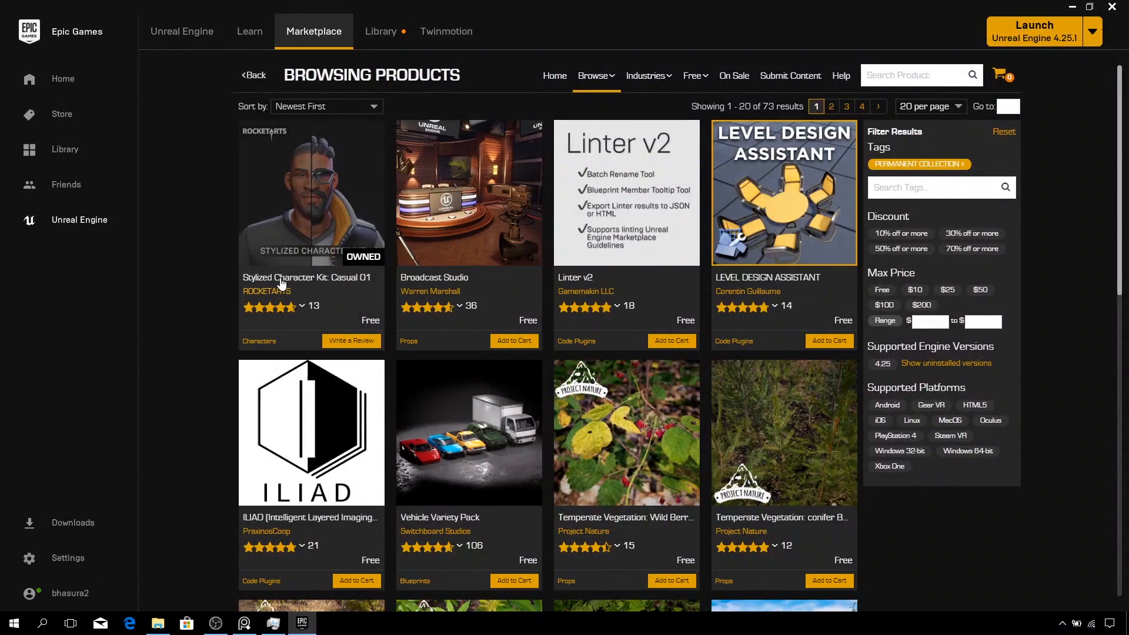
- Add Stylized Character Kit: Casual 01 to the UnrealPacks project
{"action": "left_click", "coordinate": [297, 250]}
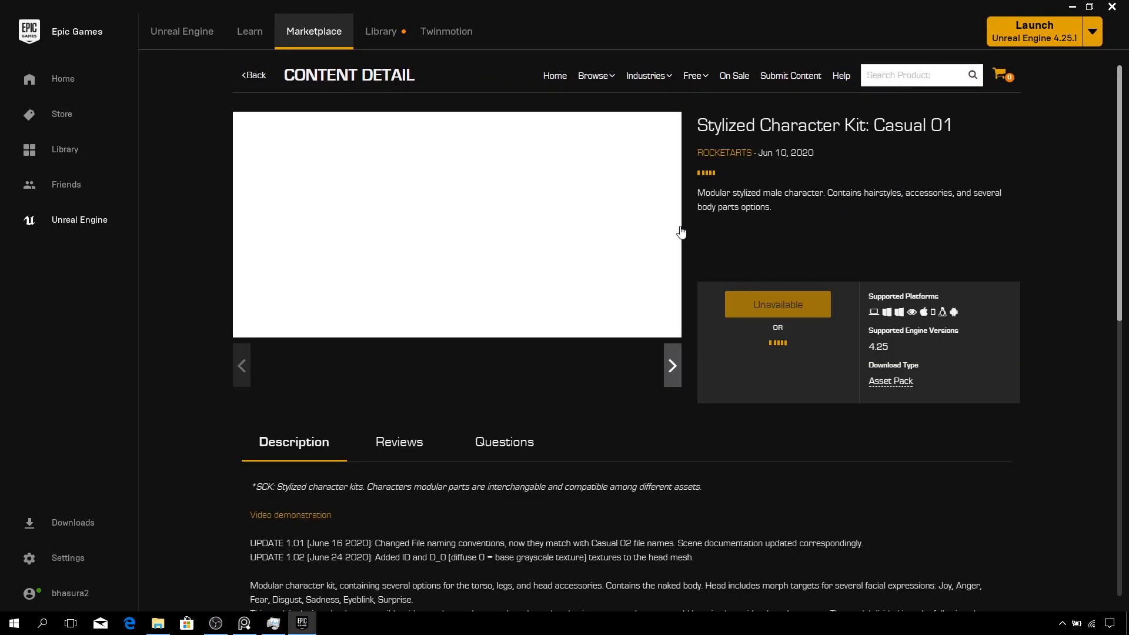
{"action": "left_click", "coordinate": [779, 318]}
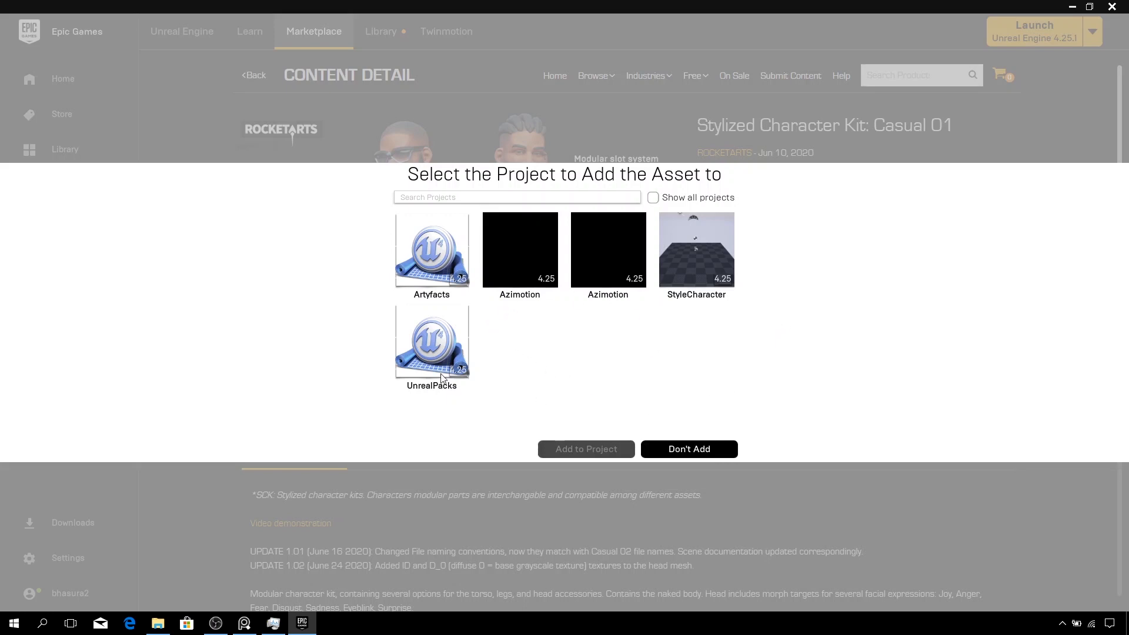
{"action": "left_click", "coordinate": [431, 361]}
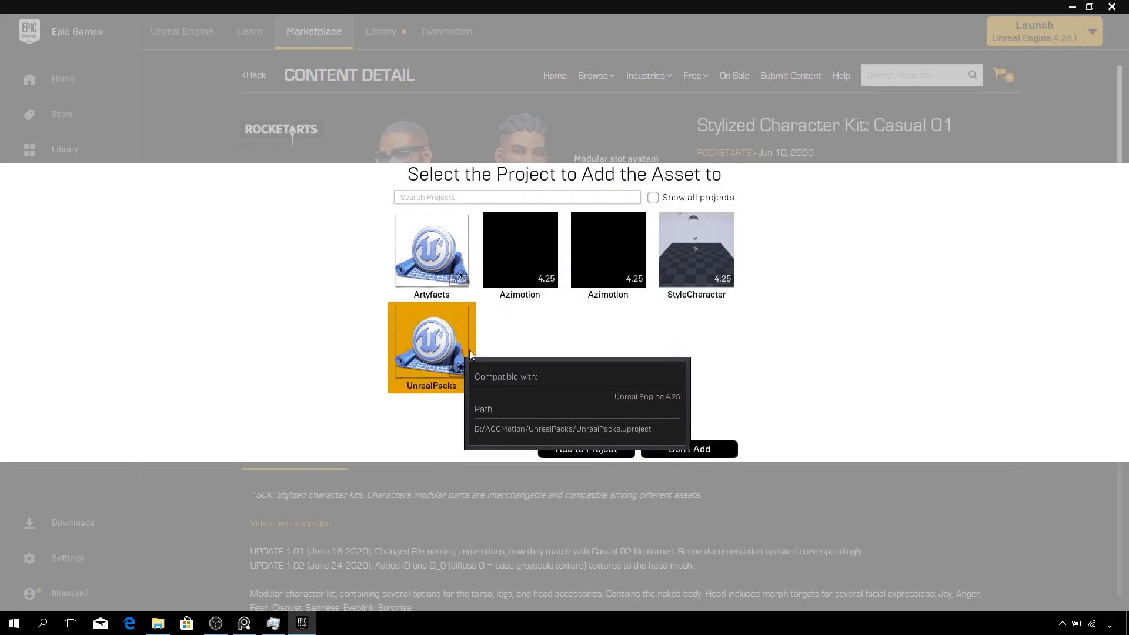
{"action": "left_click", "coordinate": [596, 452]}
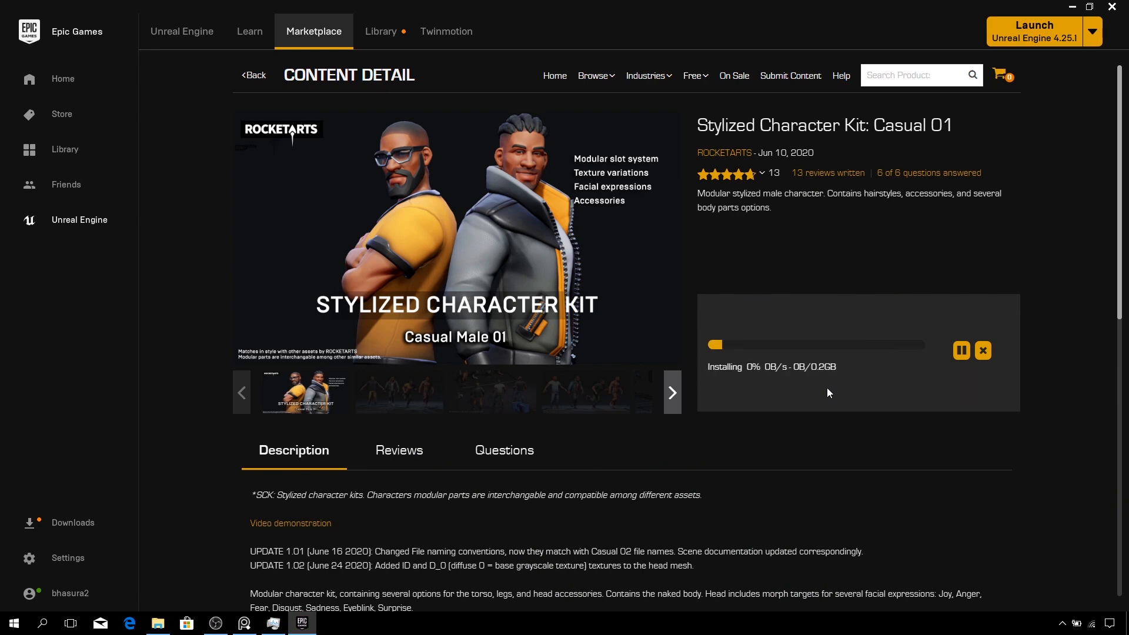
{"action": "left_click_drag", "start_coordinate": [824, 369], "coordinate": [888, 391]}
{"action": "left_click", "coordinate": [810, 446]}
{"action": "scroll", "coordinate": [583, 462], "scroll_direction": "down", "scroll_amount": 1}
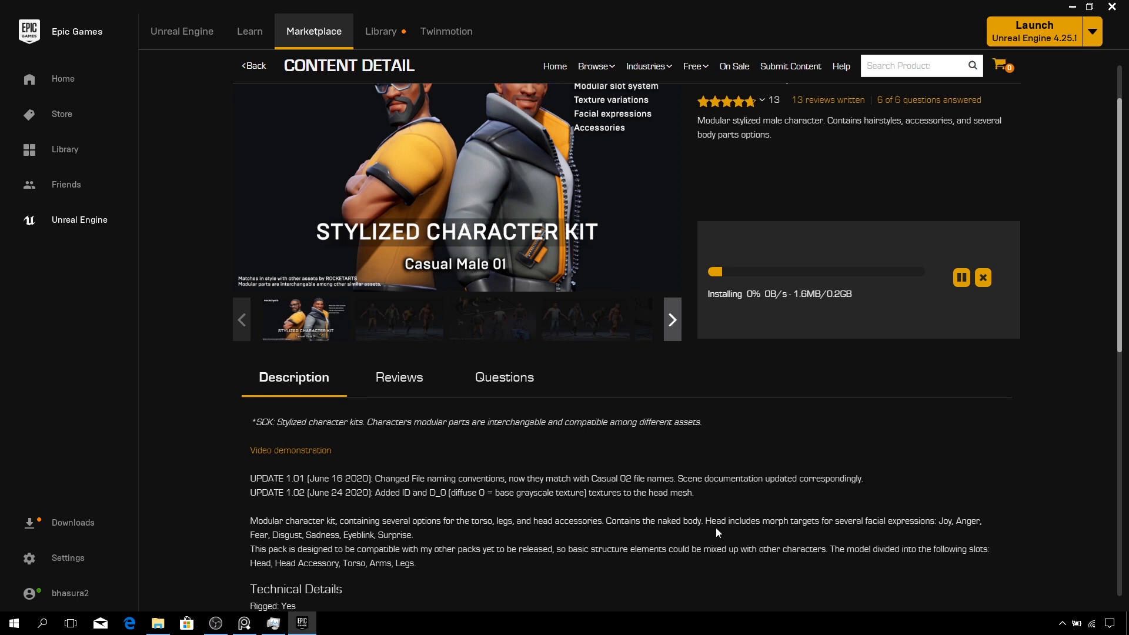
- Browse the Stylized Character Kit: Casual 01 product page and its preview images while the kit installs
{"action": "scroll", "coordinate": [716, 533], "scroll_direction": "up", "scroll_amount": 1}
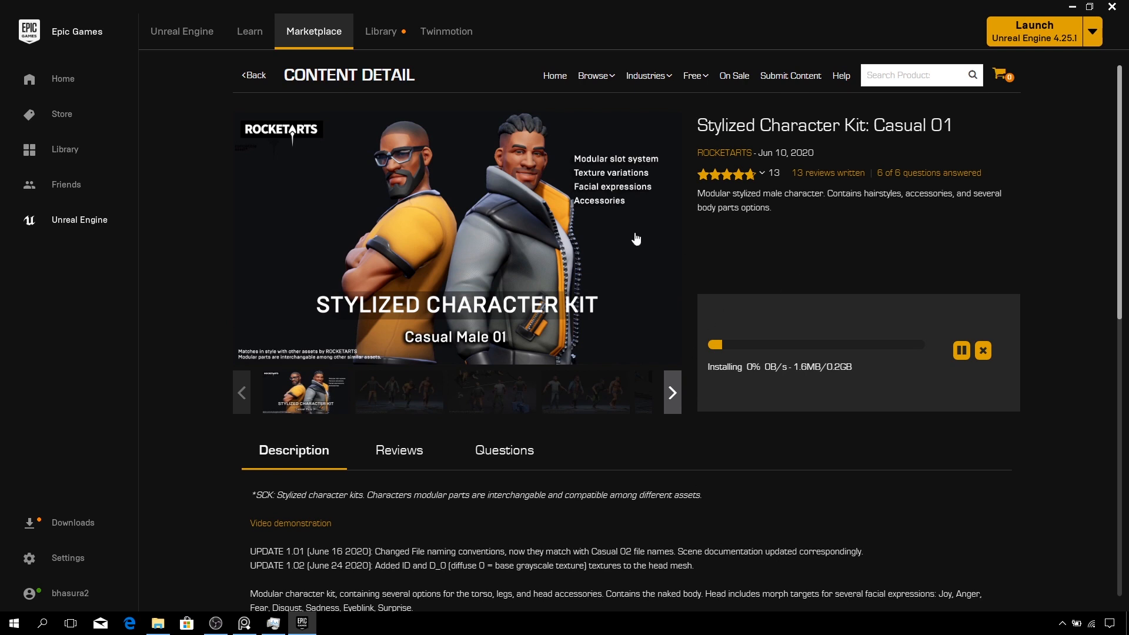
{"action": "left_click_drag", "start_coordinate": [957, 126], "coordinate": [725, 125]}
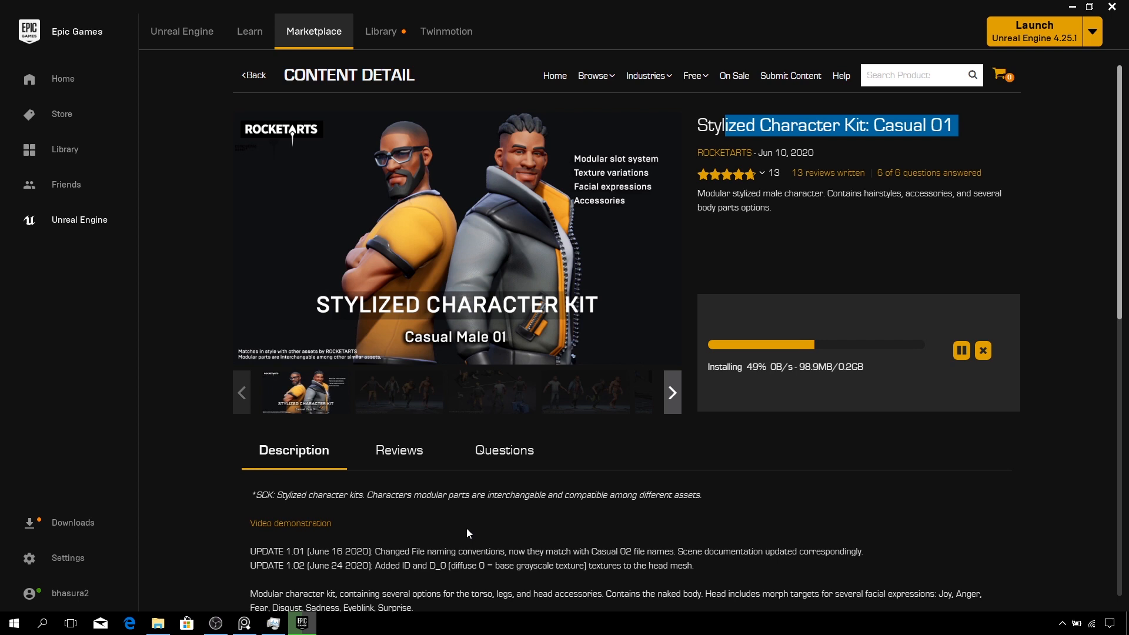
{"action": "left_click", "coordinate": [672, 392]}
{"action": "left_click", "coordinate": [587, 399]}
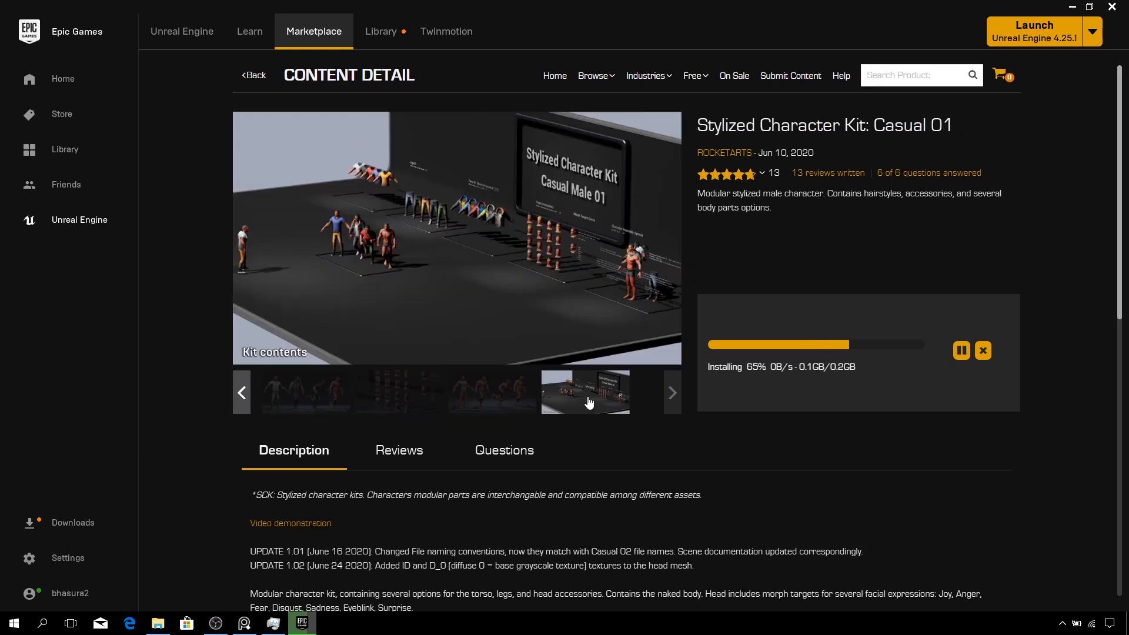
{"action": "left_click", "coordinate": [309, 396]}
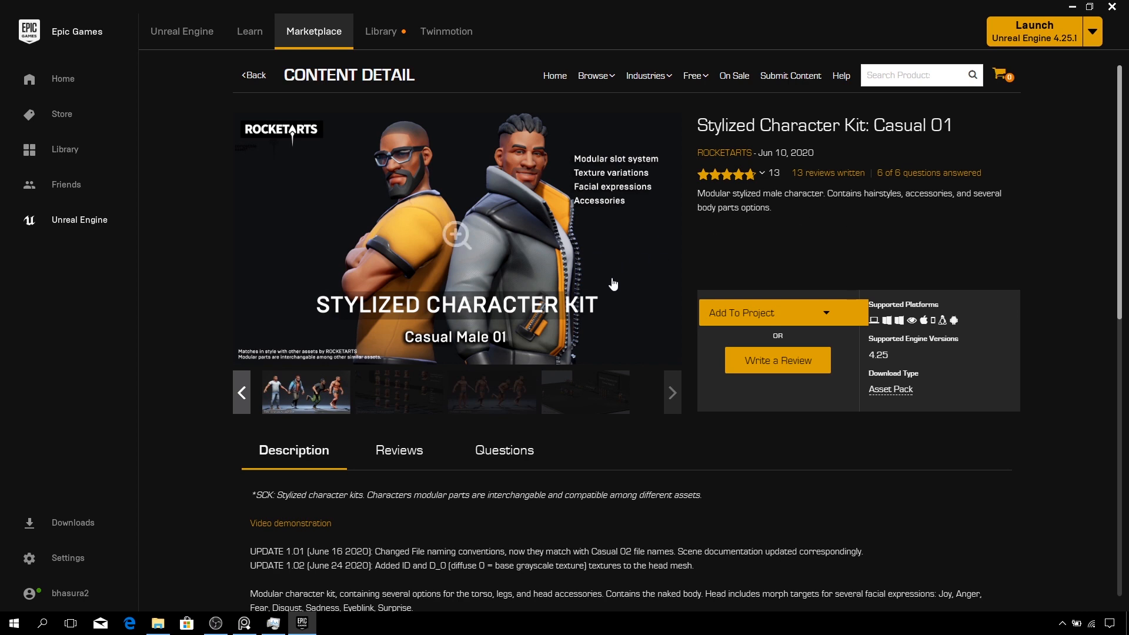
- Close the launcher and open the UnrealPacks project file from its D:\ACGMotion\UnrealPacks folder
{"action": "left_click", "coordinate": [1114, 7]}
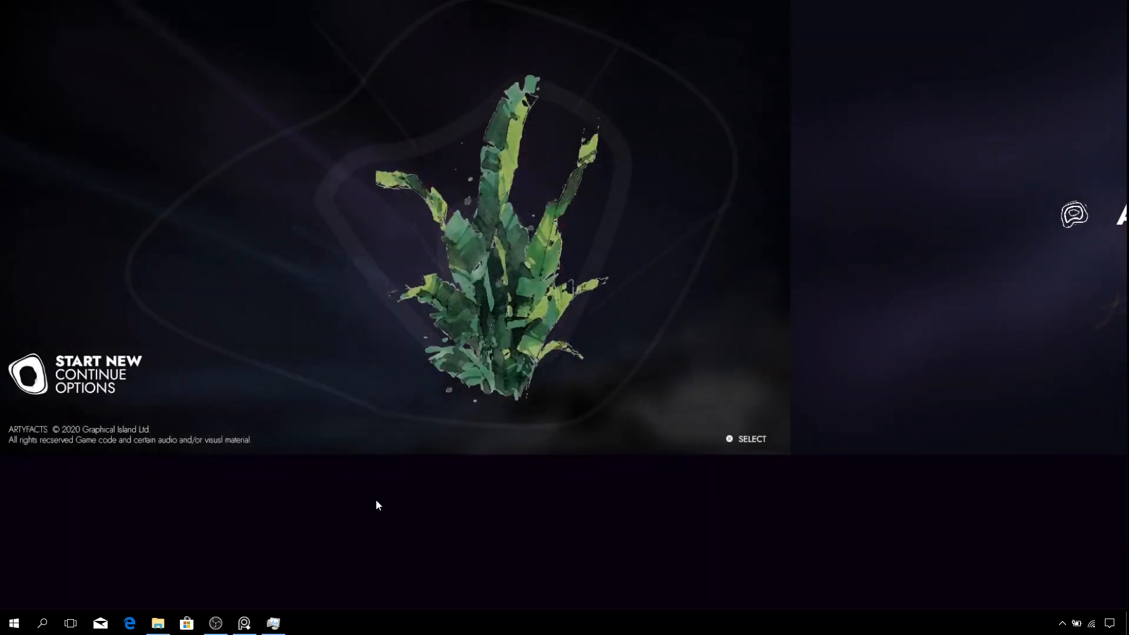
{"action": "left_click", "coordinate": [157, 624]}
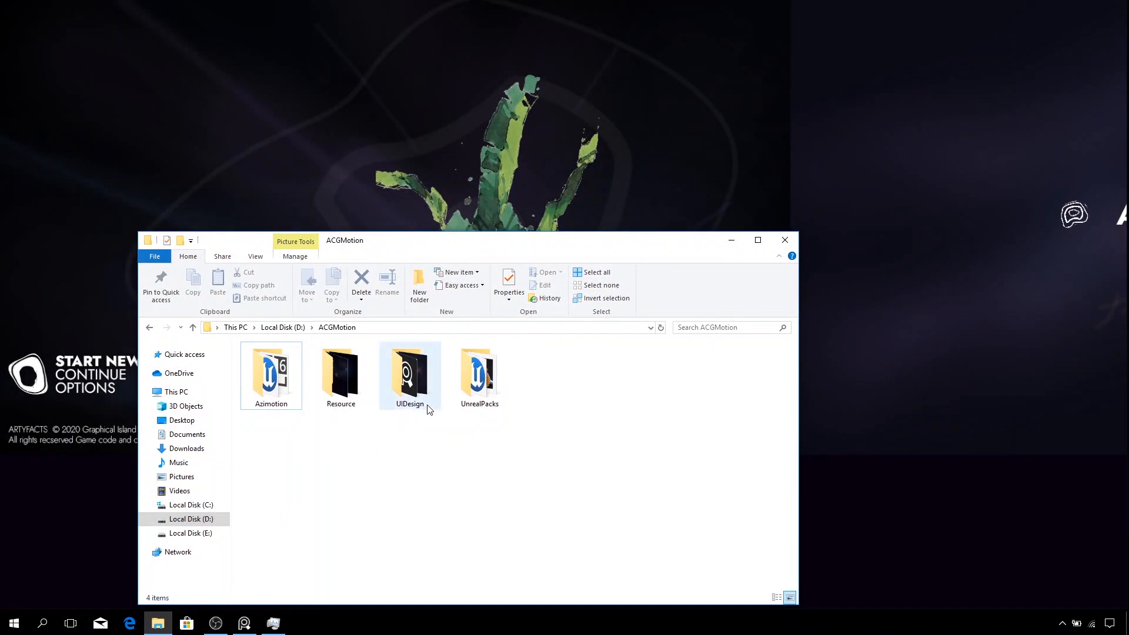
{"action": "double_click", "coordinate": [480, 380]}
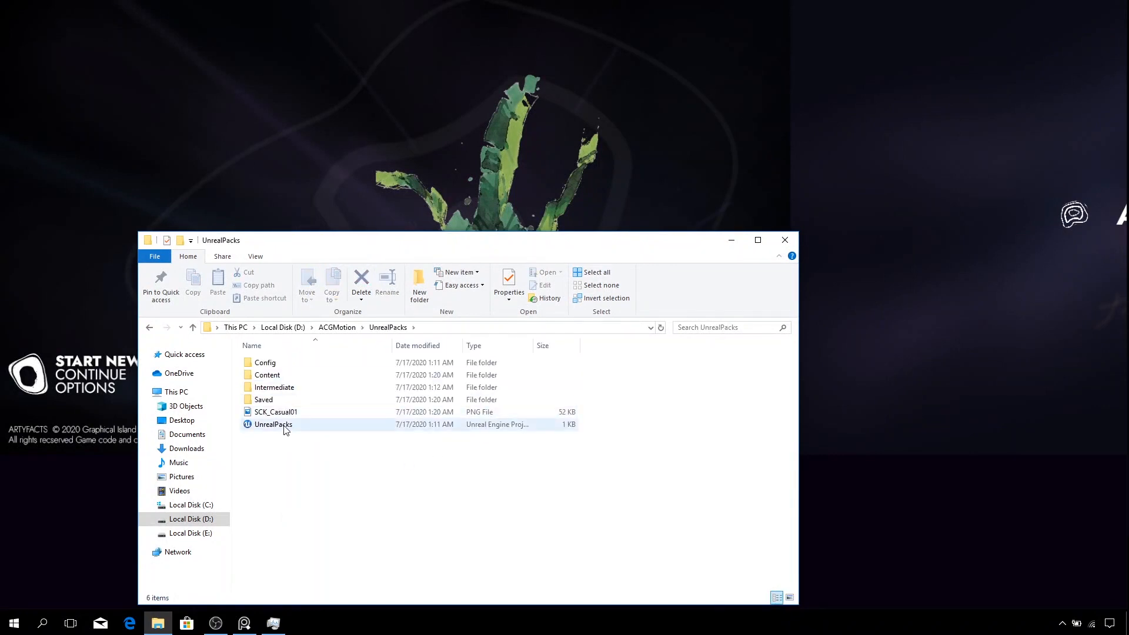
{"action": "double_click", "coordinate": [285, 426]}
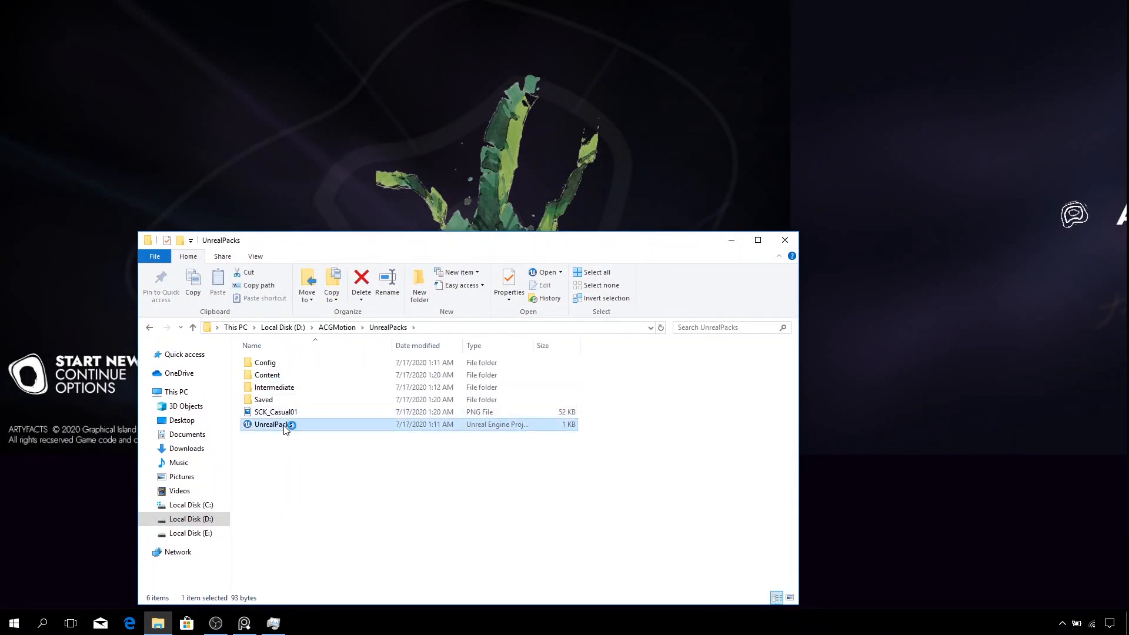
{"action": "left_click", "coordinate": [731, 241]}
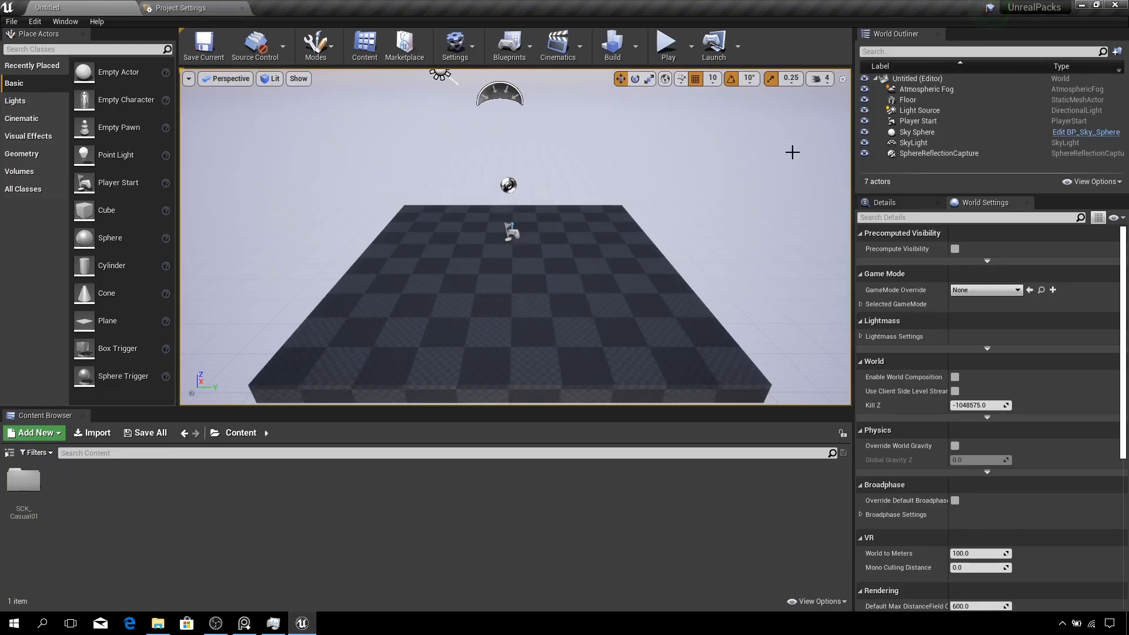
- Explore the SCK_Casual01 content folders, ending in Models > Premade_Characters
{"action": "double_click", "coordinate": [25, 484]}
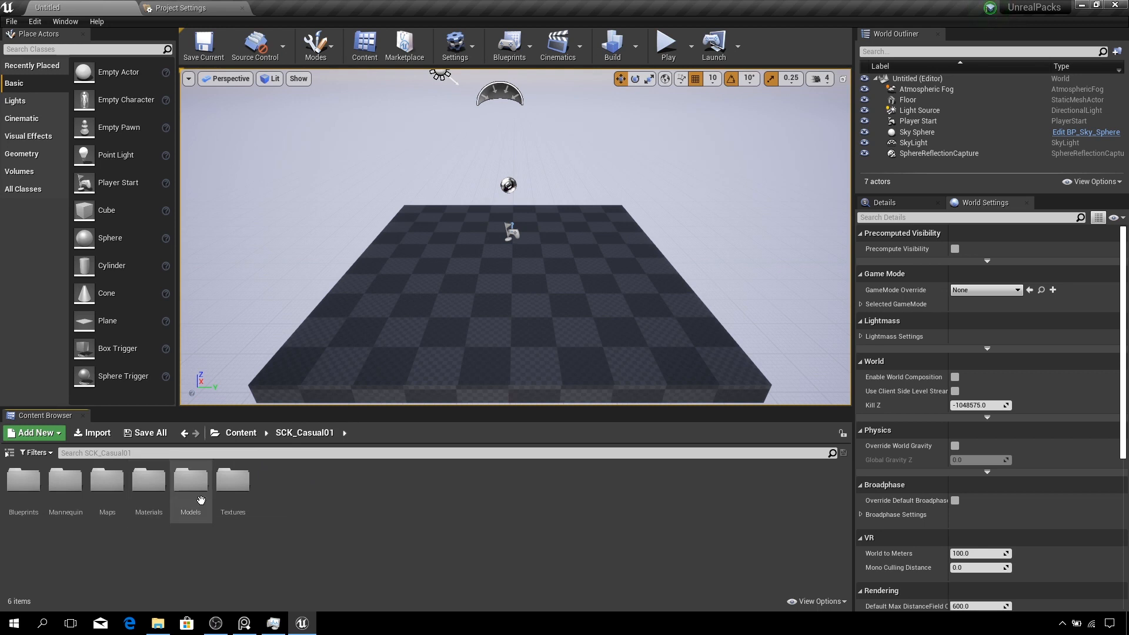
{"action": "double_click", "coordinate": [34, 500]}
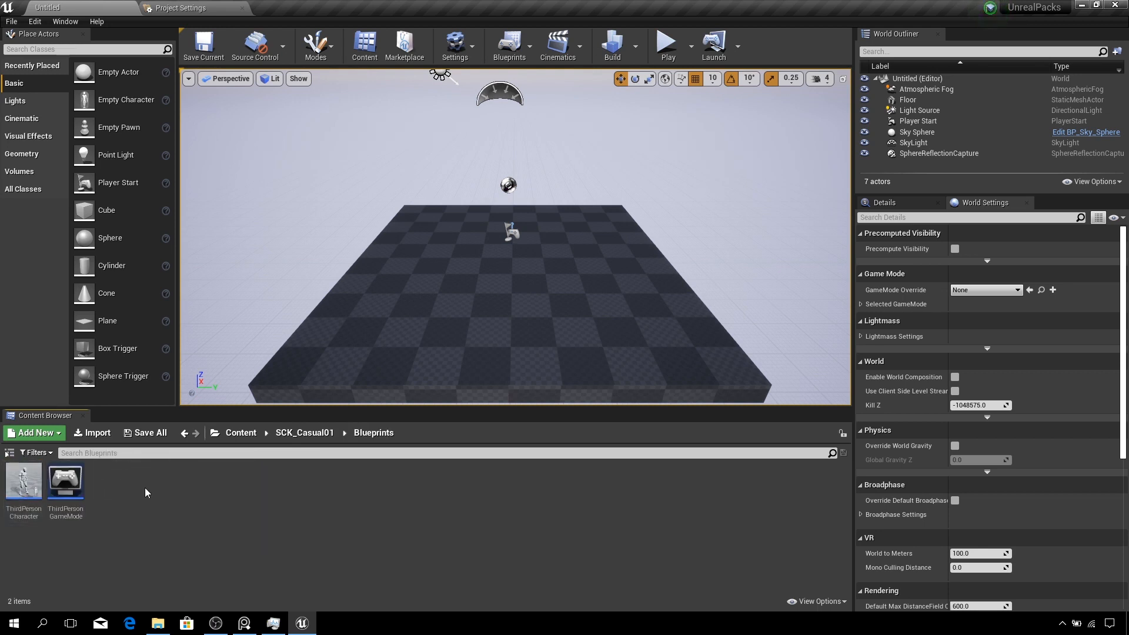
{"action": "left_click", "coordinate": [299, 433]}
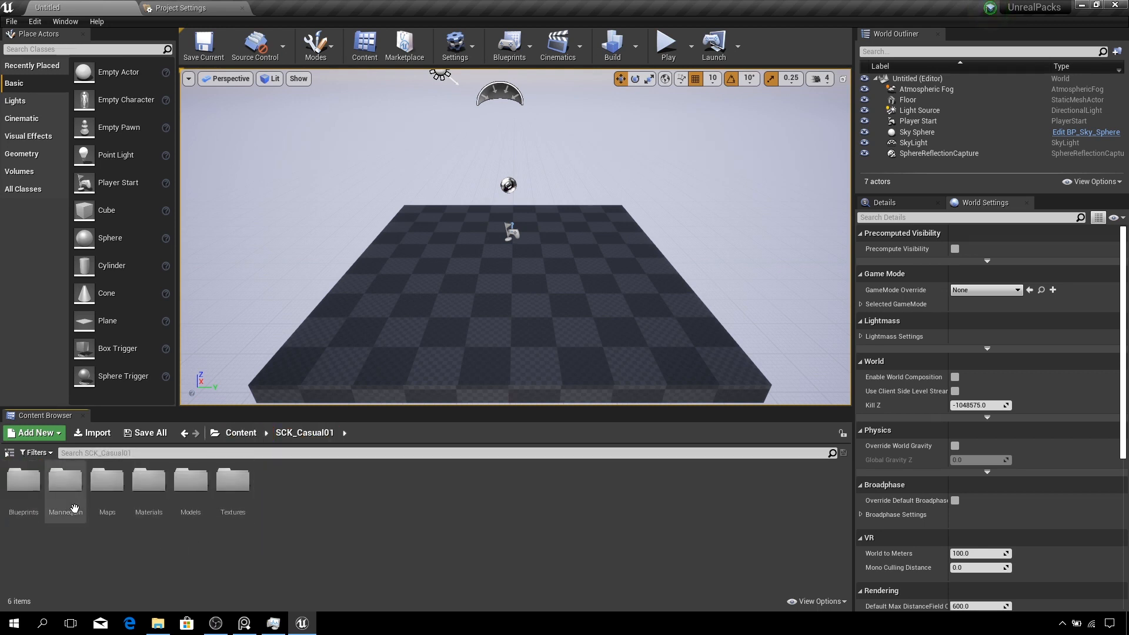
{"action": "double_click", "coordinate": [69, 491]}
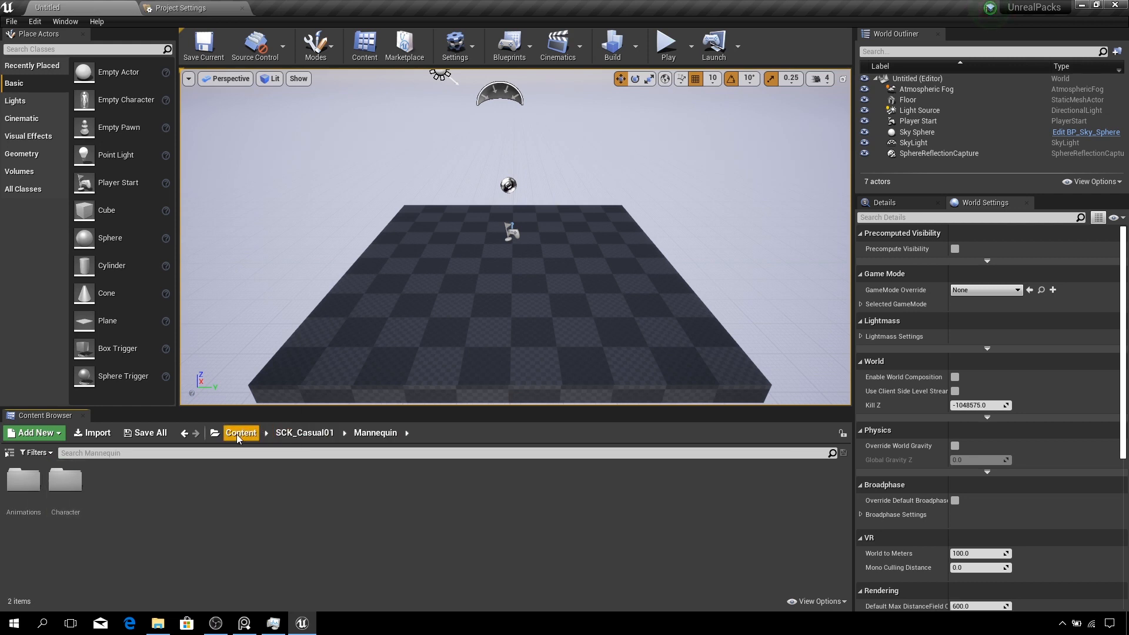
{"action": "left_click", "coordinate": [291, 432]}
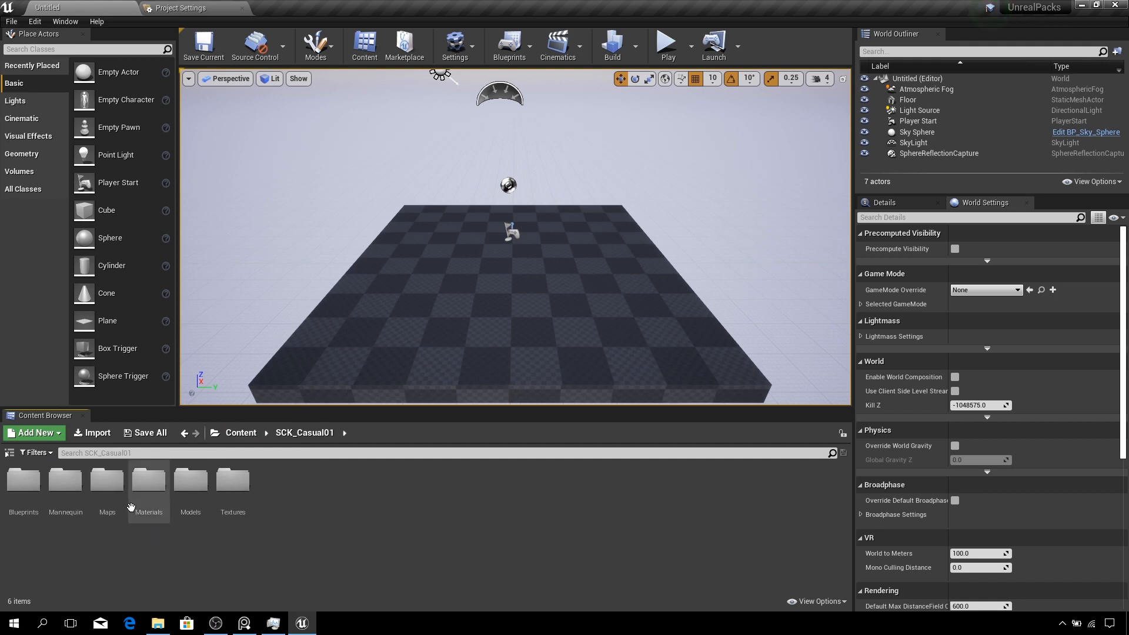
{"action": "double_click", "coordinate": [114, 492]}
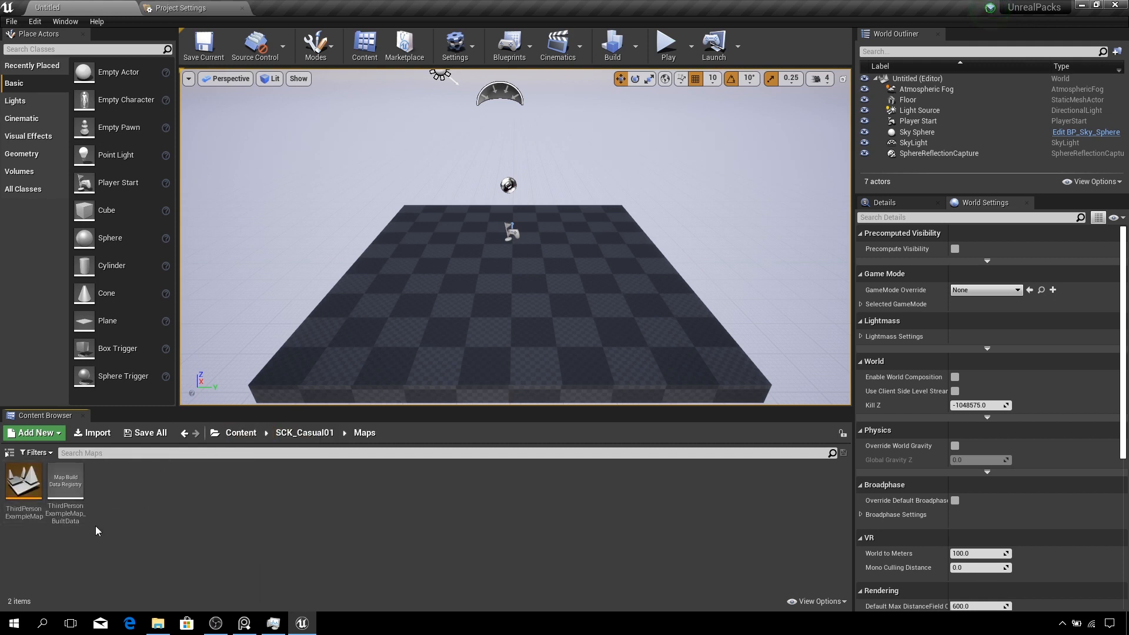
{"action": "left_click", "coordinate": [295, 440]}
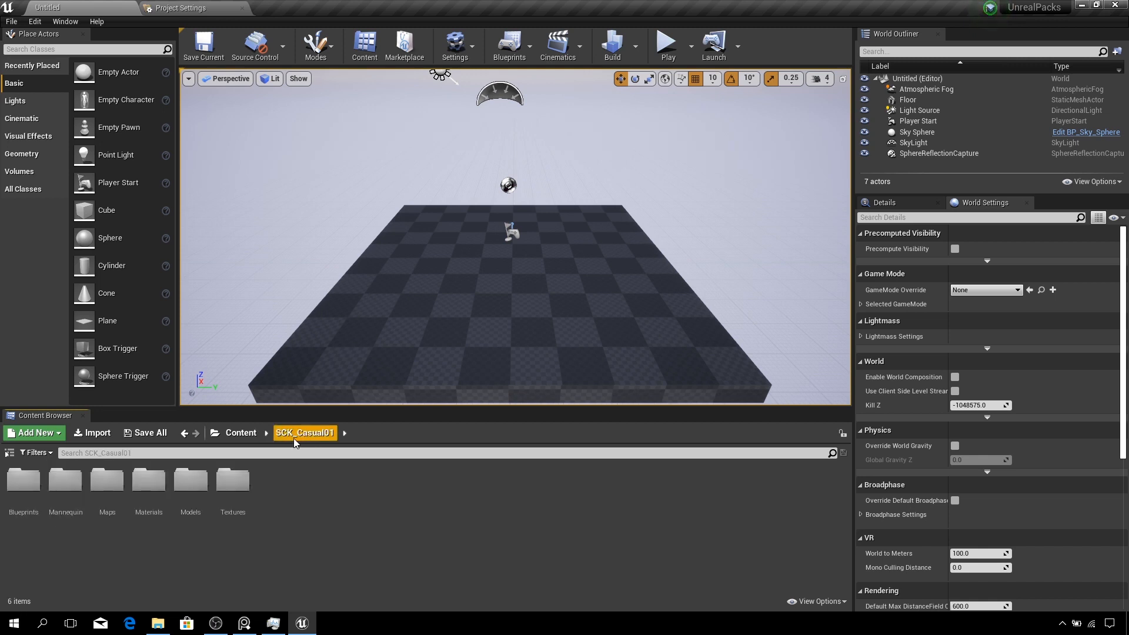
{"action": "double_click", "coordinate": [191, 489]}
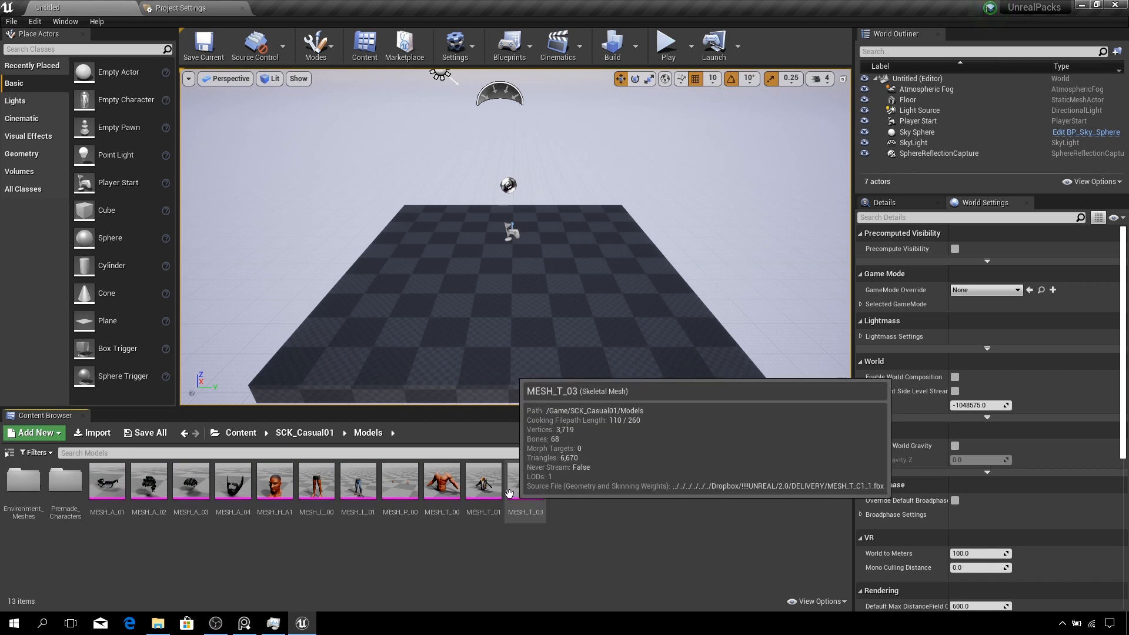
{"action": "double_click", "coordinate": [58, 492]}
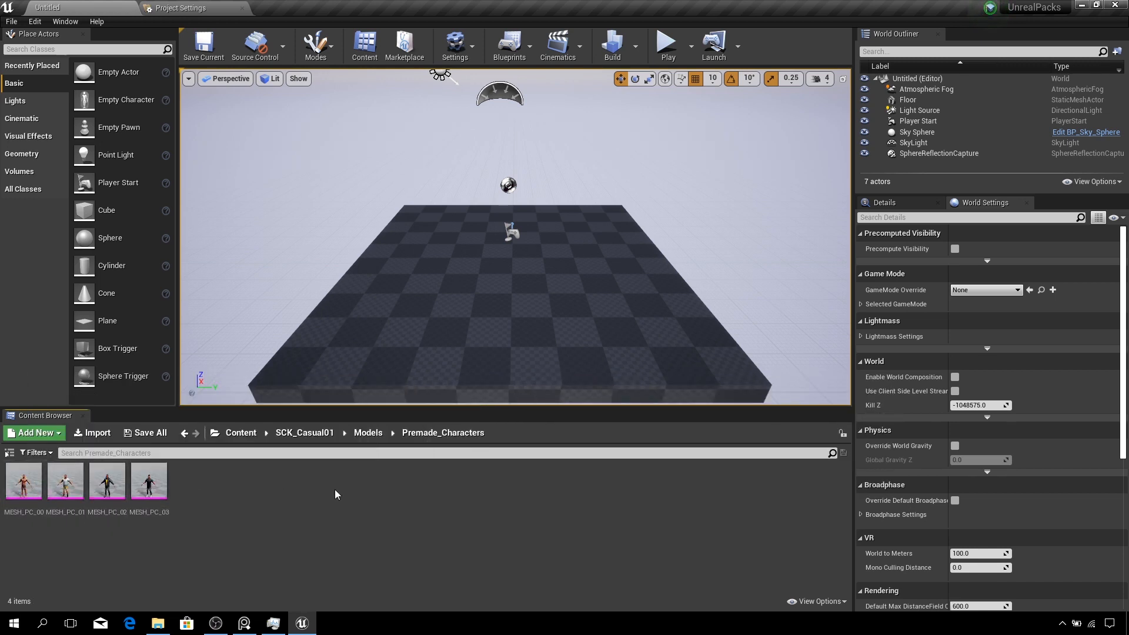
- Open the MESH_PC_00 skeletal mesh in its editor and maximize the editor window
{"action": "double_click", "coordinate": [25, 483]}
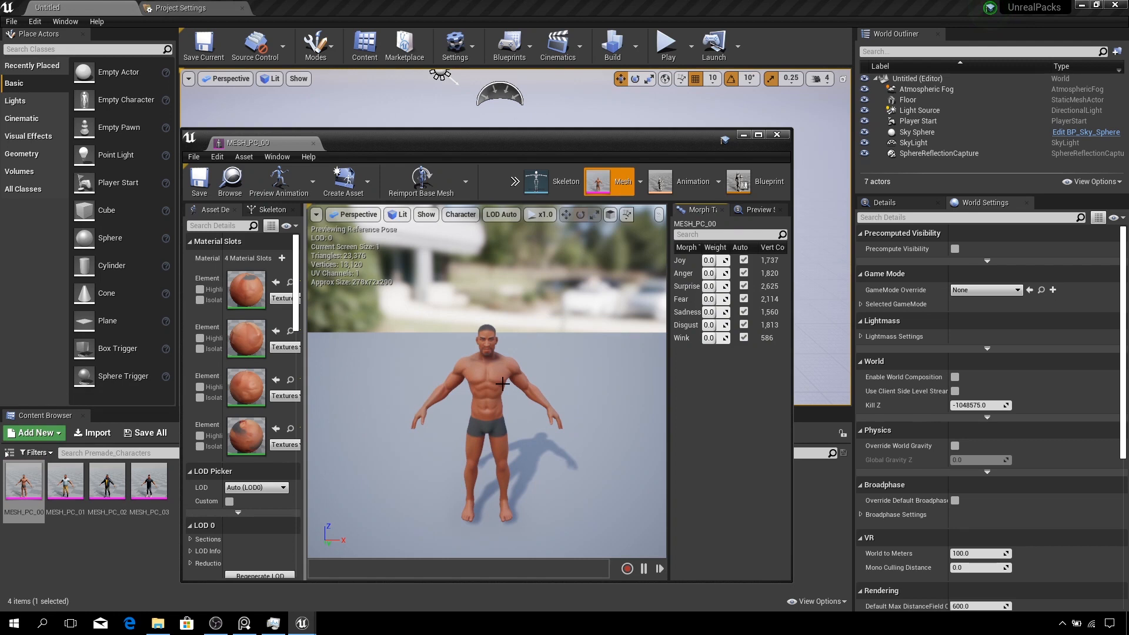
{"action": "scroll", "coordinate": [461, 396], "scroll_direction": "up", "scroll_amount": 5}
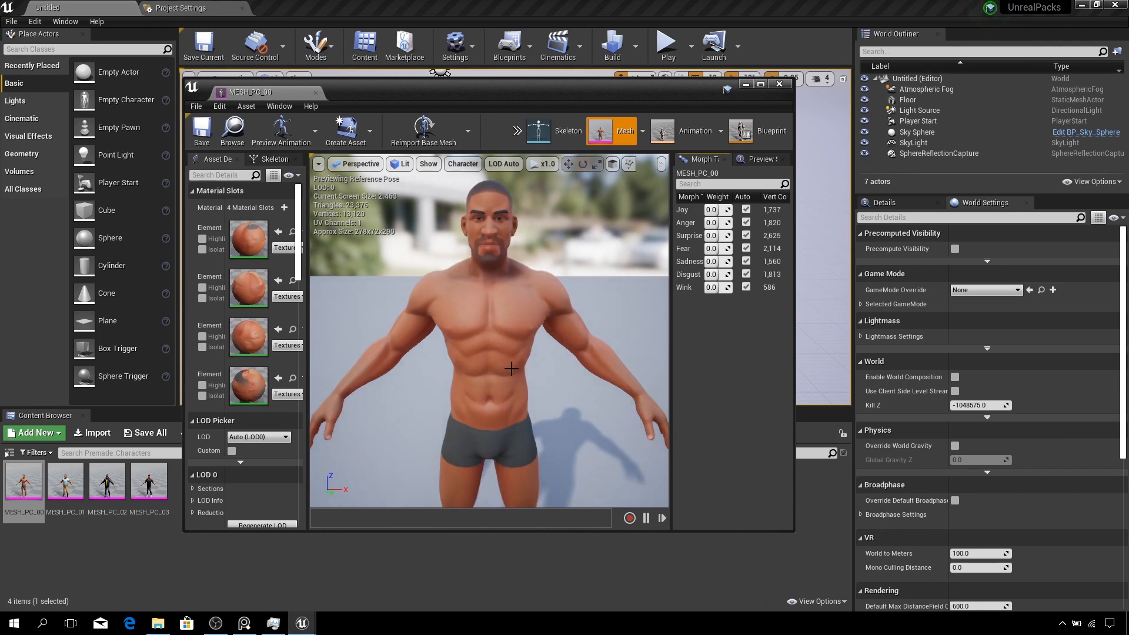
{"action": "scroll", "coordinate": [517, 341], "scroll_direction": "down", "scroll_amount": 3}
{"action": "scroll", "coordinate": [518, 341], "scroll_direction": "up", "scroll_amount": 3}
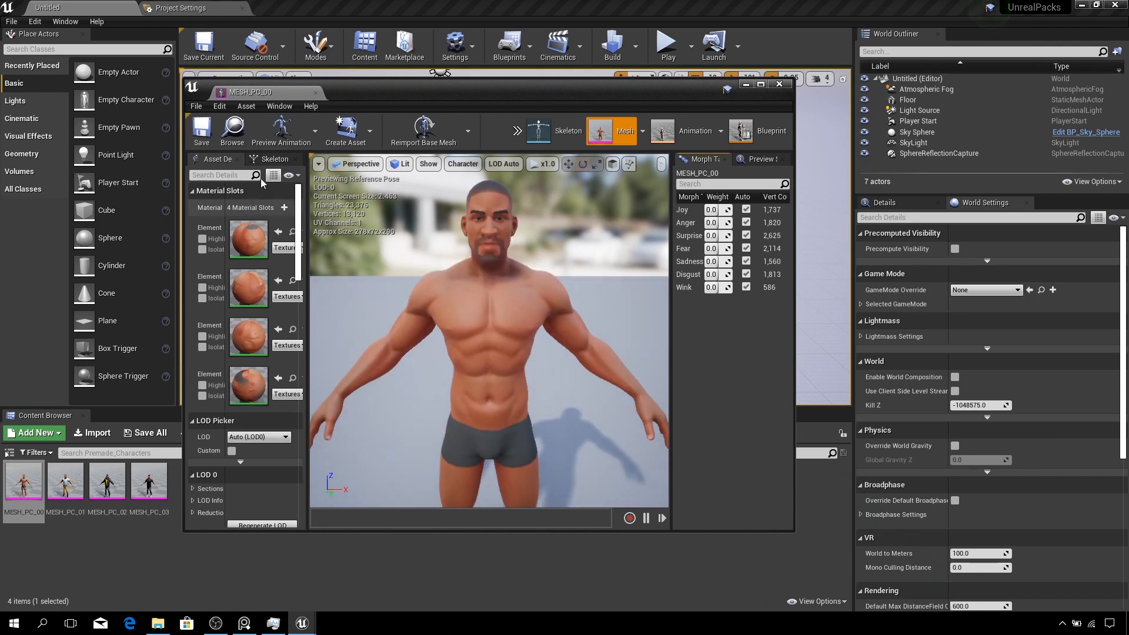
{"action": "left_click", "coordinate": [760, 85]}
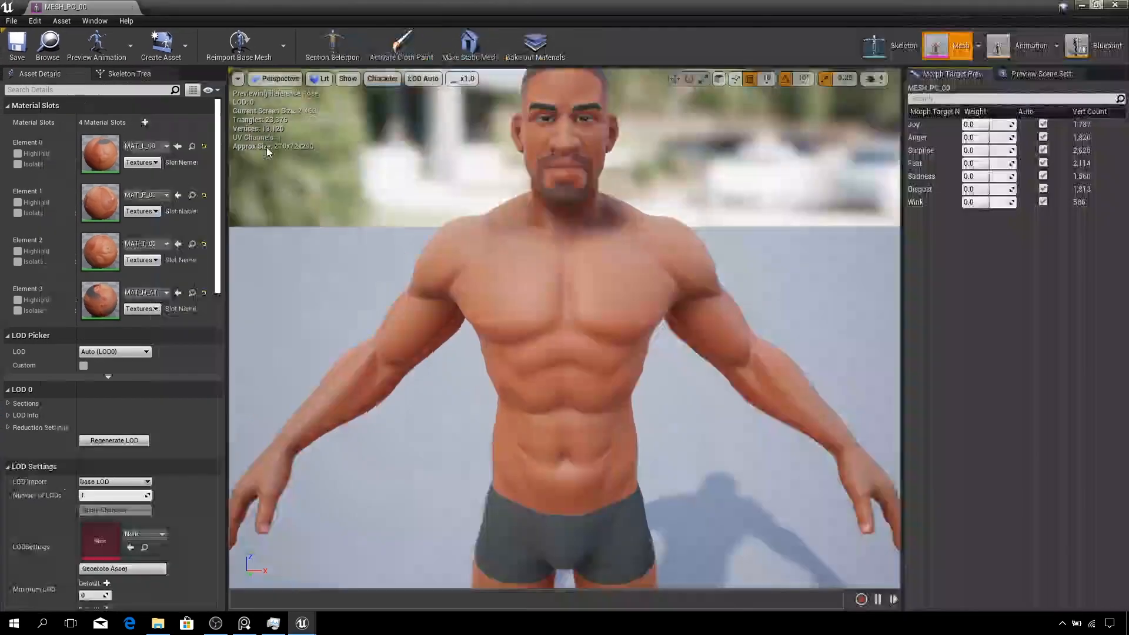
- Inspect the mesh's skeleton tree and open its skeleton asset
{"action": "left_click", "coordinate": [133, 77]}
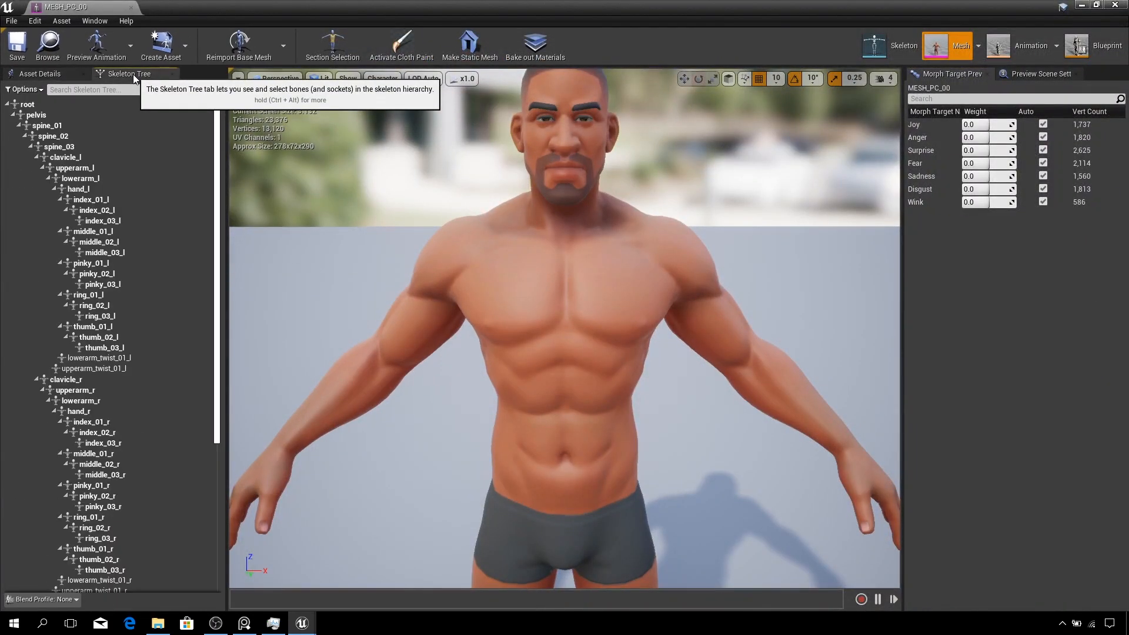
{"action": "left_click", "coordinate": [888, 48]}
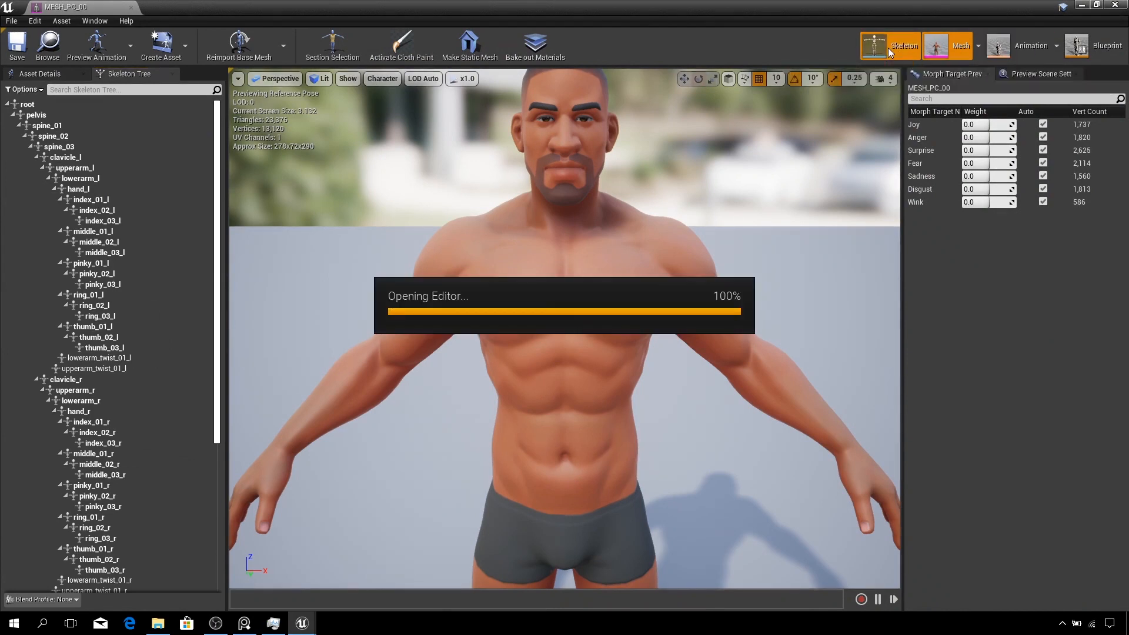
{"action": "scroll", "coordinate": [592, 302], "scroll_direction": "up", "scroll_amount": 3}
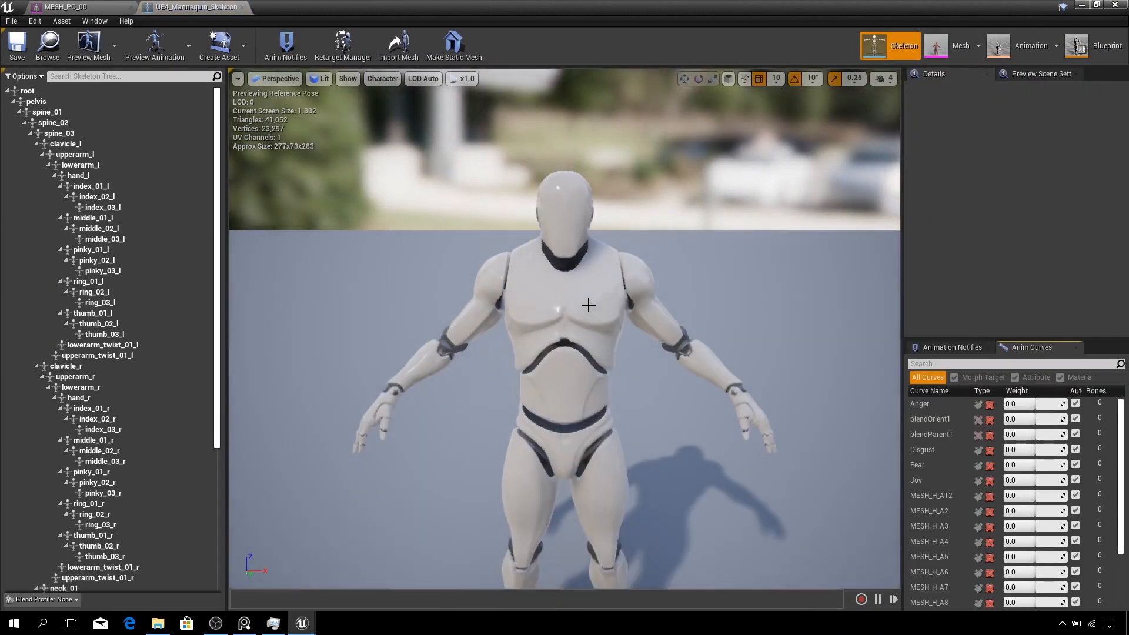
{"action": "mouse_move", "coordinate": [674, 357]}
{"action": "right_mouse_down"}
{"action": "mouse_move", "coordinate": [699, 265]}
{"action": "mouse_move", "coordinate": [735, 264]}
{"action": "mouse_move", "coordinate": [694, 400]}
{"action": "mouse_move", "coordinate": [674, 357]}
{"action": "right_mouse_up"}
{"action": "scroll", "coordinate": [676, 315], "scroll_direction": "down", "scroll_amount": 2}
{"action": "scroll", "coordinate": [675, 316], "scroll_direction": "up", "scroll_amount": 2}
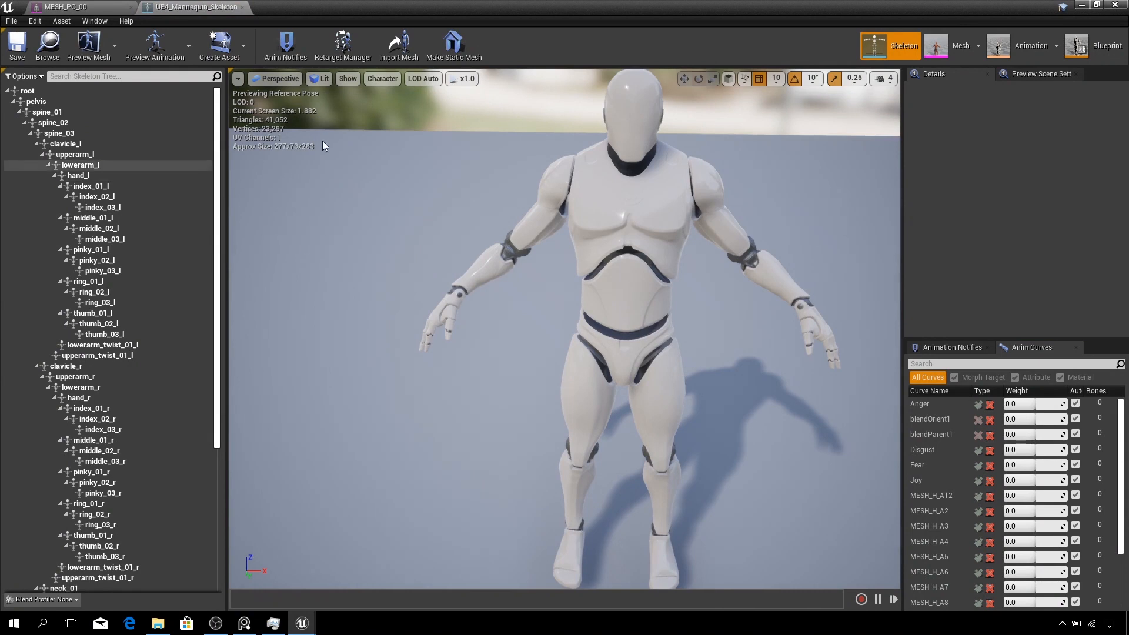
- Return to the mesh and try the Joy and Anger morph target weights, setting Anger back to 0
{"action": "left_click", "coordinate": [947, 44]}
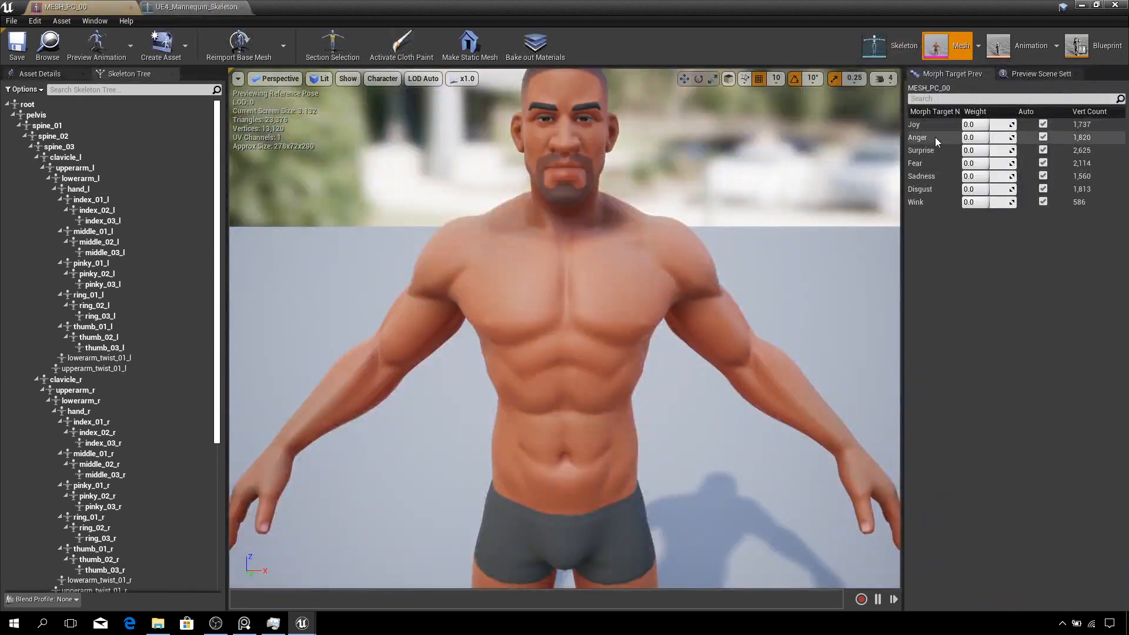
{"action": "left_click_drag", "start_coordinate": [987, 125], "coordinate": [1024, 125]}
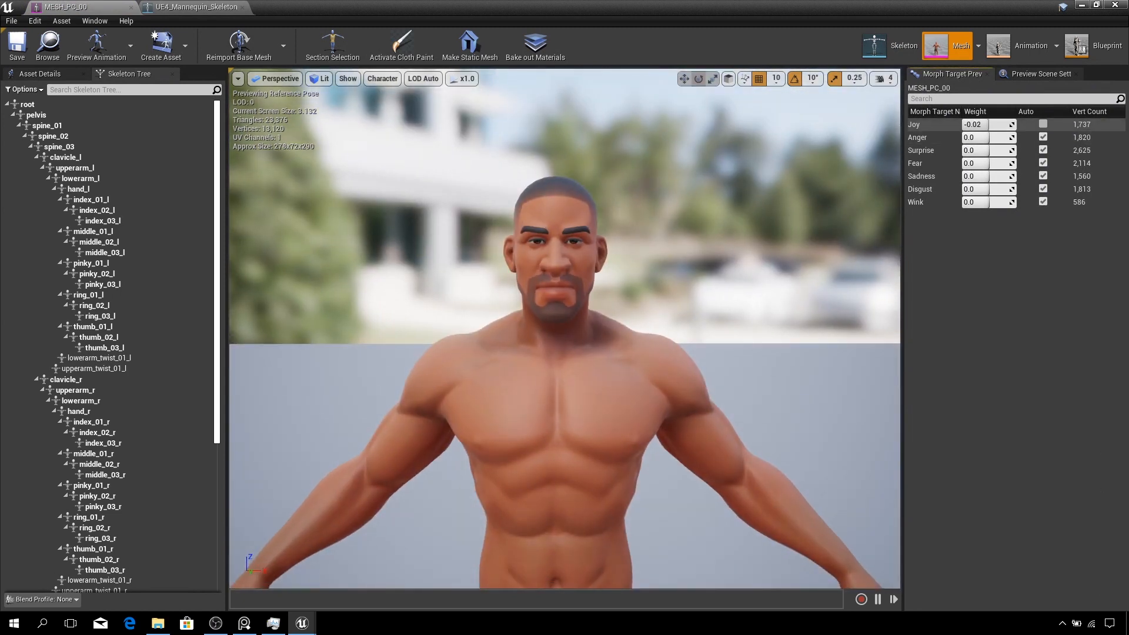
{"action": "left_click_drag", "start_coordinate": [986, 124], "coordinate": [990, 124]}
{"action": "left_click_drag", "start_coordinate": [981, 137], "coordinate": [999, 137]}
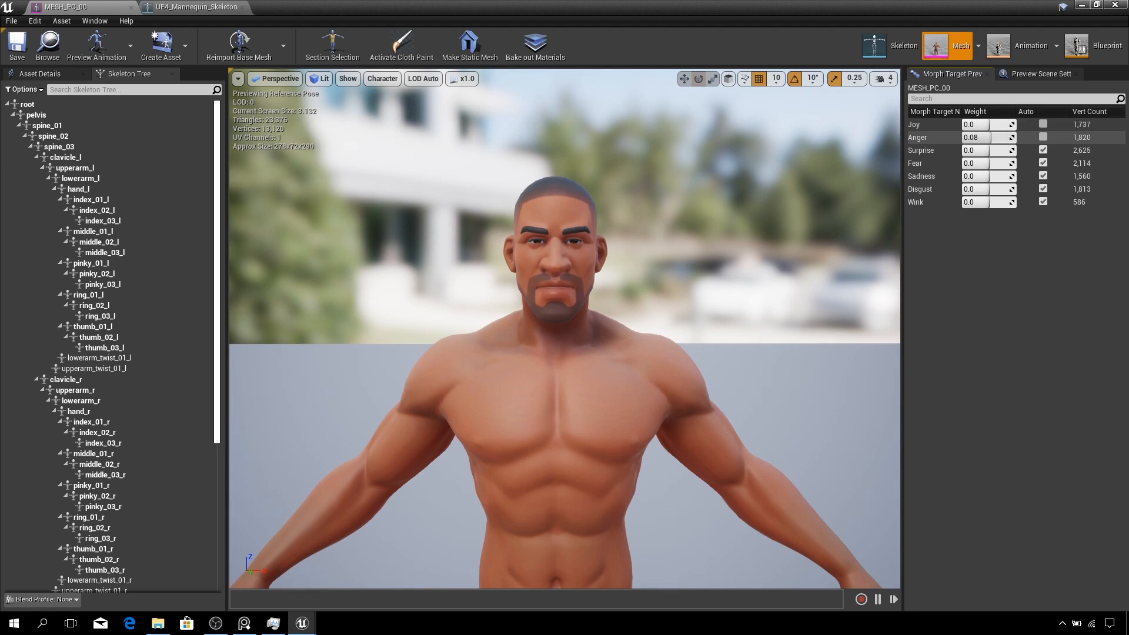
{"action": "left_click", "coordinate": [992, 137]}
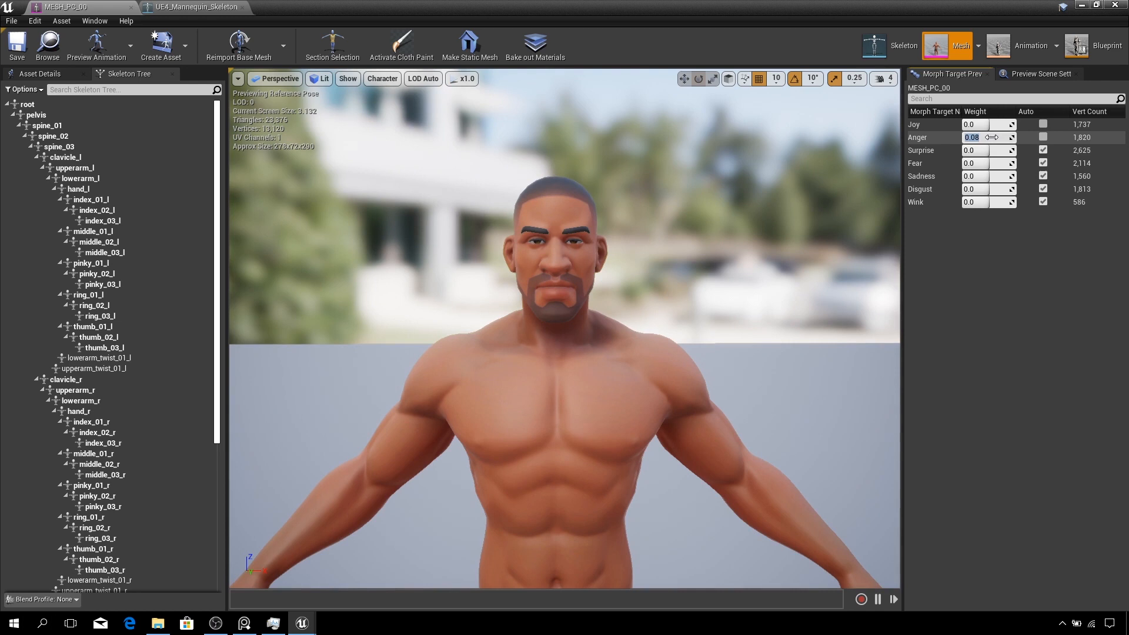
{"action": "type", "text": "0"}
{"action": "key", "text": "Return"}
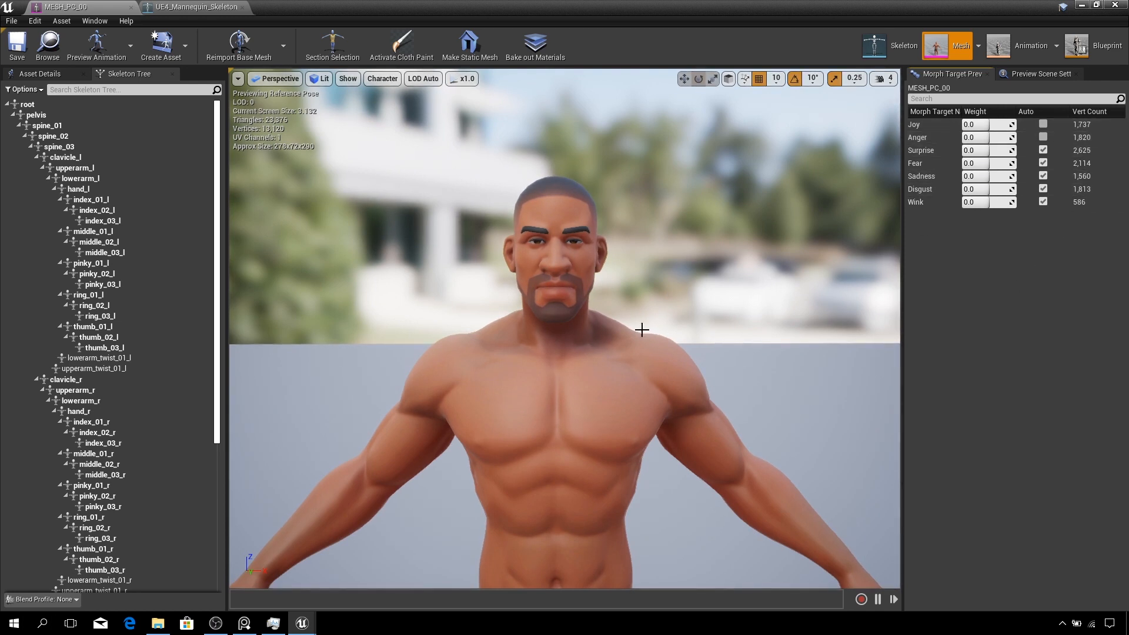
- Close the mesh editor and go back to the SCK_Casual01 folder in the content browser
{"action": "scroll", "coordinate": [641, 330], "scroll_direction": "down", "scroll_amount": 5}
{"action": "right_click_drag", "start_coordinate": [662, 330], "coordinate": [617, 325]}
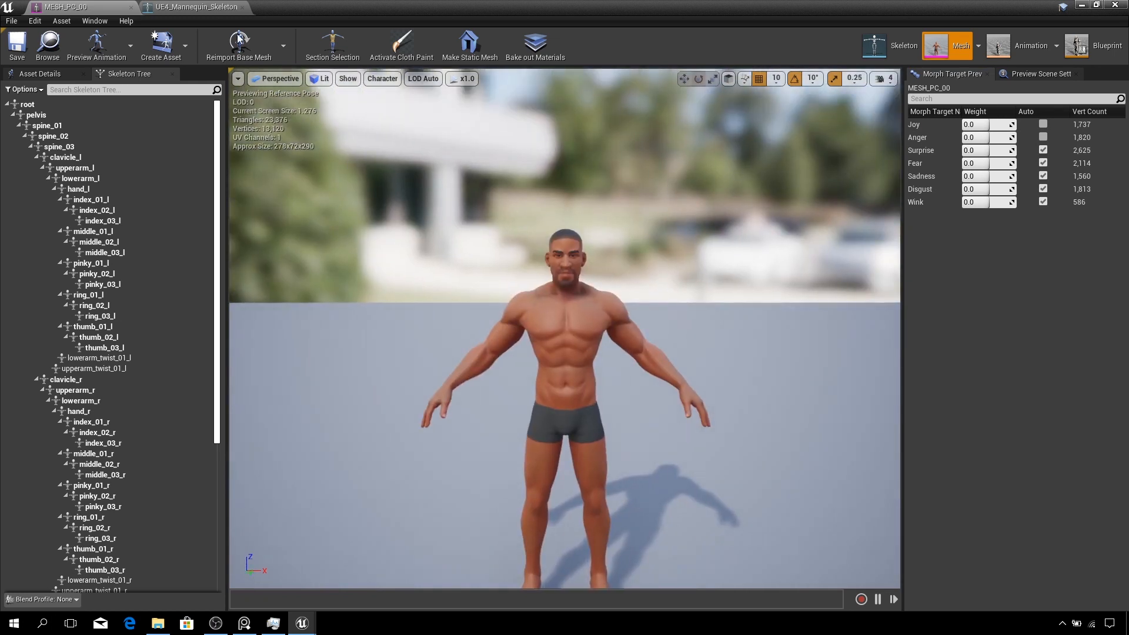
{"action": "left_click_drag", "start_coordinate": [310, 11], "coordinate": [614, 69]}
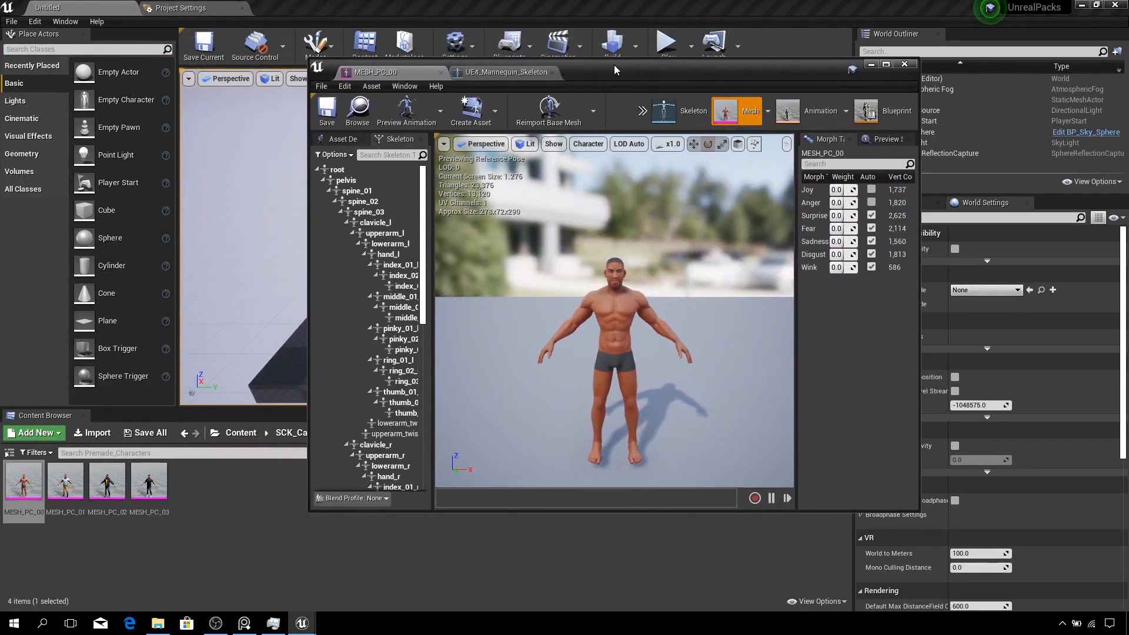
{"action": "left_click", "coordinate": [905, 64]}
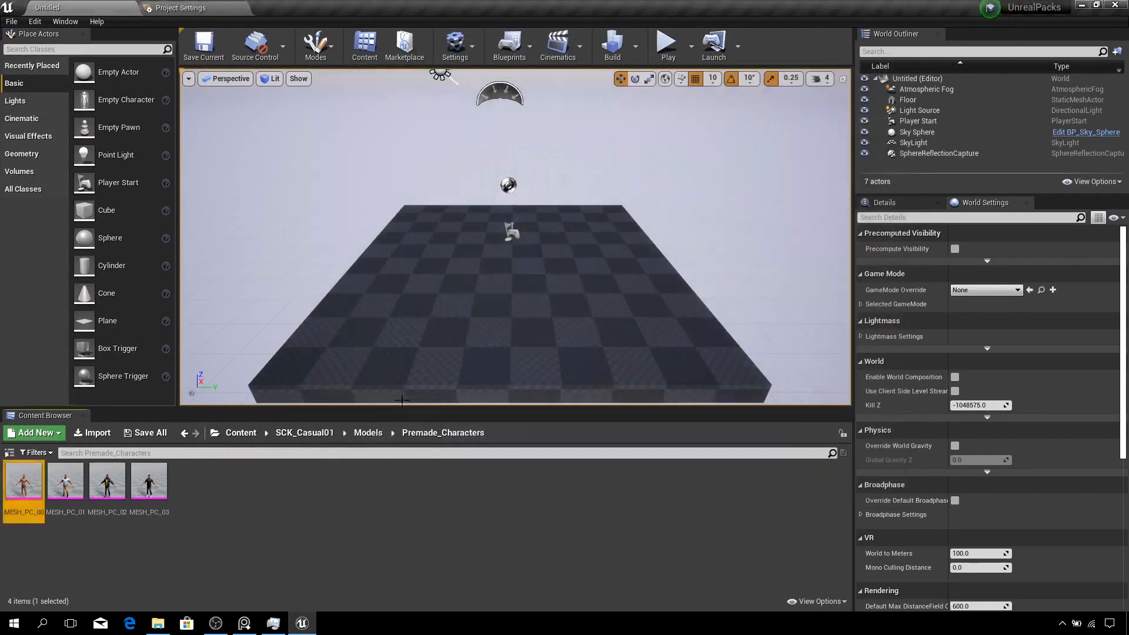
{"action": "left_click", "coordinate": [305, 433]}
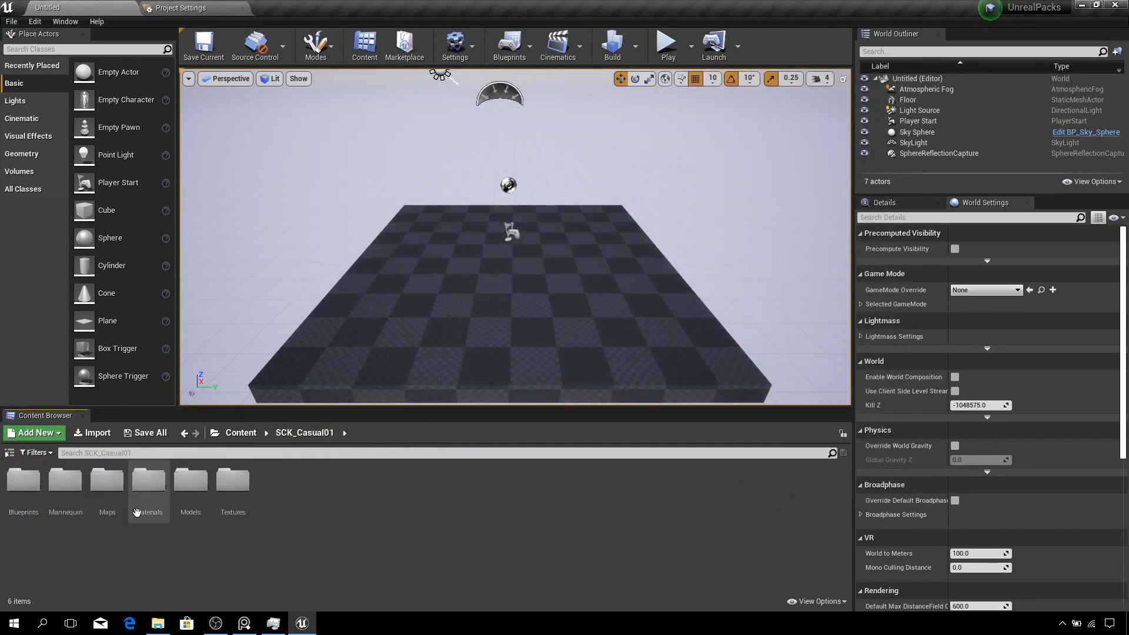
- Open the ThirdPersonExampleMap level from the SCK_Casual01 Maps folder
{"action": "double_click", "coordinate": [107, 482]}
{"action": "left_click", "coordinate": [27, 478]}
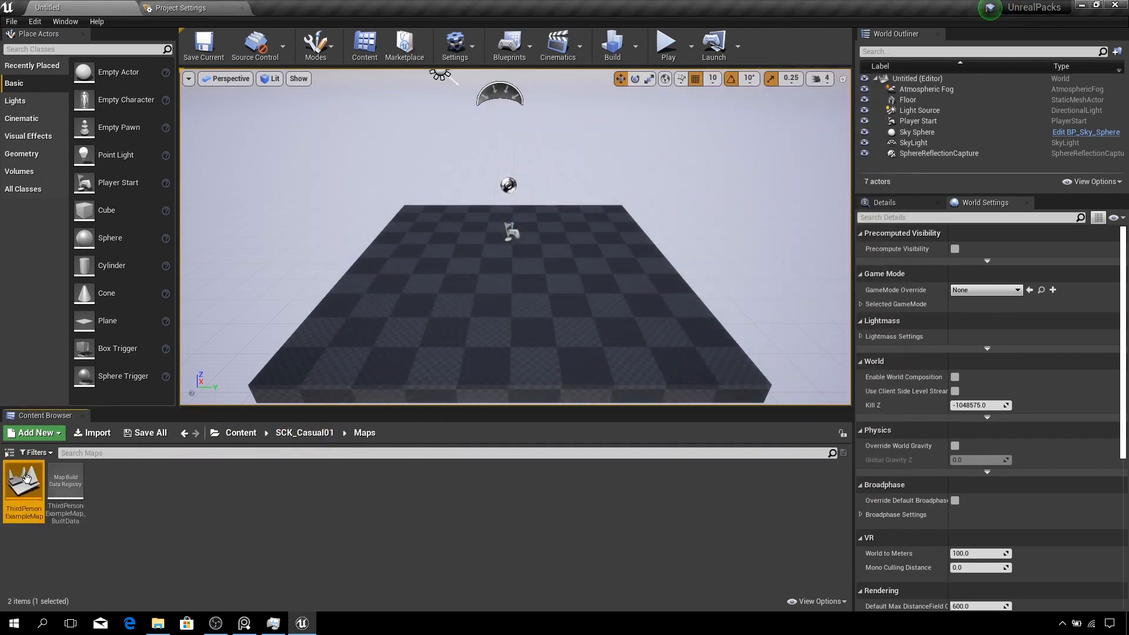
{"action": "double_click", "coordinate": [26, 478]}
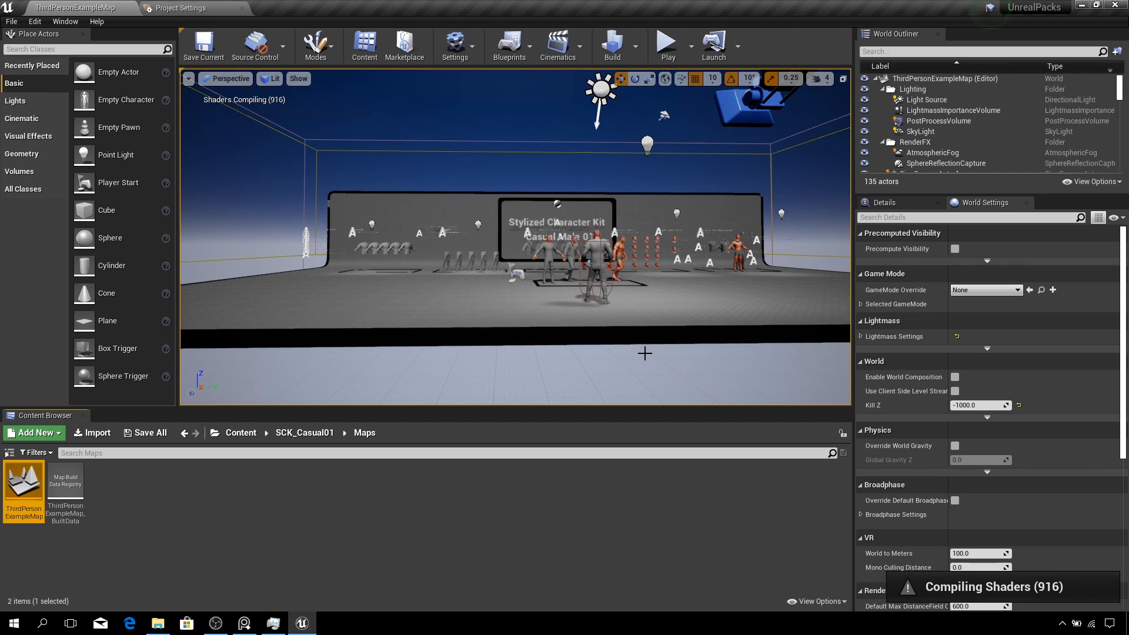
- Navigate the viewport around the example level to examine the displayed characters and kit boards
{"action": "key", "text": "f"}
{"action": "left_click", "coordinate": [299, 78]}
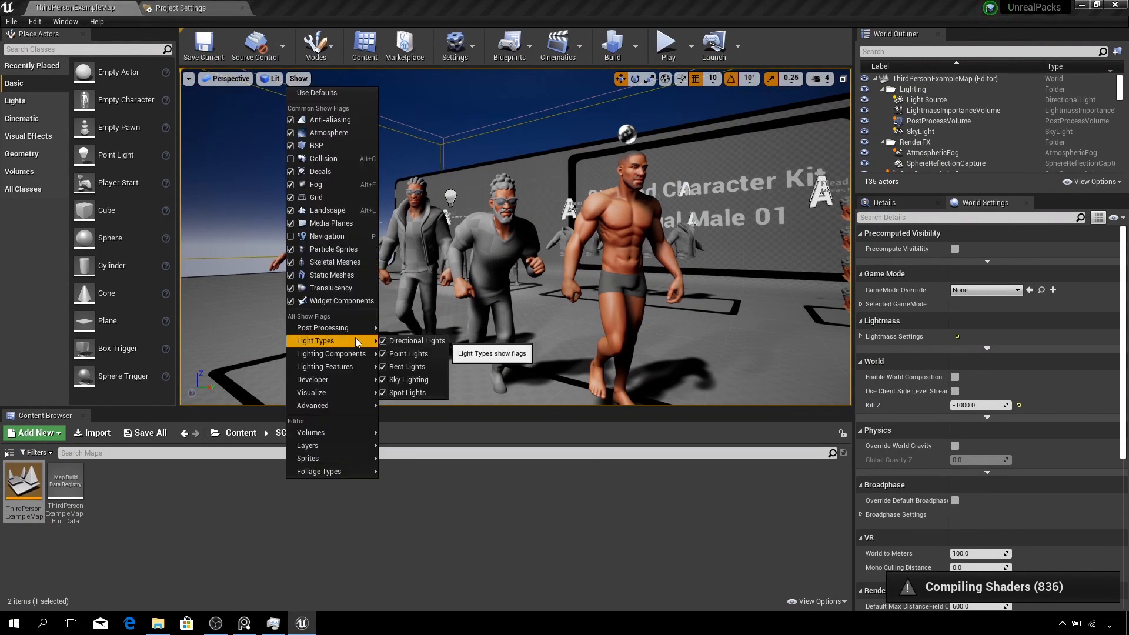
{"action": "left_click", "coordinate": [430, 135]}
{"action": "mouse_move", "coordinate": [568, 292]}
{"action": "right_mouse_down"}
{"action": "mouse_move", "coordinate": [647, 297]}
{"action": "mouse_move", "coordinate": [568, 291]}
{"action": "right_mouse_up"}
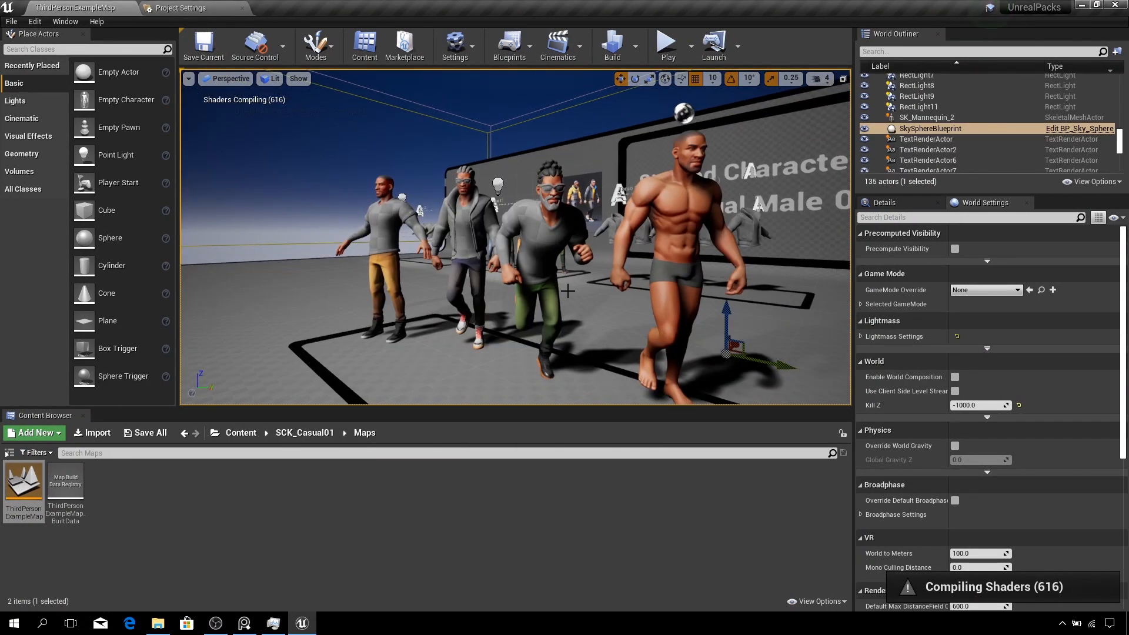
{"action": "right_click_drag", "start_coordinate": [550, 300], "coordinate": [700, 300]}
{"action": "right_click", "coordinate": [299, 79]}
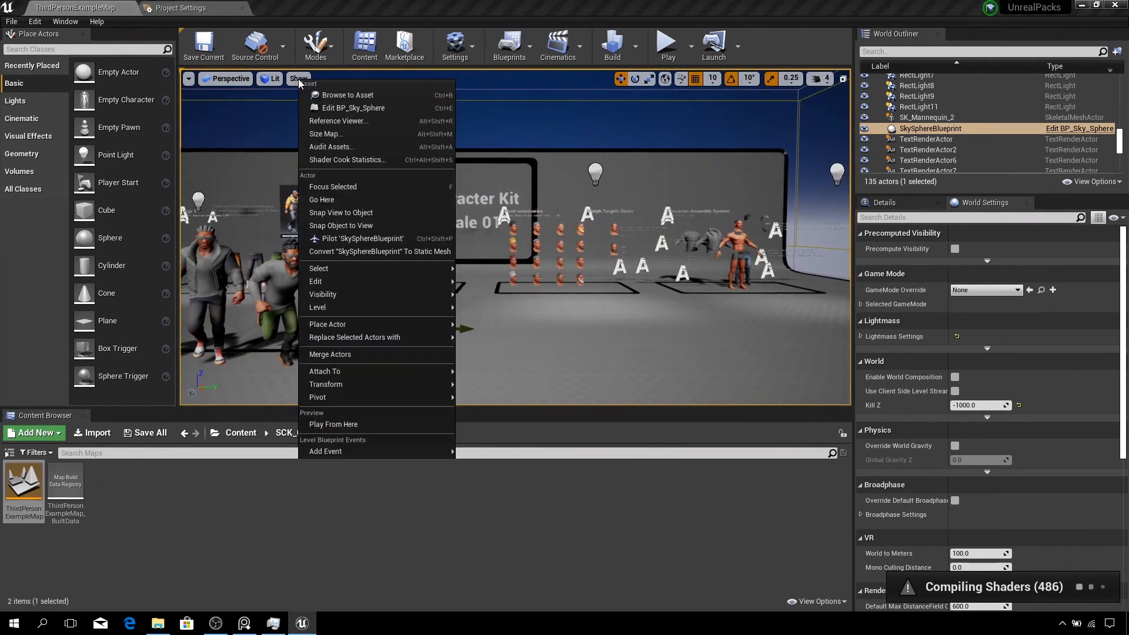
{"action": "left_click", "coordinate": [299, 79]}
{"action": "right_click_drag", "start_coordinate": [446, 341], "coordinate": [470, 341]}
{"action": "right_click", "coordinate": [447, 341]}
{"action": "mouse_move", "coordinate": [531, 436]}
{"action": "right_click_drag", "start_coordinate": [627, 270], "coordinate": [556, 270]}
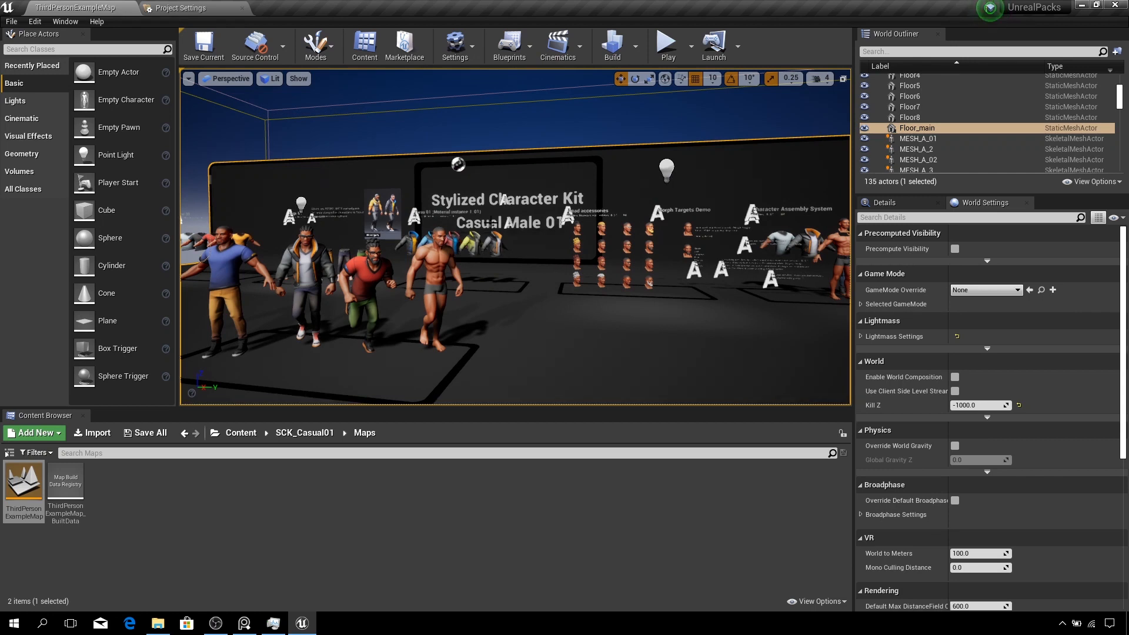
{"action": "mouse_move", "coordinate": [515, 237]}
{"action": "right_mouse_down"}
{"action": "mouse_move", "coordinate": [579, 261]}
{"action": "mouse_move", "coordinate": [500, 237]}
{"action": "right_mouse_up"}
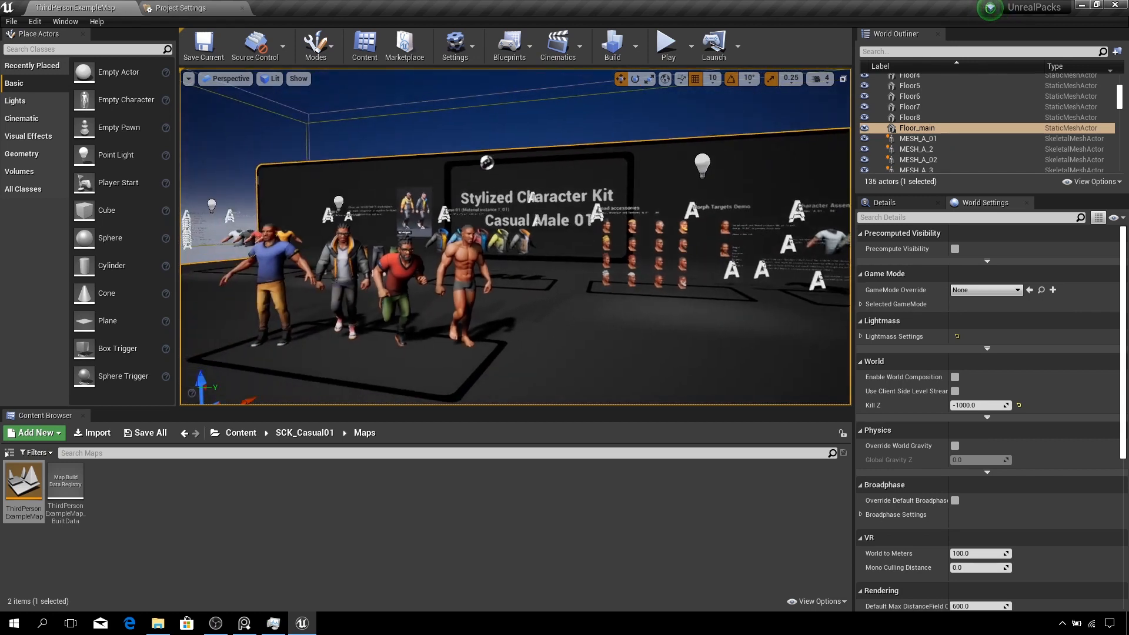
- Simulate the level and fly around to view the Morph Targets Demo and character displays, then stop simulating
{"action": "left_click", "coordinate": [692, 46]}
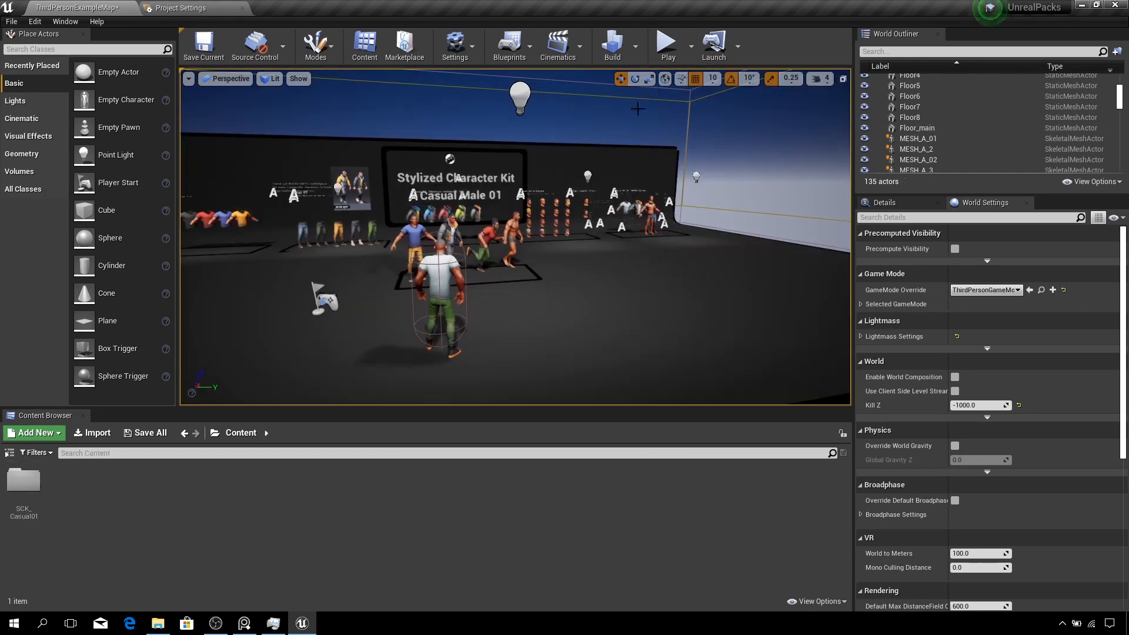
{"action": "left_click", "coordinate": [692, 47]}
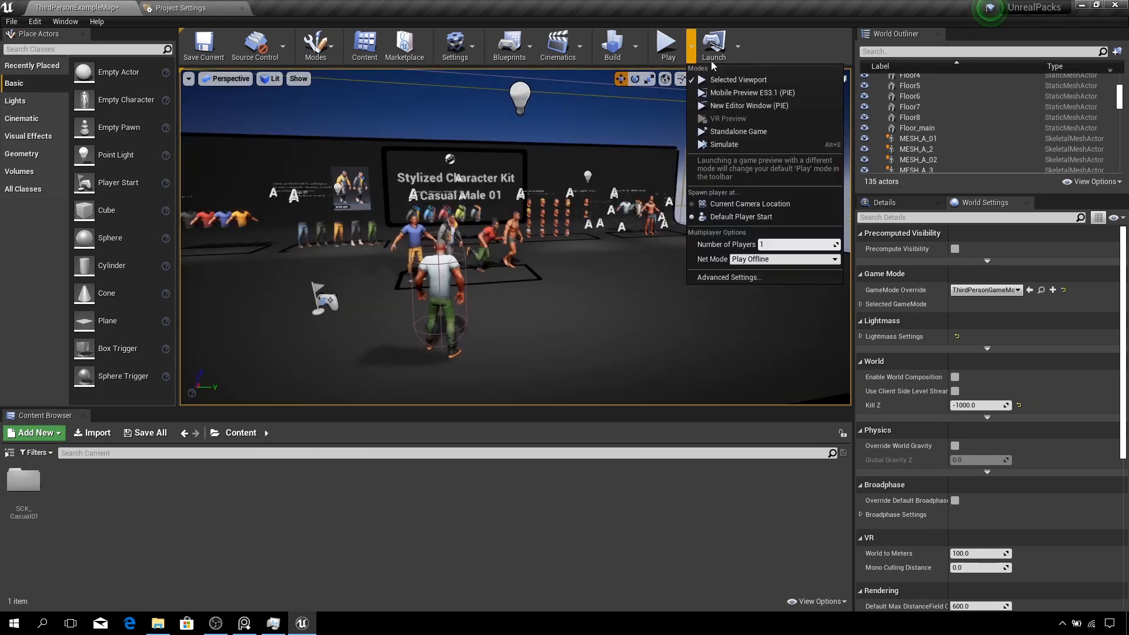
{"action": "left_click", "coordinate": [729, 135]}
{"action": "key", "text": "w"}
{"action": "right_click_drag", "start_coordinate": [516, 237], "coordinate": [456, 224]}
{"action": "key", "text": "d"}
{"action": "key", "text": "a"}
{"action": "key", "text": "w"}
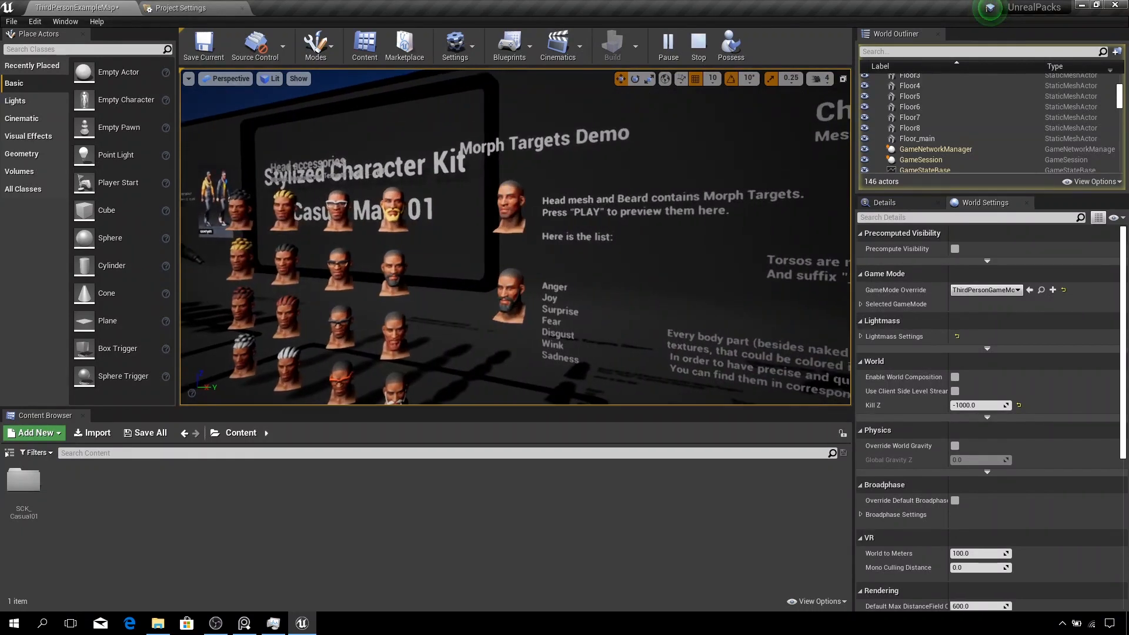
{"action": "key", "text": "s"}
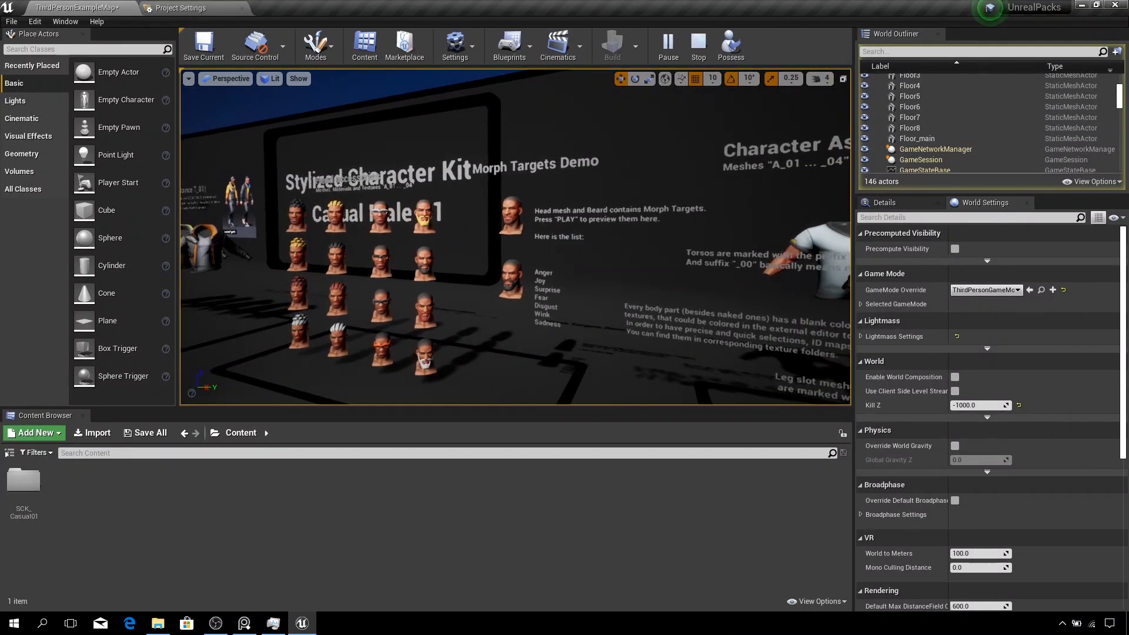
{"action": "key", "text": "a"}
{"action": "right_click_drag", "start_coordinate": [457, 225], "coordinate": [515, 229]}
{"action": "key", "text": "w"}
{"action": "key", "text": "s"}
{"action": "key", "text": "w"}
{"action": "key", "text": "s"}
{"action": "key", "text": "d"}
{"action": "key", "text": "w"}
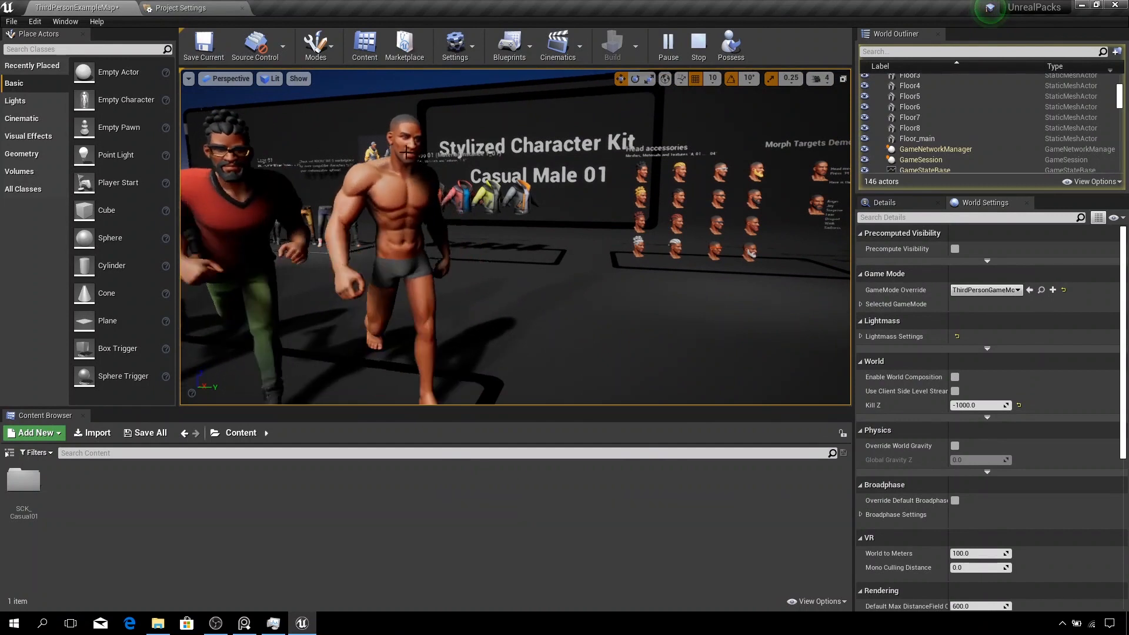
{"action": "left_click", "coordinate": [699, 48]}
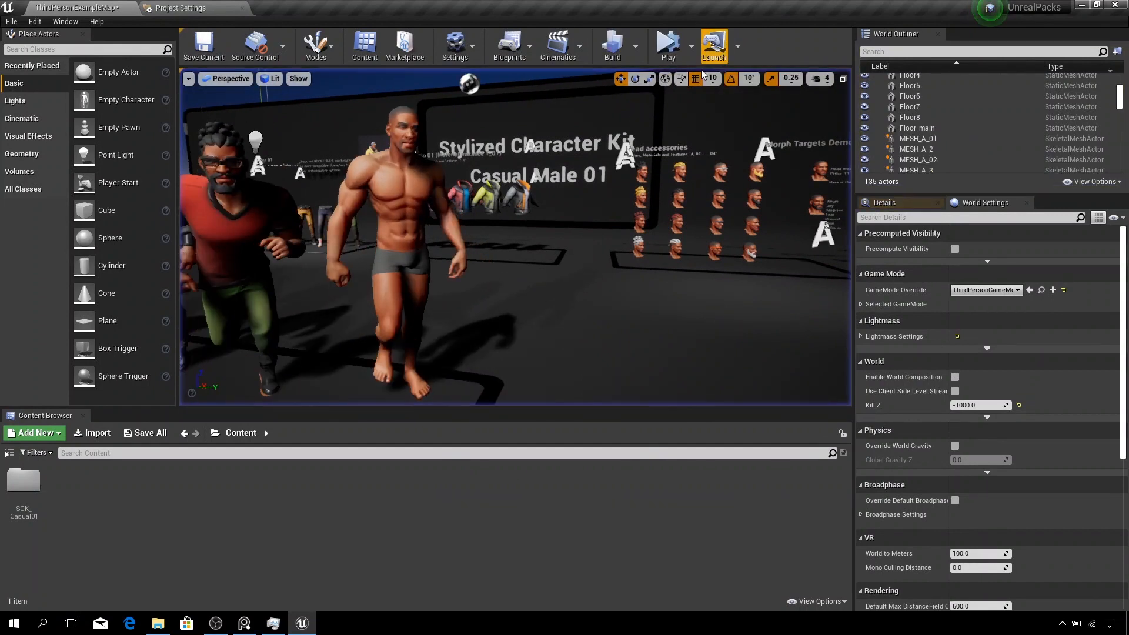
- Enlarge the content browser and open the SCK_Casual01 Models Premade_Characters folder
{"action": "double_click", "coordinate": [24, 481]}
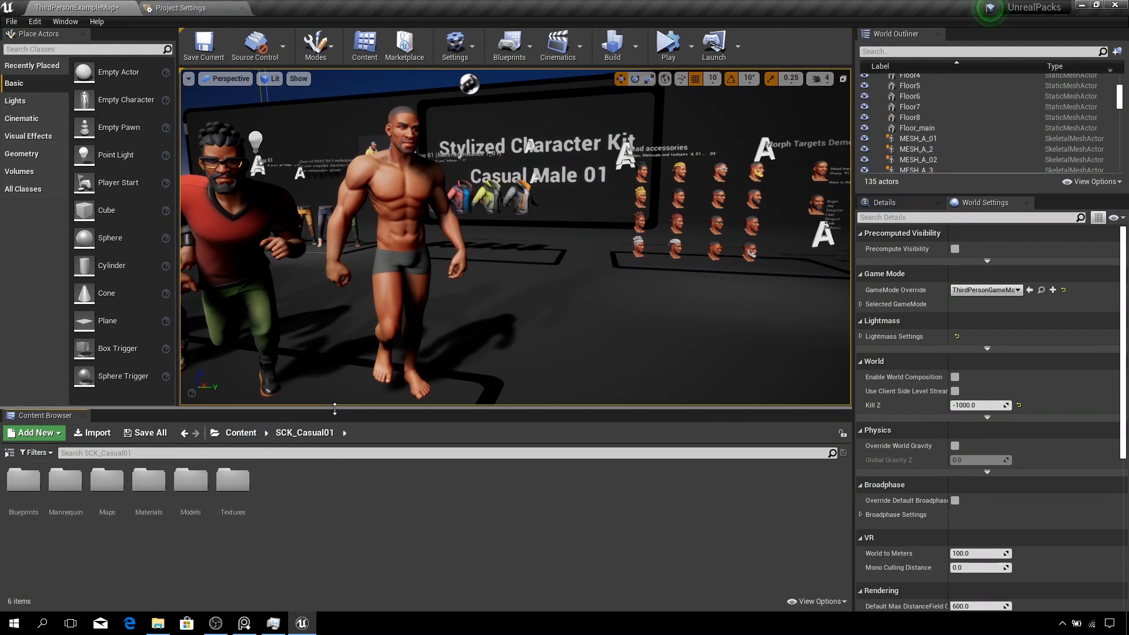
{"action": "left_click_drag", "start_coordinate": [337, 396], "coordinate": [335, 377]}
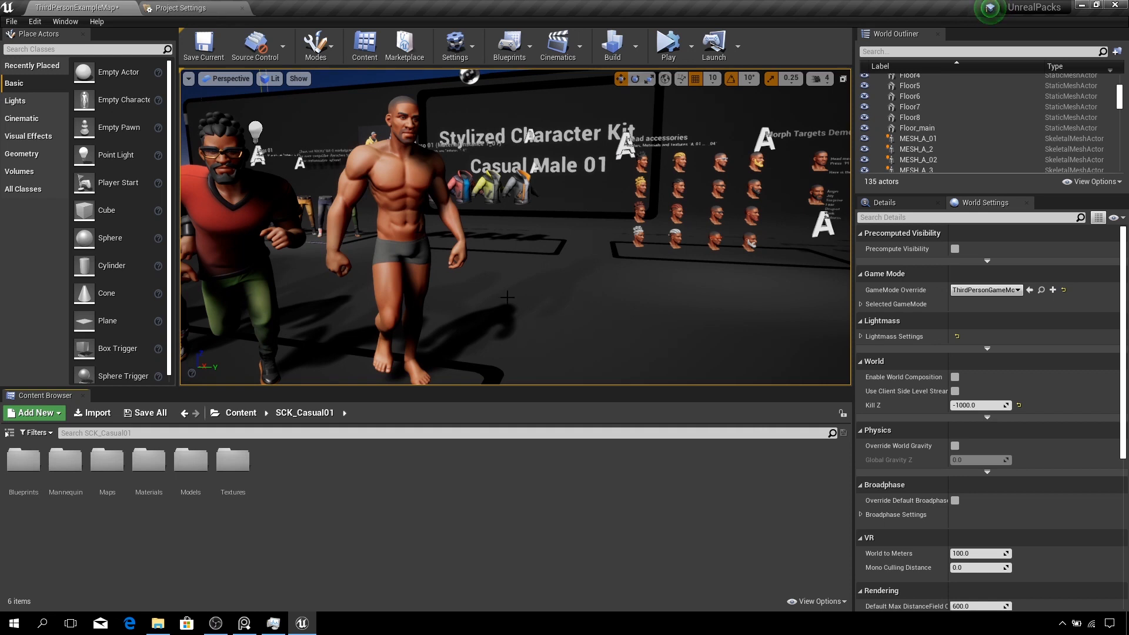
{"action": "left_click", "coordinate": [196, 486]}
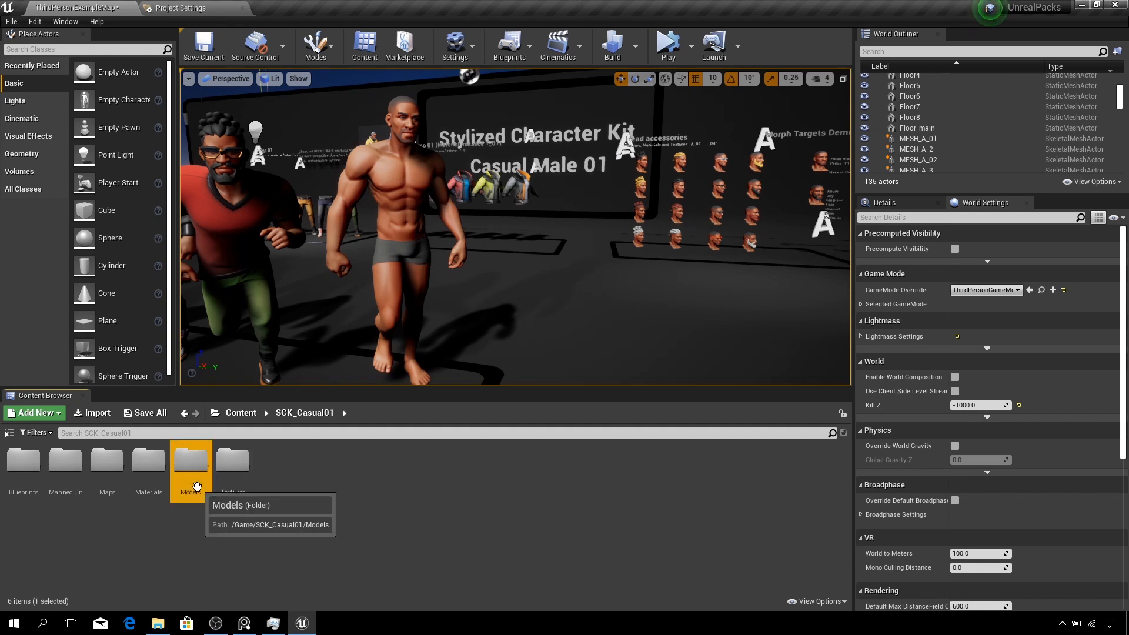
{"action": "double_click", "coordinate": [195, 485]}
{"action": "left_click", "coordinate": [65, 466]}
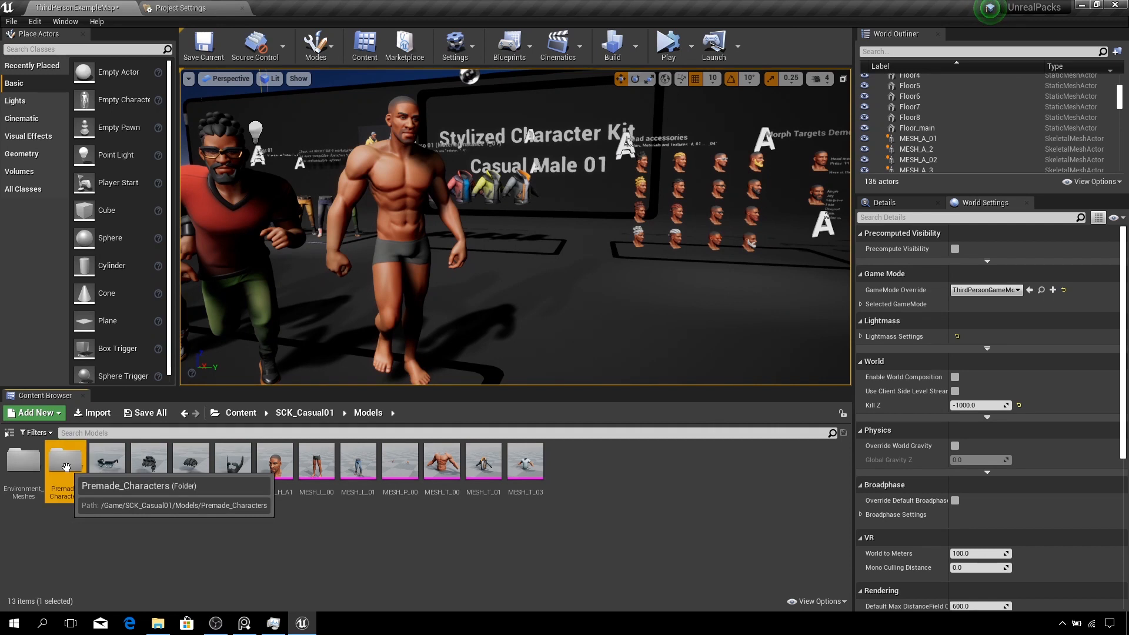
{"action": "double_click", "coordinate": [66, 466]}
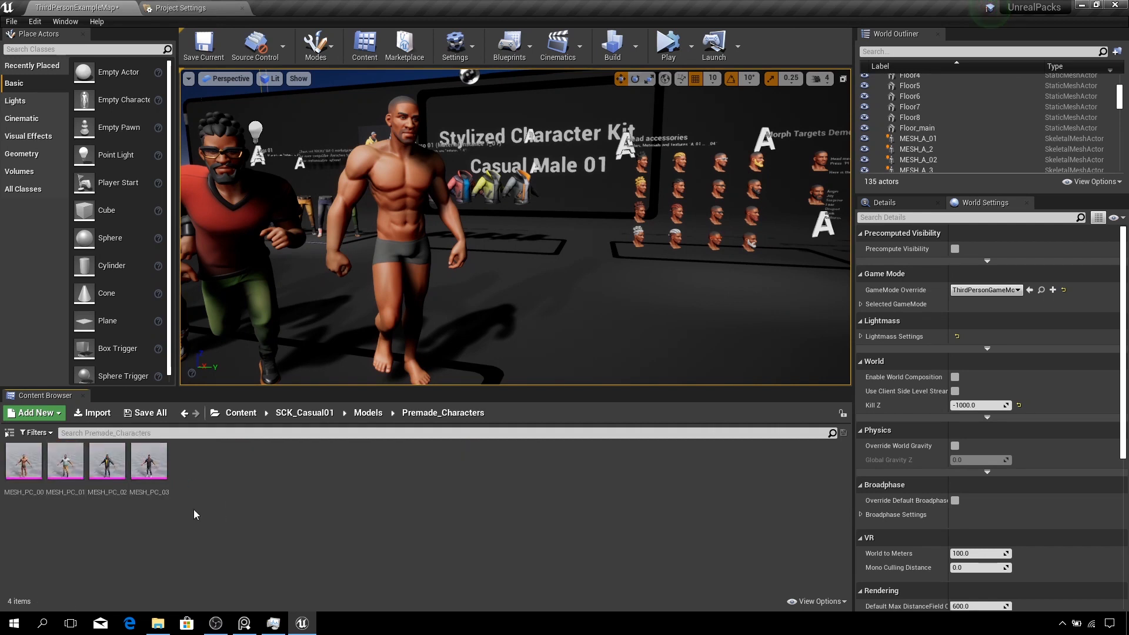
{"action": "right_click", "coordinate": [25, 463]}
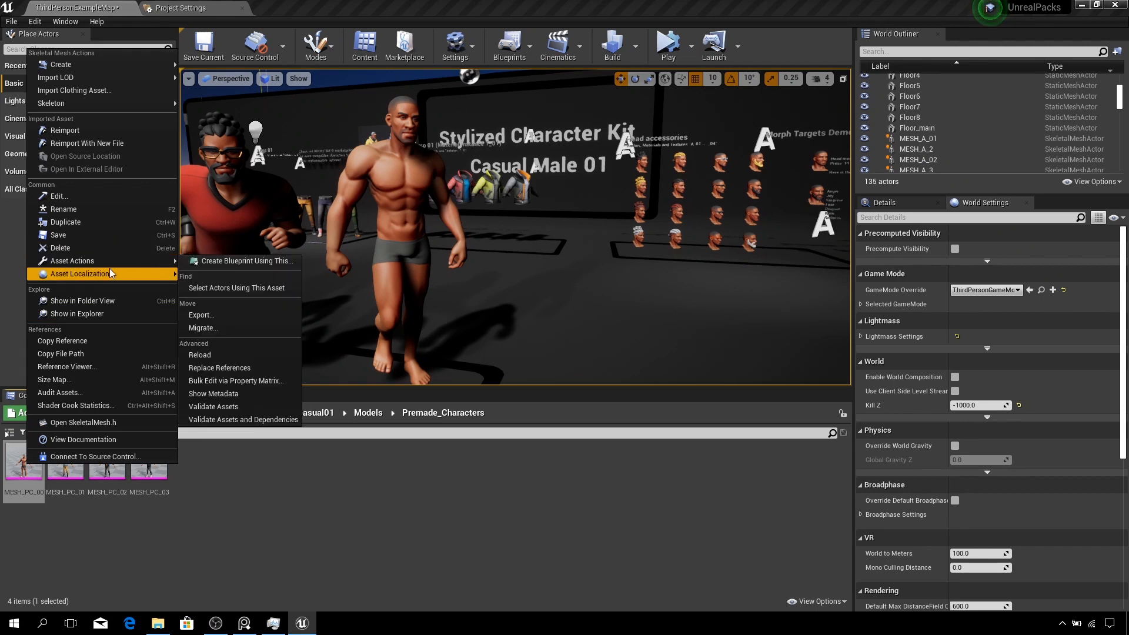
{"action": "left_click", "coordinate": [227, 314]}
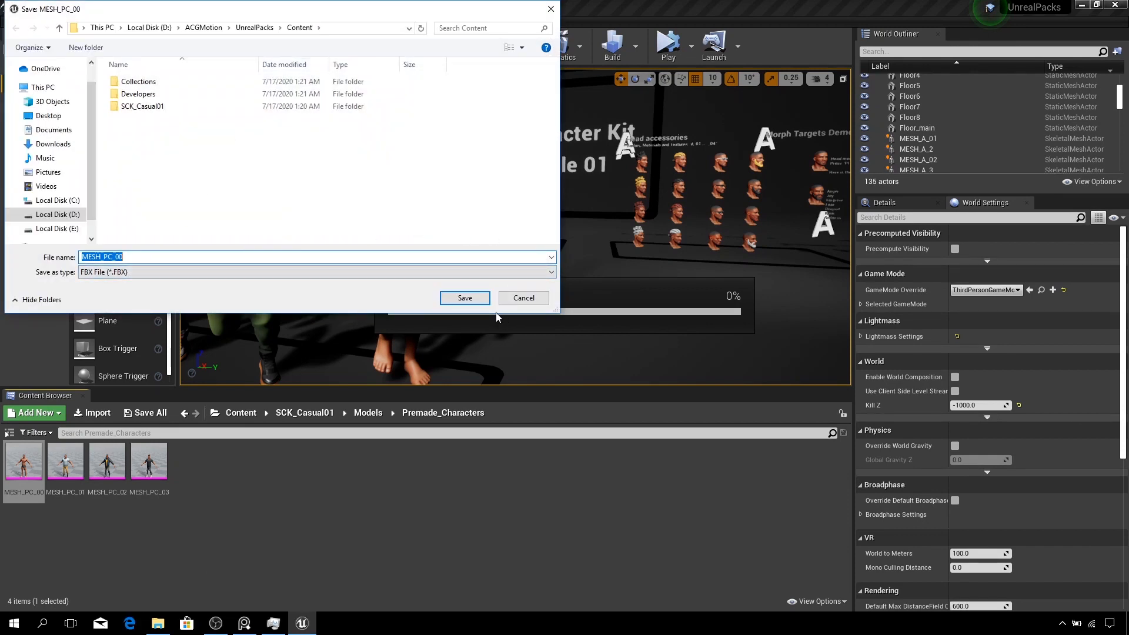
{"action": "left_click", "coordinate": [523, 298]}
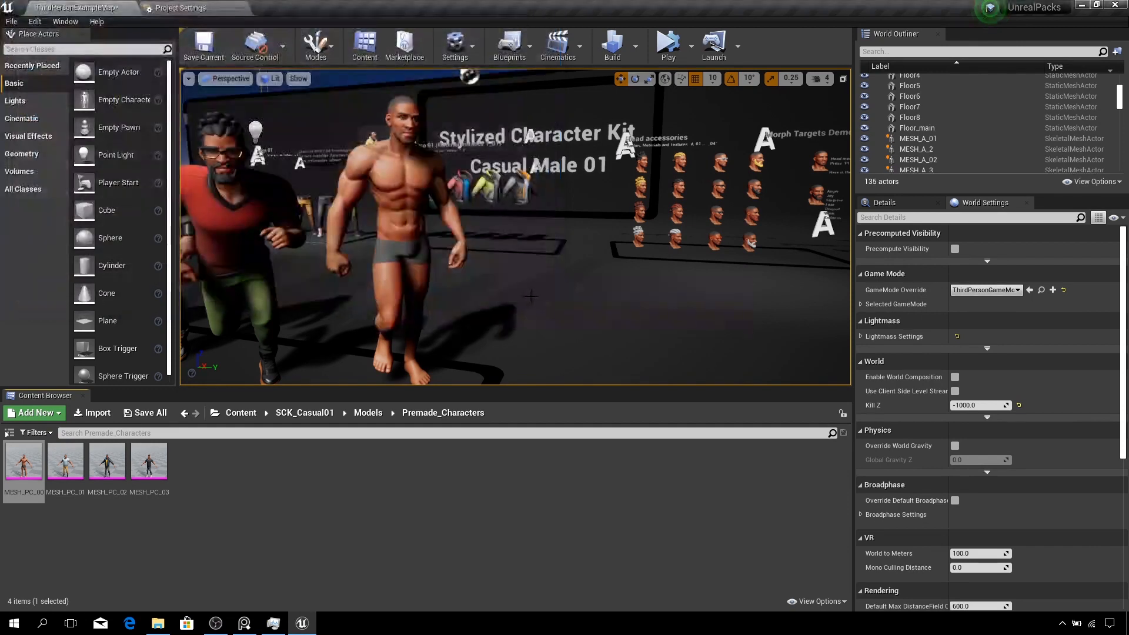
- Open MESH_PC_00 in the mesh editor, view its material slots in Asset Details, then close it
{"action": "double_click", "coordinate": [23, 459]}
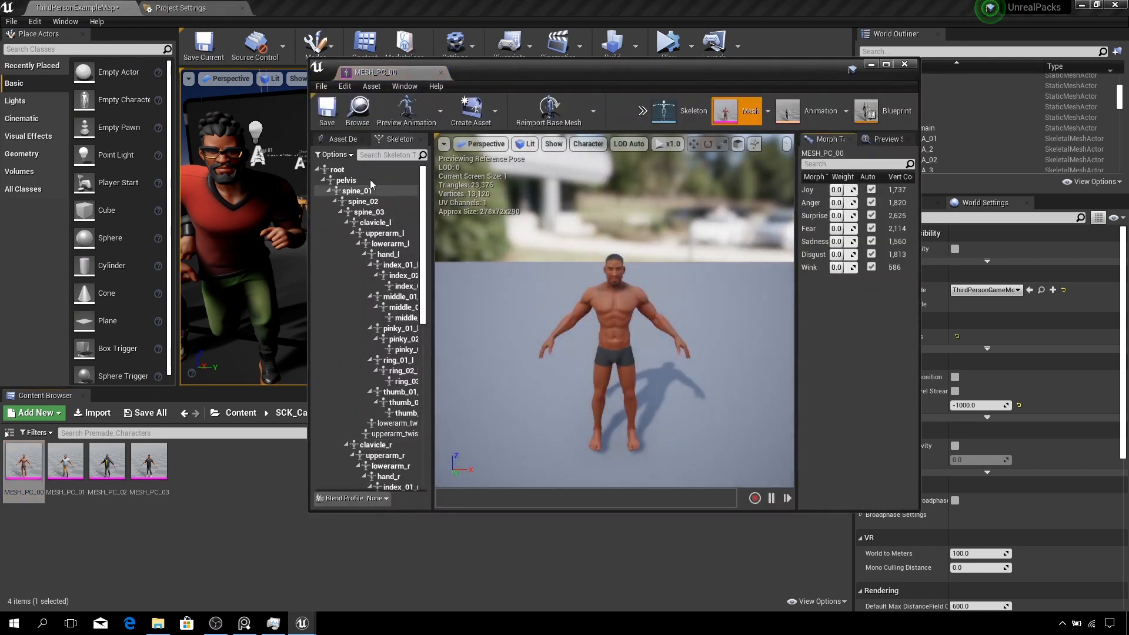
{"action": "left_click", "coordinate": [341, 140]}
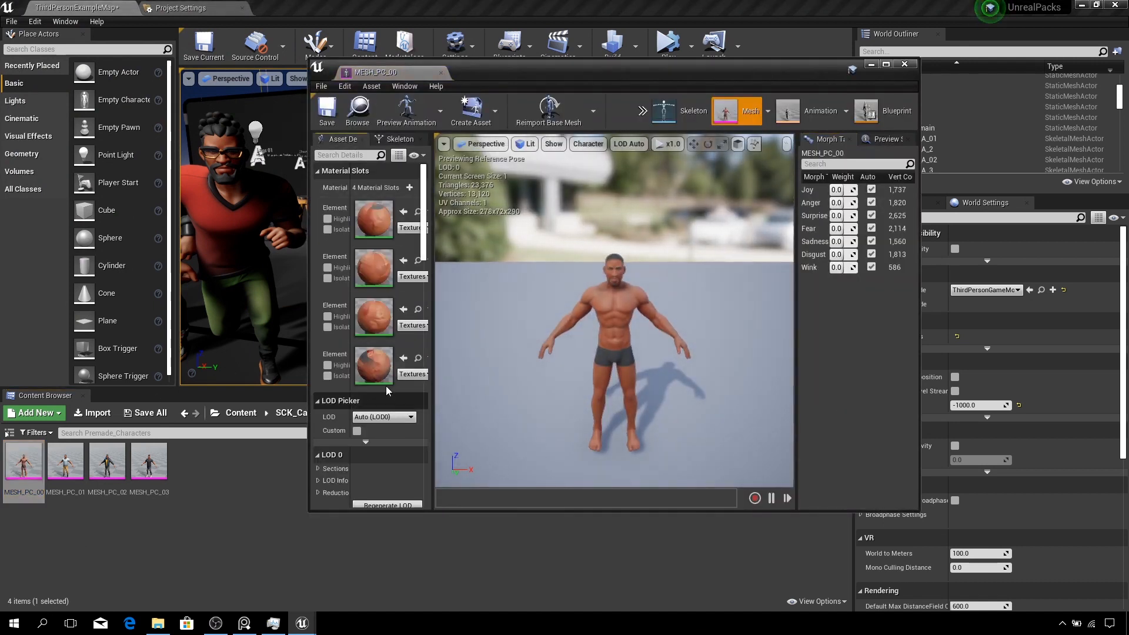
{"action": "left_click", "coordinate": [905, 65]}
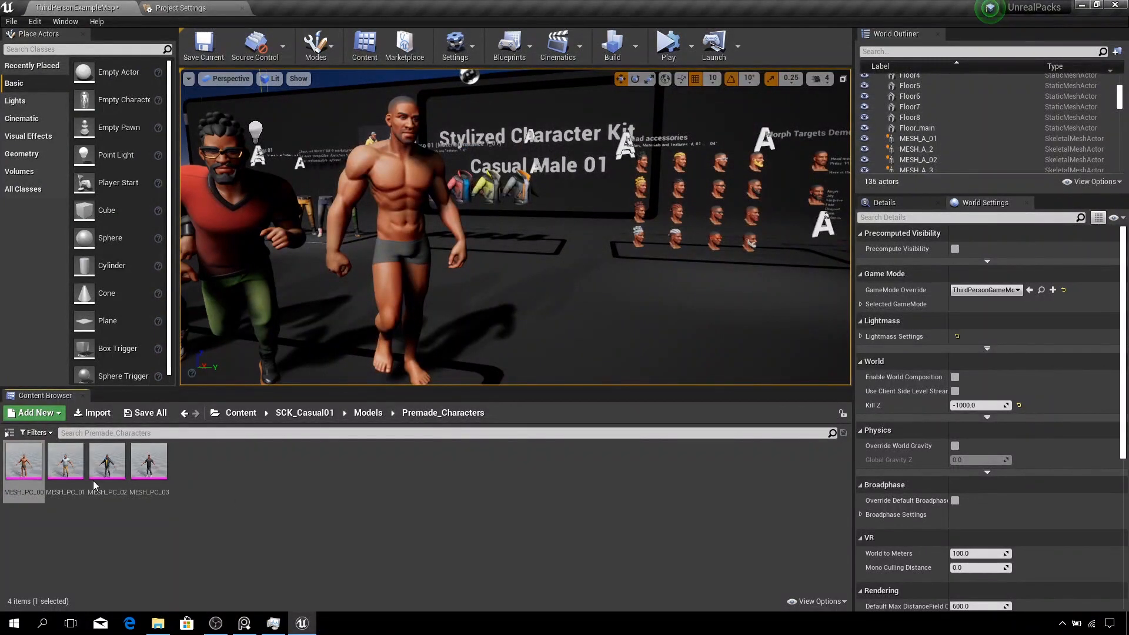
- Start migrating MESH_PC_00 to another project, saving the selected level content when asked
{"action": "mouse_move", "coordinate": [18, 463]}
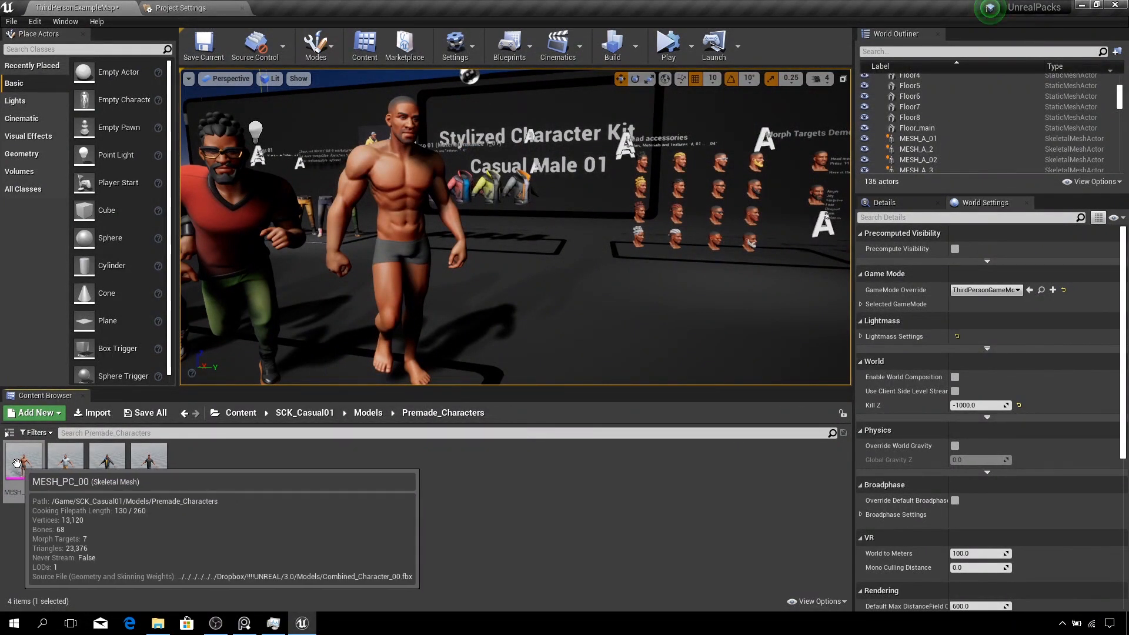
{"action": "right_click", "coordinate": [22, 460]}
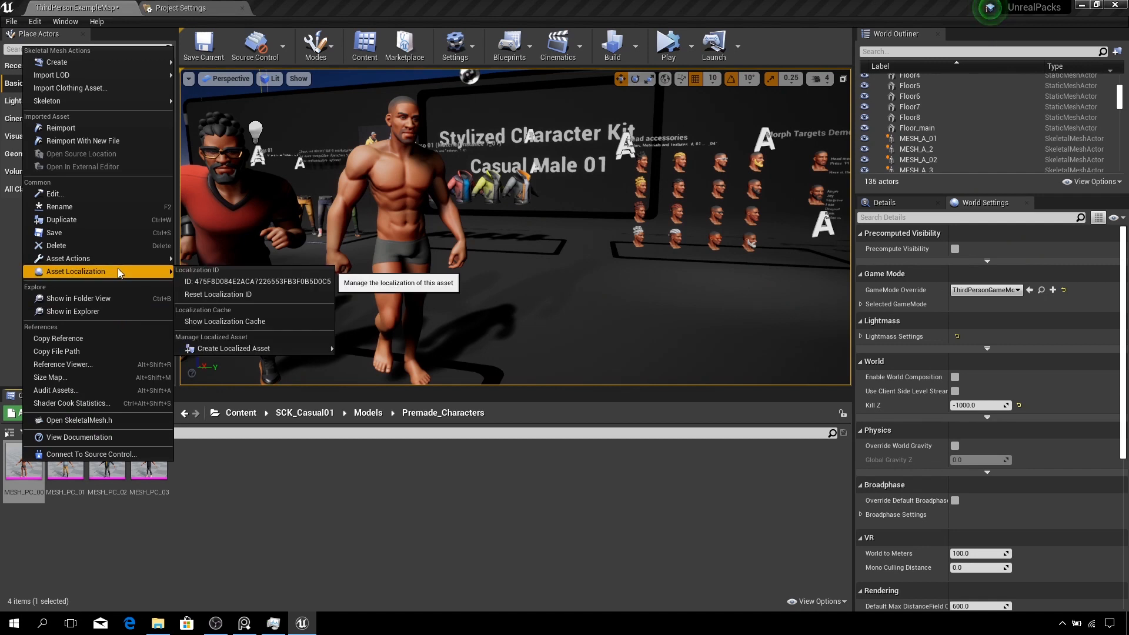
{"action": "mouse_move", "coordinate": [129, 260]}
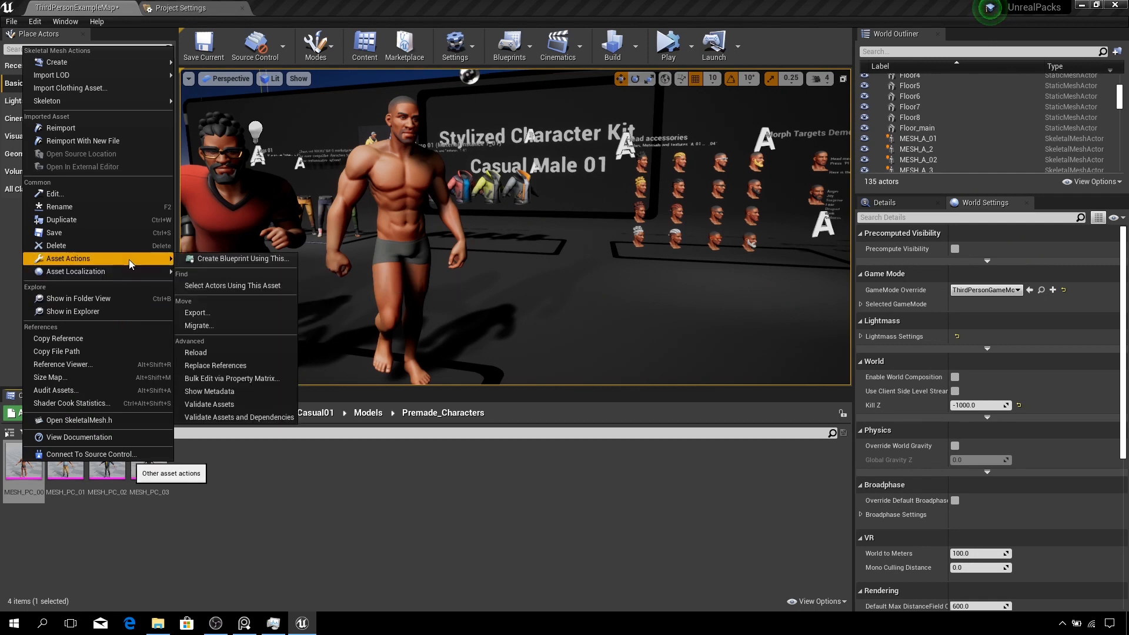
{"action": "left_click", "coordinate": [220, 328]}
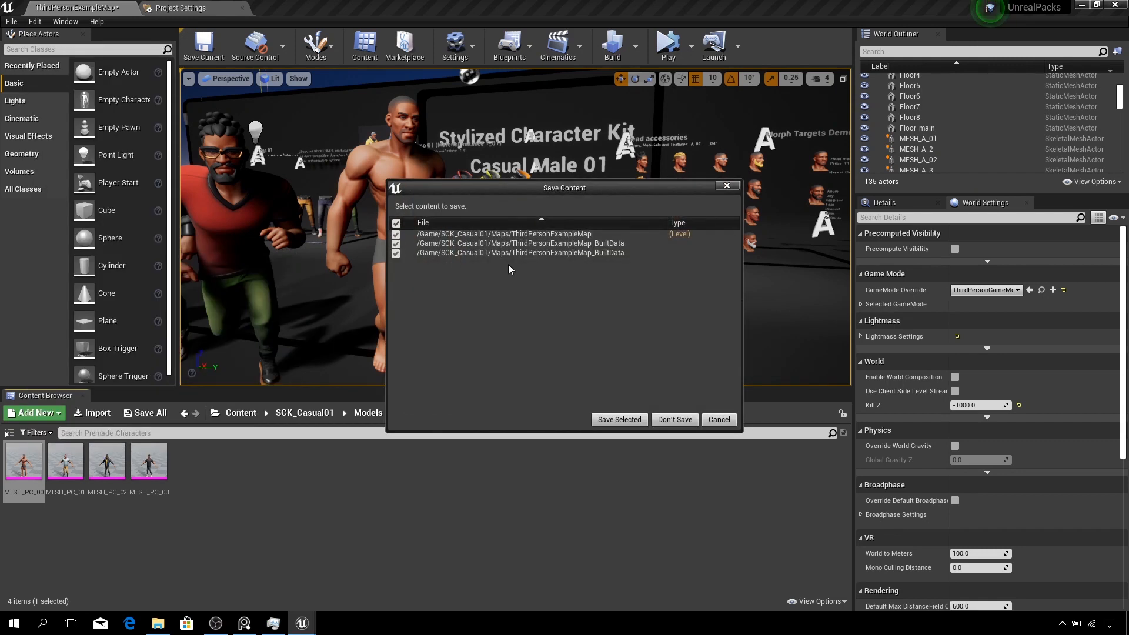
{"action": "left_click", "coordinate": [618, 420]}
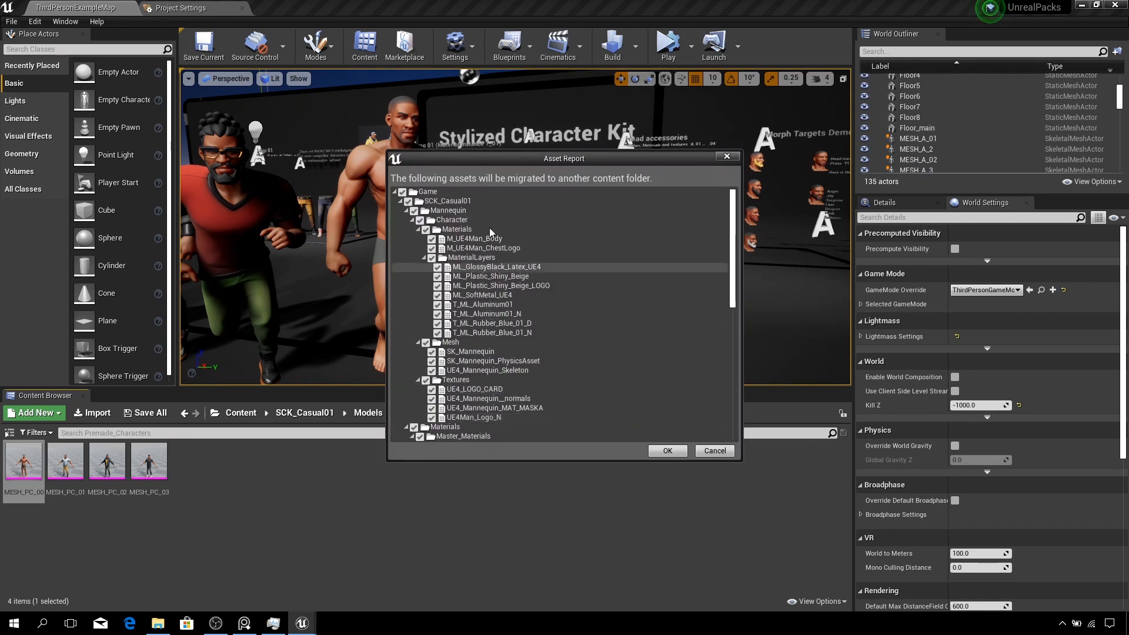
- Move and enlarge the Asset Report window and review the full list of assets to be migrated
{"action": "left_click_drag", "start_coordinate": [647, 157], "coordinate": [607, 110]}
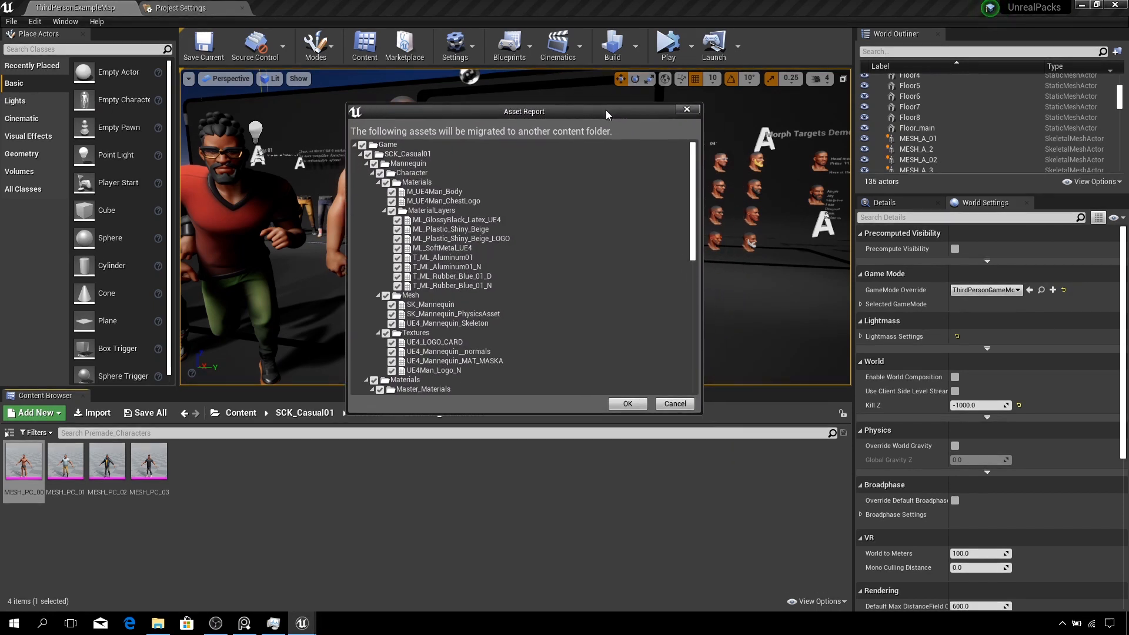
{"action": "left_click_drag", "start_coordinate": [701, 415], "coordinate": [851, 612]}
{"action": "left_click_drag", "start_coordinate": [564, 118], "coordinate": [488, 52]}
{"action": "left_click_drag", "start_coordinate": [774, 542], "coordinate": [856, 611]}
{"action": "scroll", "coordinate": [568, 362], "scroll_direction": "down", "scroll_amount": 3}
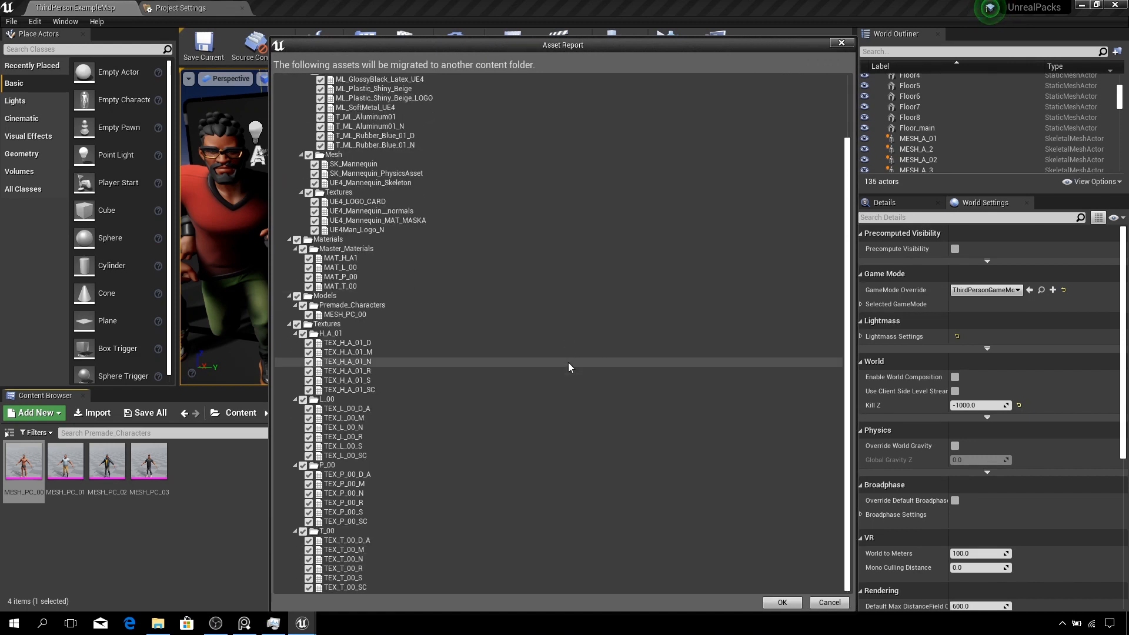
{"action": "scroll", "coordinate": [568, 365], "scroll_direction": "up", "scroll_amount": 3}
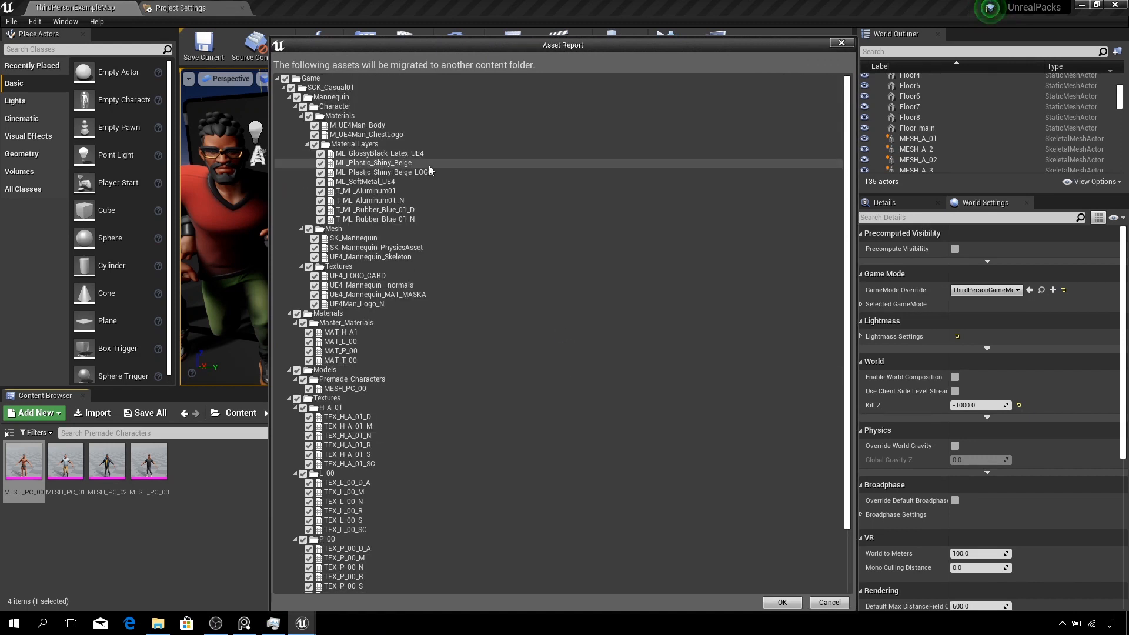
- Collapse the Mannequin, Materials and Models folders in the asset report tree
{"action": "left_click", "coordinate": [283, 88]}
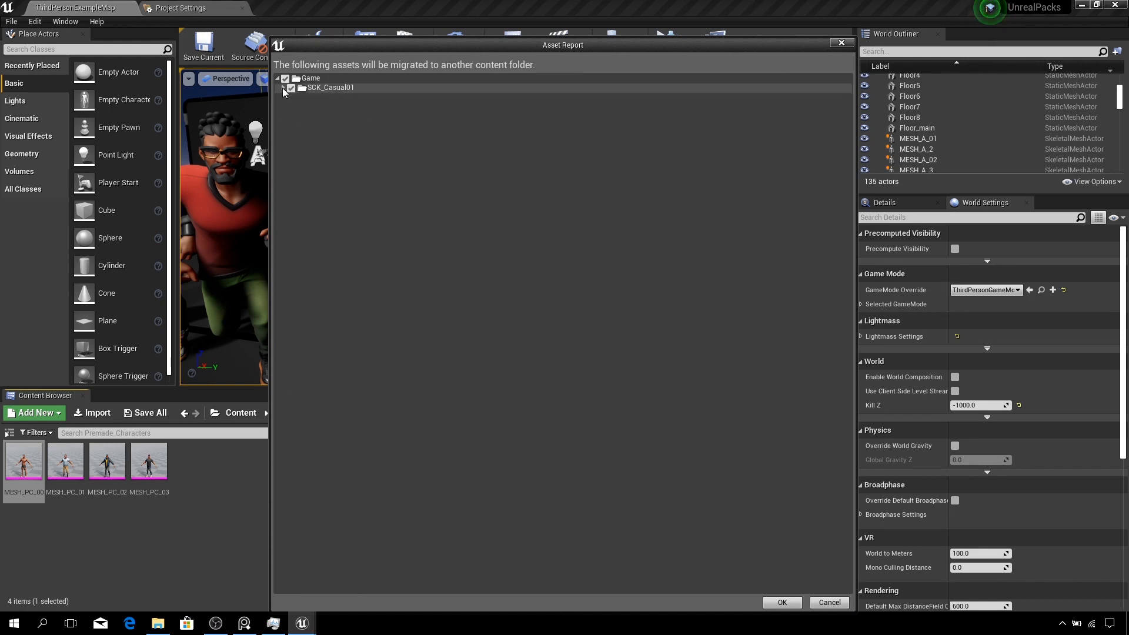
{"action": "left_click", "coordinate": [282, 87]}
{"action": "left_click", "coordinate": [289, 97]}
{"action": "left_click", "coordinate": [289, 106]}
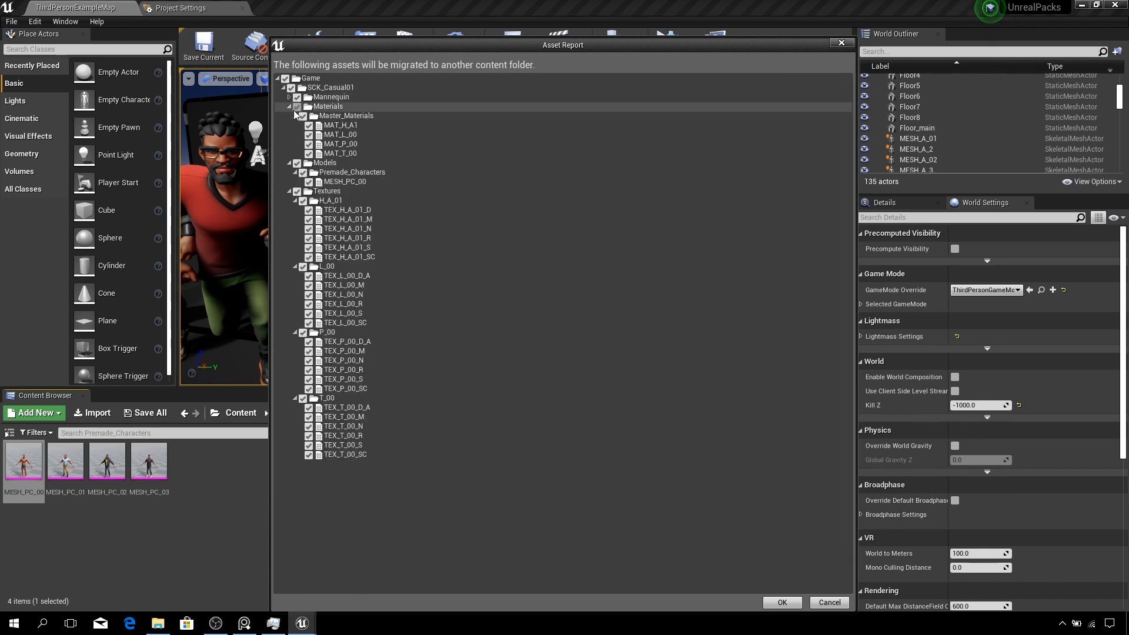
{"action": "left_click", "coordinate": [290, 116]}
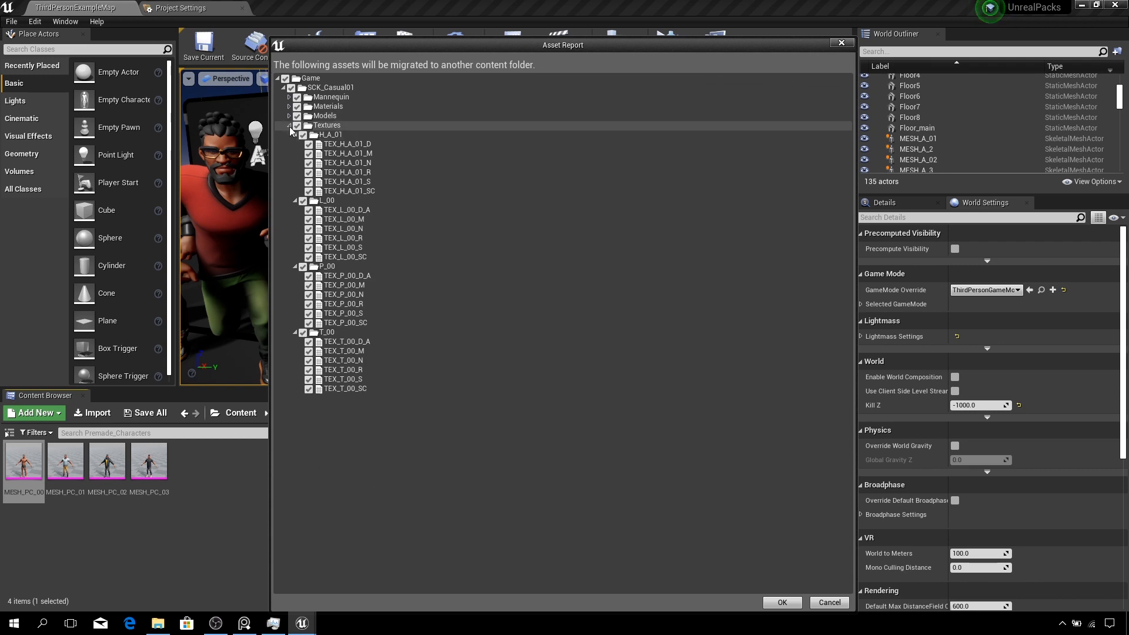
- Try to exclude the Mannequin folder from the migration by unchecking it in the asset report
{"action": "left_click", "coordinate": [289, 126]}
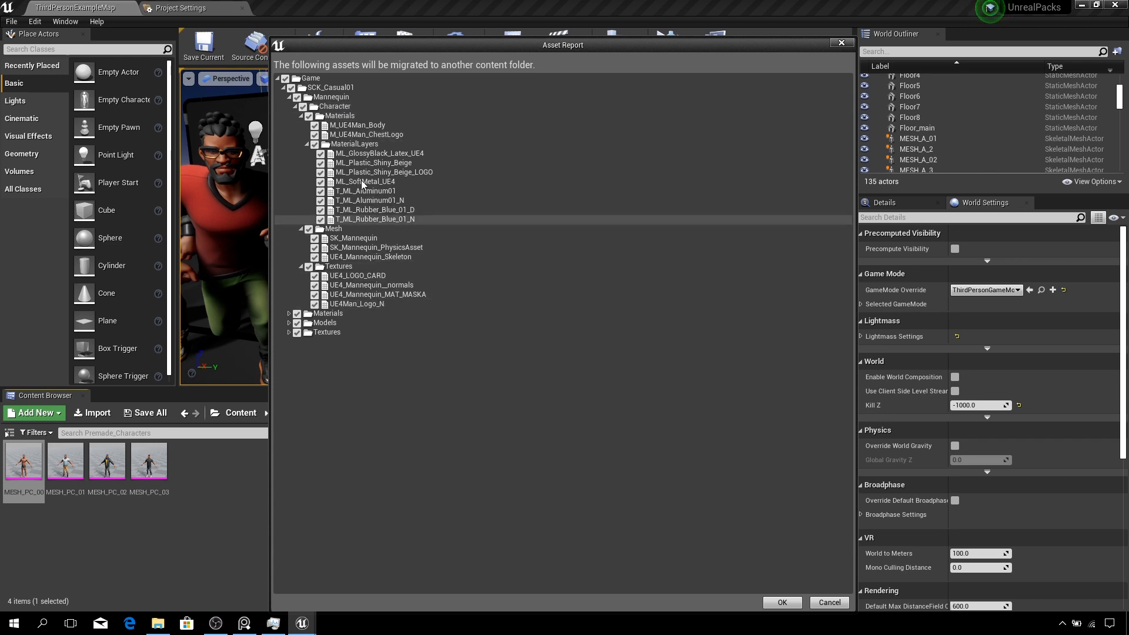
{"action": "left_click", "coordinate": [297, 98]}
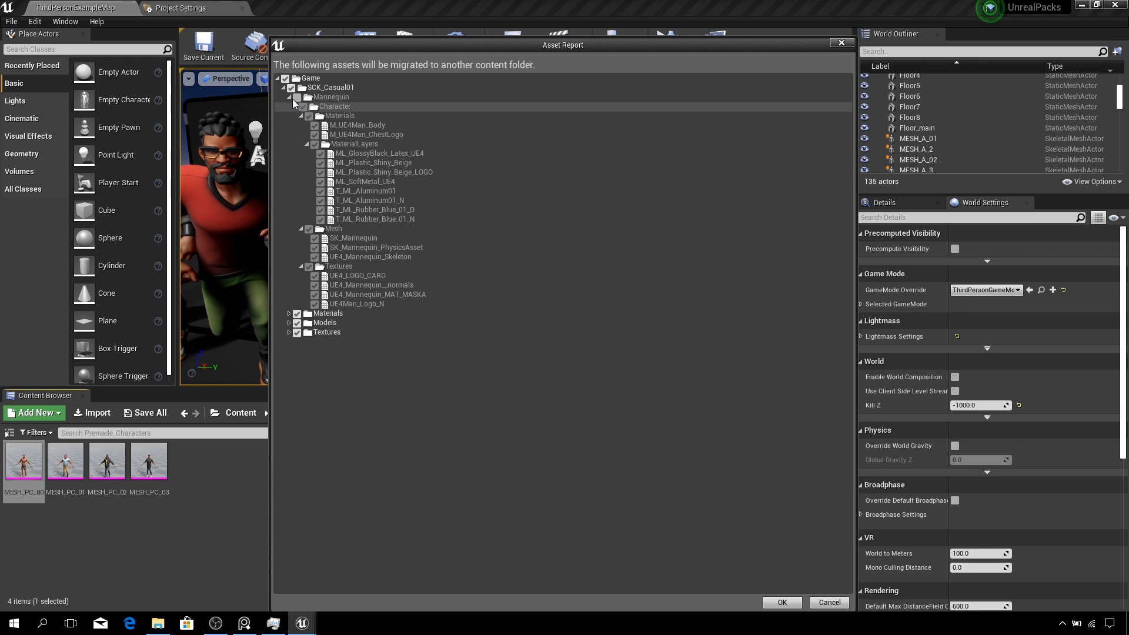
{"action": "left_click", "coordinate": [305, 109]}
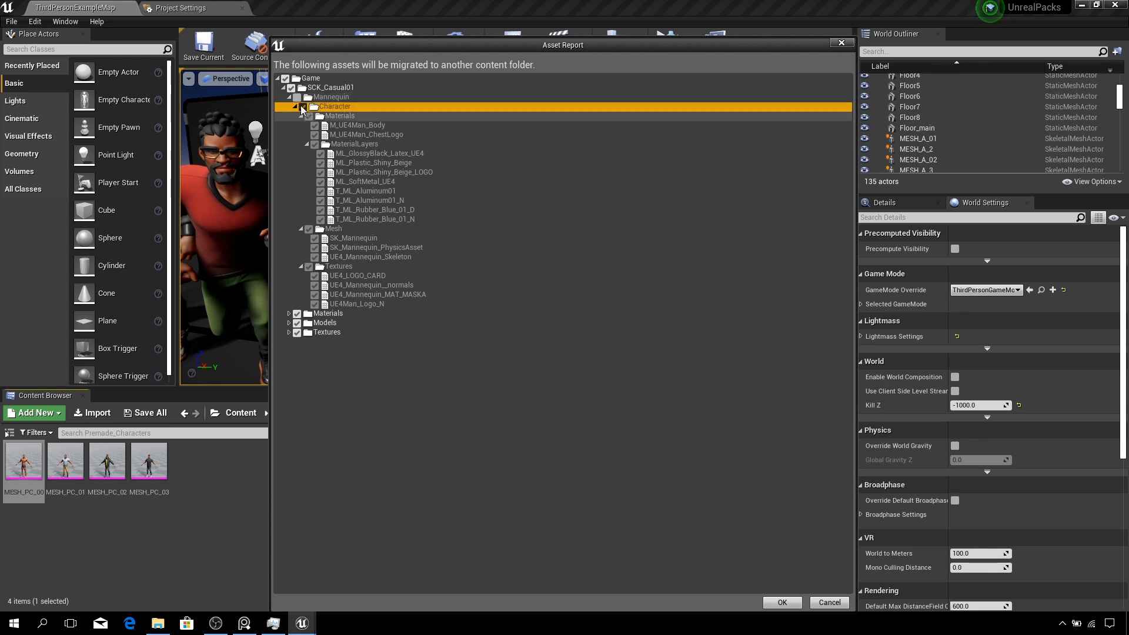
{"action": "double_click", "coordinate": [307, 99]}
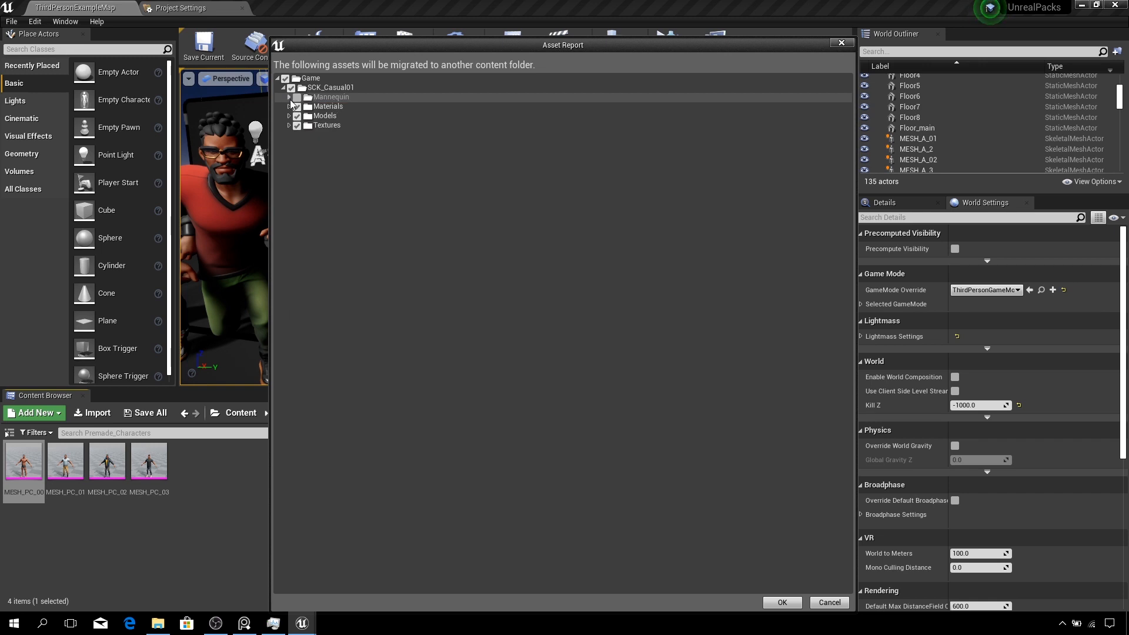
{"action": "left_click", "coordinate": [289, 99]}
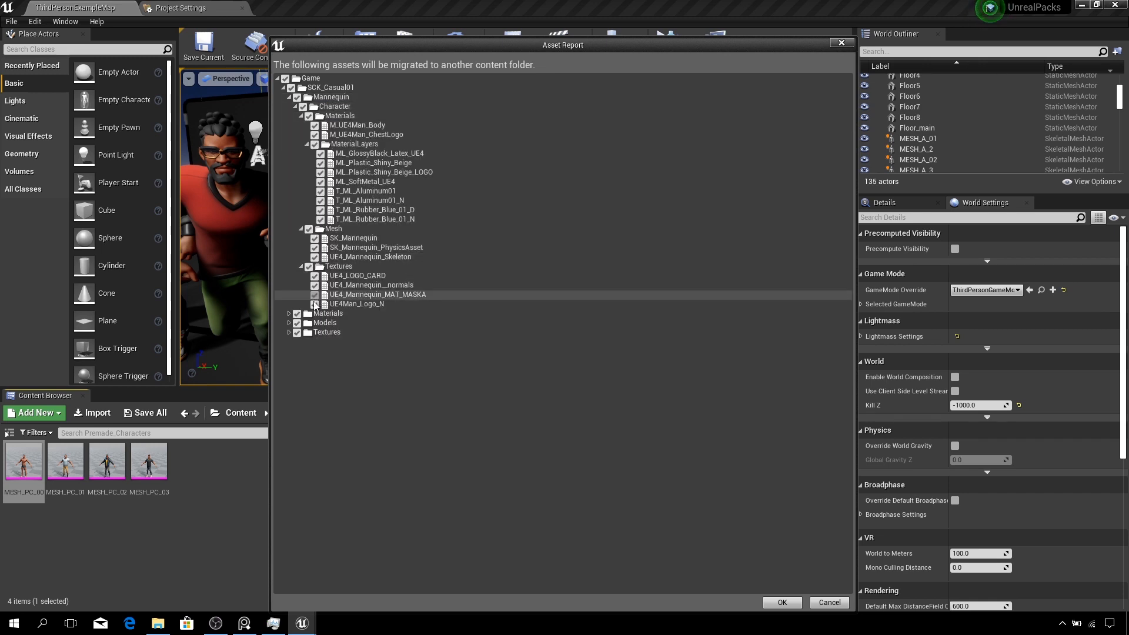
- Uncheck every asset and subfolder inside the Mannequin folder, and the Mannequin folder itself, to exclude them from migration
{"action": "left_click", "coordinate": [315, 304]}
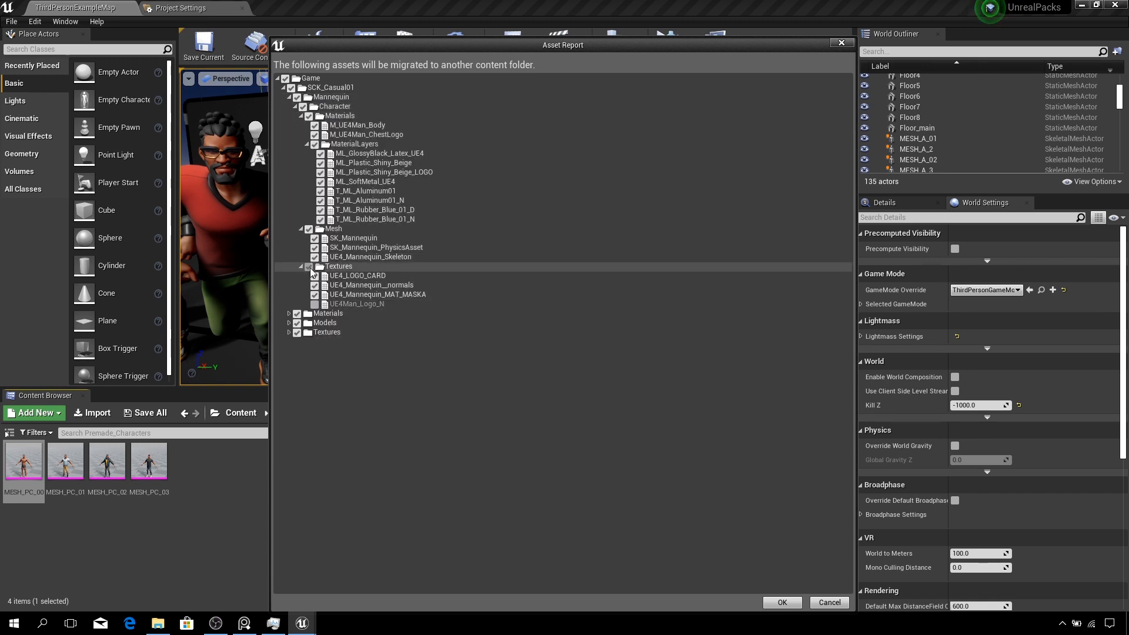
{"action": "left_click", "coordinate": [315, 294]}
{"action": "left_click", "coordinate": [315, 285]}
{"action": "left_click", "coordinate": [308, 266]}
{"action": "left_click", "coordinate": [314, 257]}
{"action": "left_click", "coordinate": [315, 248]}
{"action": "left_click", "coordinate": [315, 238]}
{"action": "left_click", "coordinate": [309, 229]}
{"action": "left_click", "coordinate": [321, 220]}
{"action": "left_click", "coordinate": [320, 210]}
{"action": "left_click", "coordinate": [321, 201]}
{"action": "left_click", "coordinate": [321, 191]}
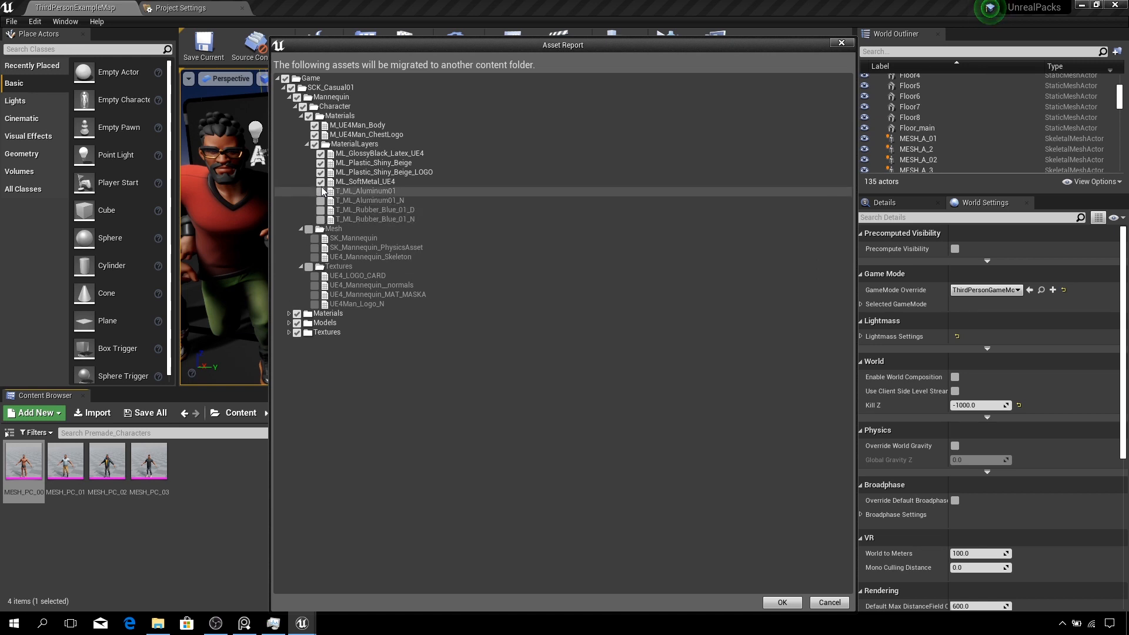
{"action": "left_click", "coordinate": [321, 182]}
{"action": "left_click", "coordinate": [321, 172]}
{"action": "left_click", "coordinate": [321, 163]}
{"action": "left_click", "coordinate": [321, 154]}
{"action": "left_click", "coordinate": [315, 144]}
{"action": "left_click", "coordinate": [315, 135]}
{"action": "left_click", "coordinate": [314, 126]}
{"action": "left_click", "coordinate": [309, 116]}
{"action": "left_click", "coordinate": [302, 107]}
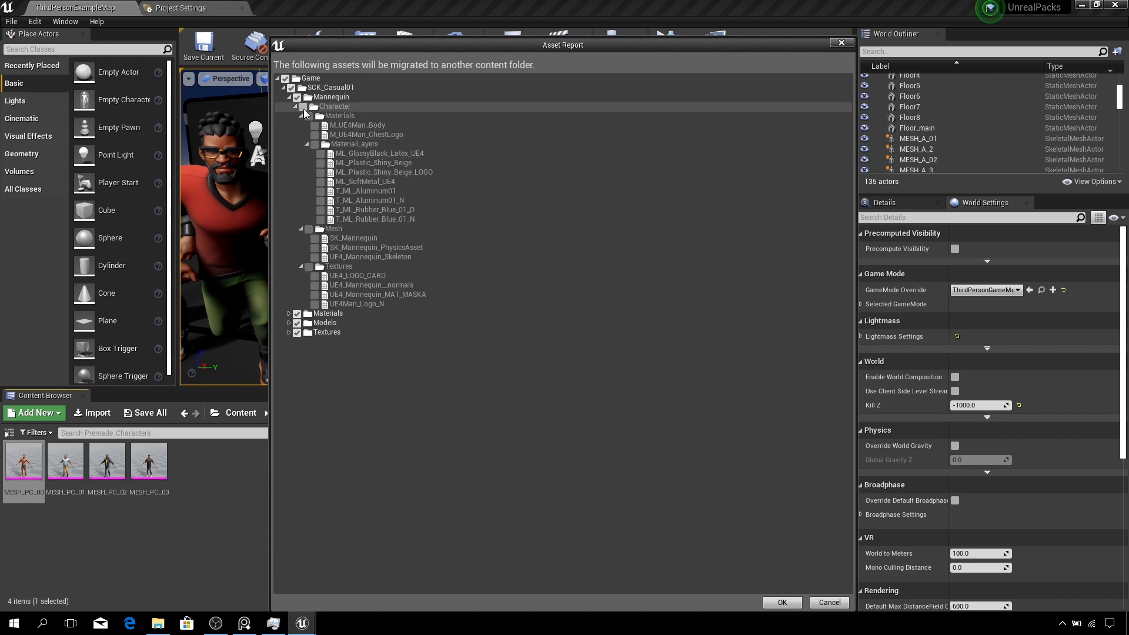
{"action": "left_click", "coordinate": [297, 97]}
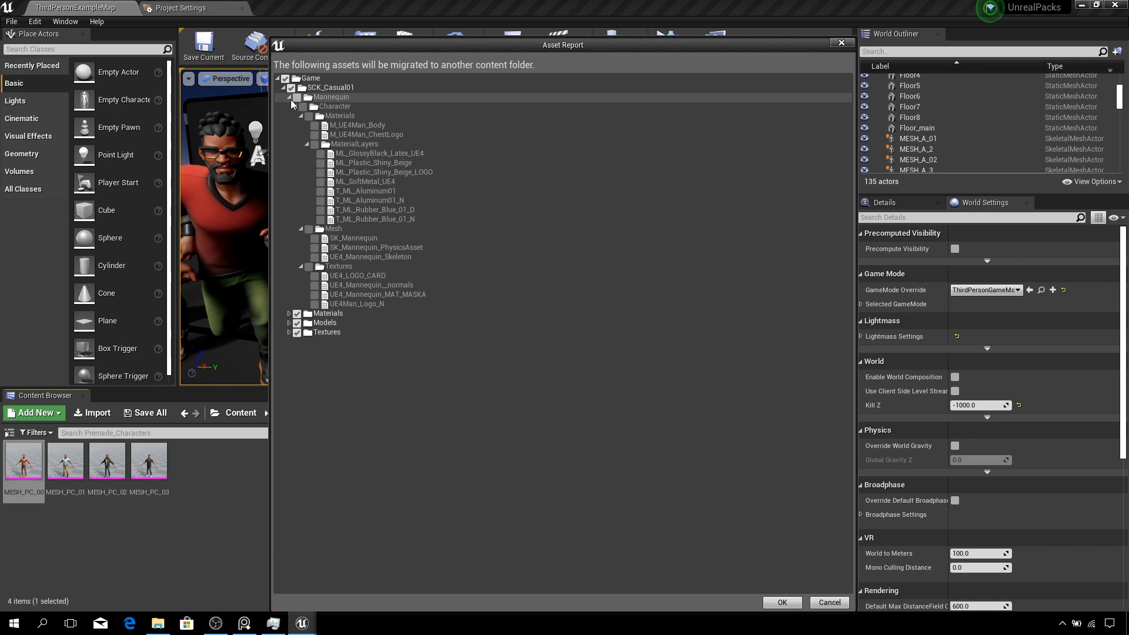
- Expand and review the Materials, Models and Textures folders still selected for migration in the asset report
{"action": "left_click", "coordinate": [289, 97]}
{"action": "left_click", "coordinate": [289, 107]}
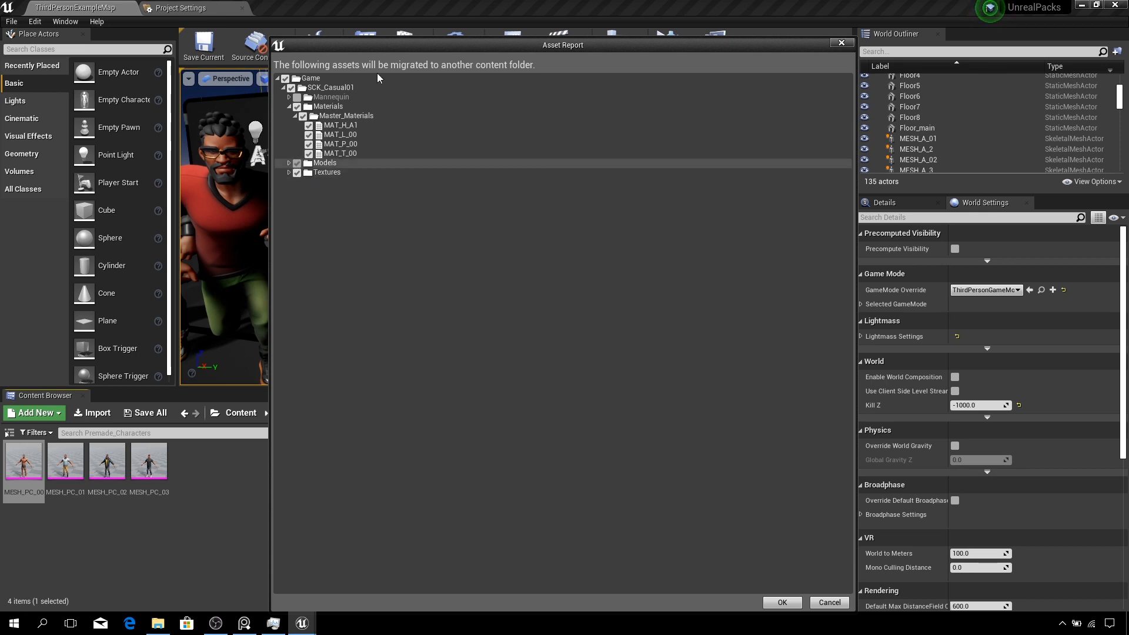
{"action": "left_click_drag", "start_coordinate": [388, 50], "coordinate": [617, 74]}
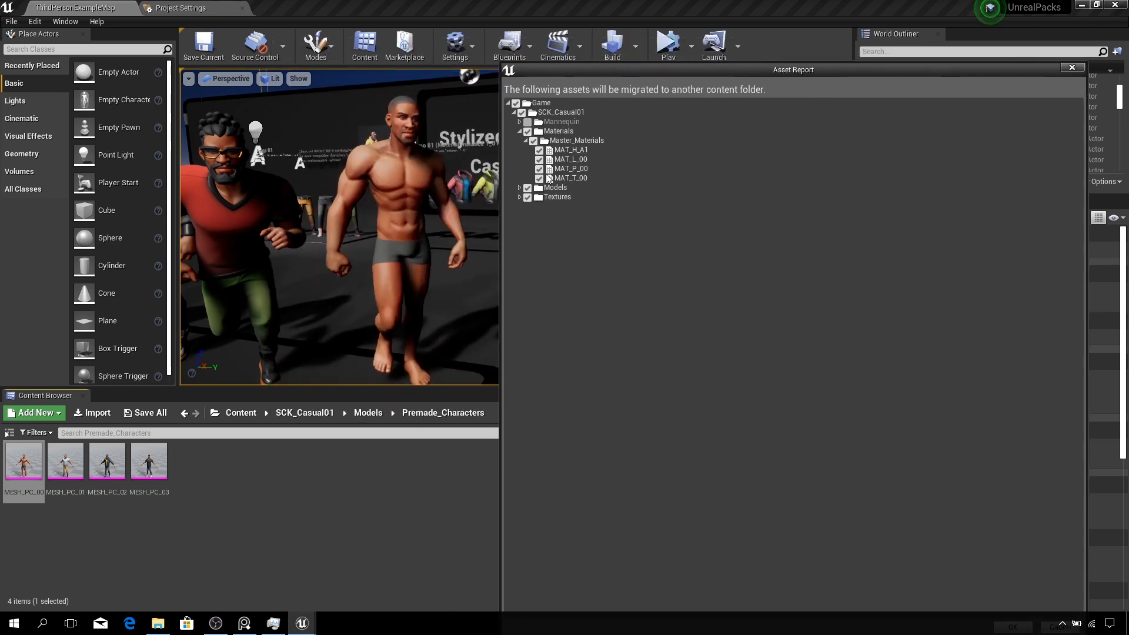
{"action": "left_click", "coordinate": [519, 188]}
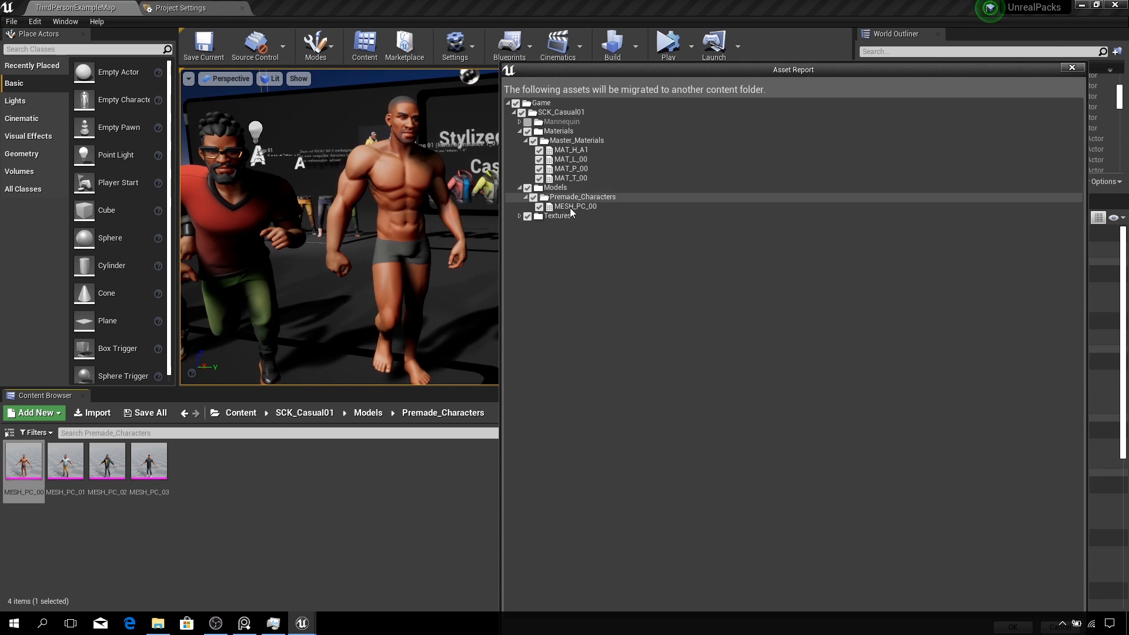
{"action": "left_click", "coordinate": [519, 217]}
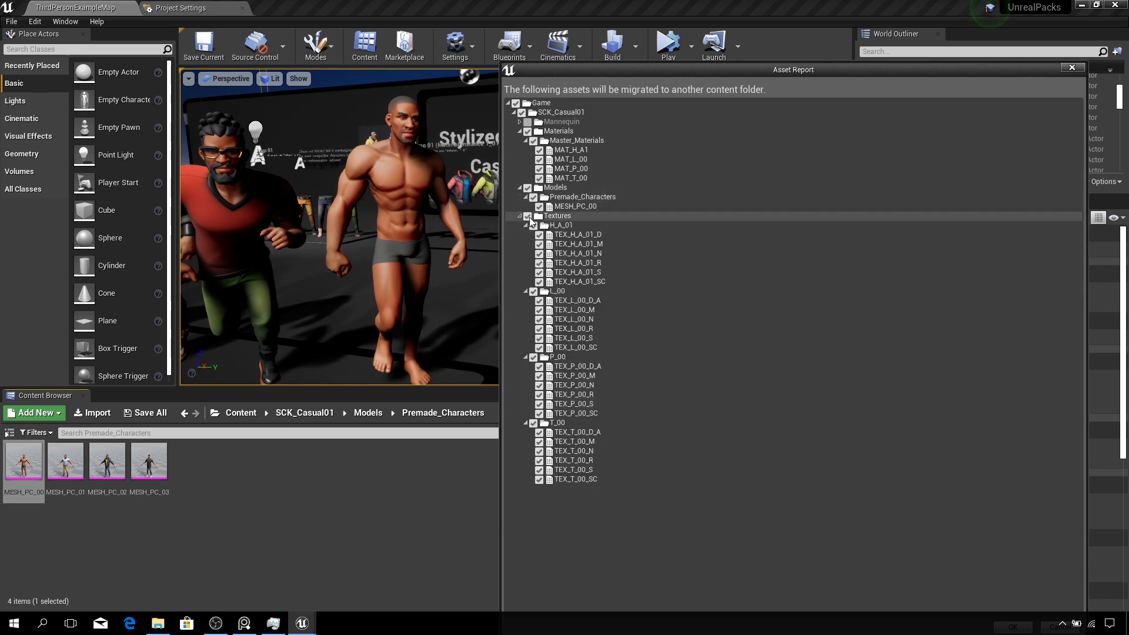
{"action": "left_click", "coordinate": [519, 131]}
{"action": "left_click", "coordinate": [520, 141]}
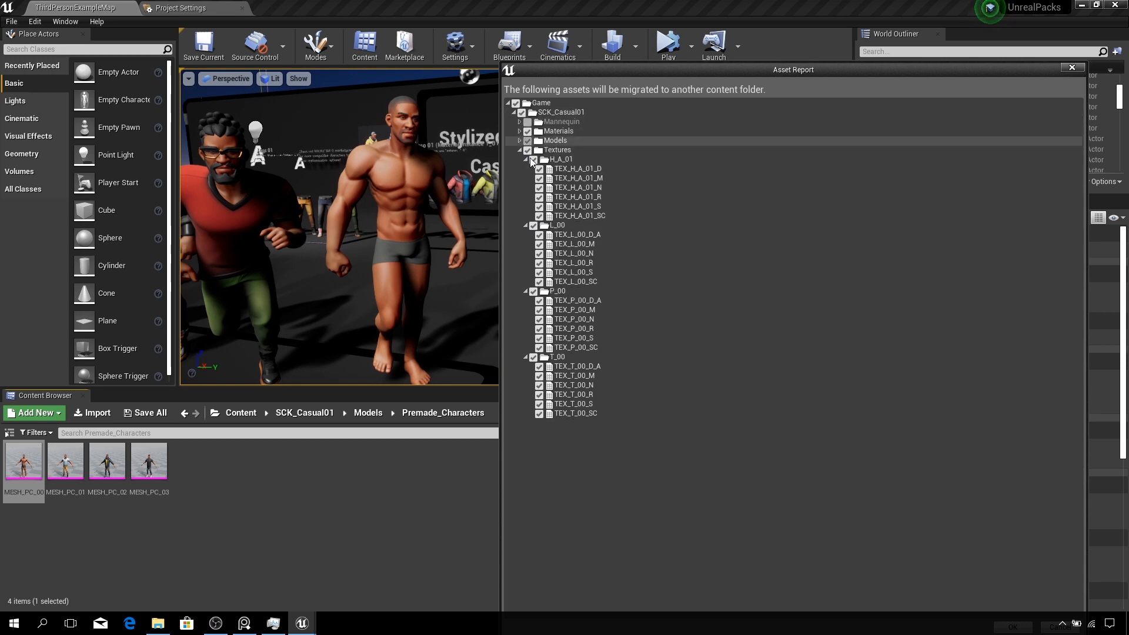
{"action": "left_click", "coordinate": [520, 150]}
{"action": "left_click_drag", "start_coordinate": [684, 70], "coordinate": [456, 13]}
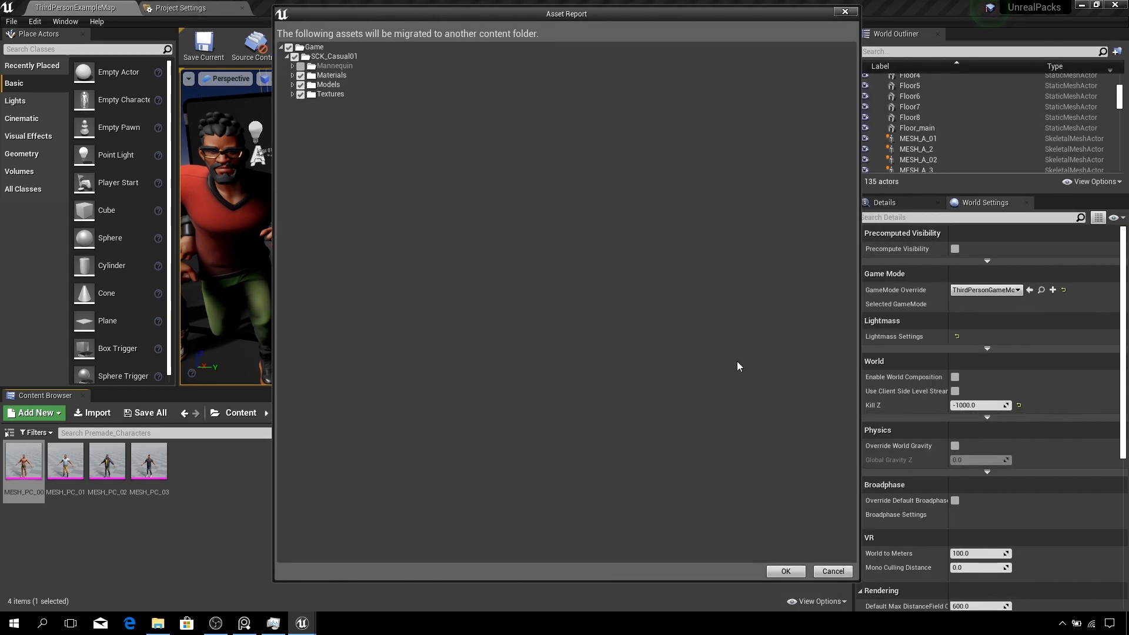
- Confirm the asset report and choose the Azimotion project's Content folder as the migration destination
{"action": "left_click", "coordinate": [785, 571]}
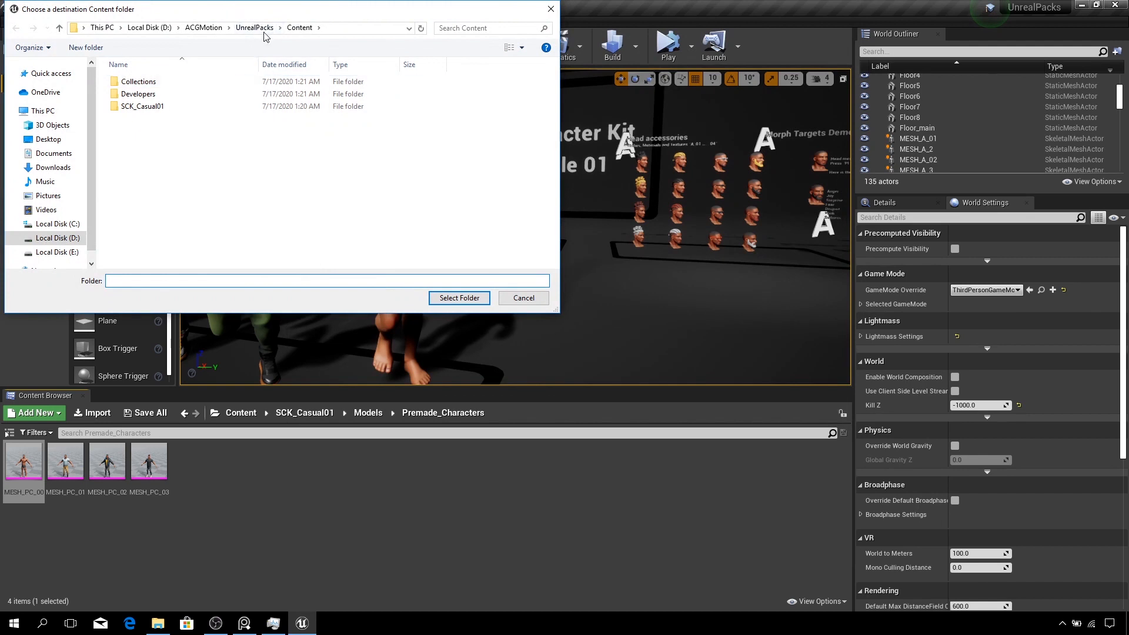
{"action": "left_click", "coordinate": [203, 28]}
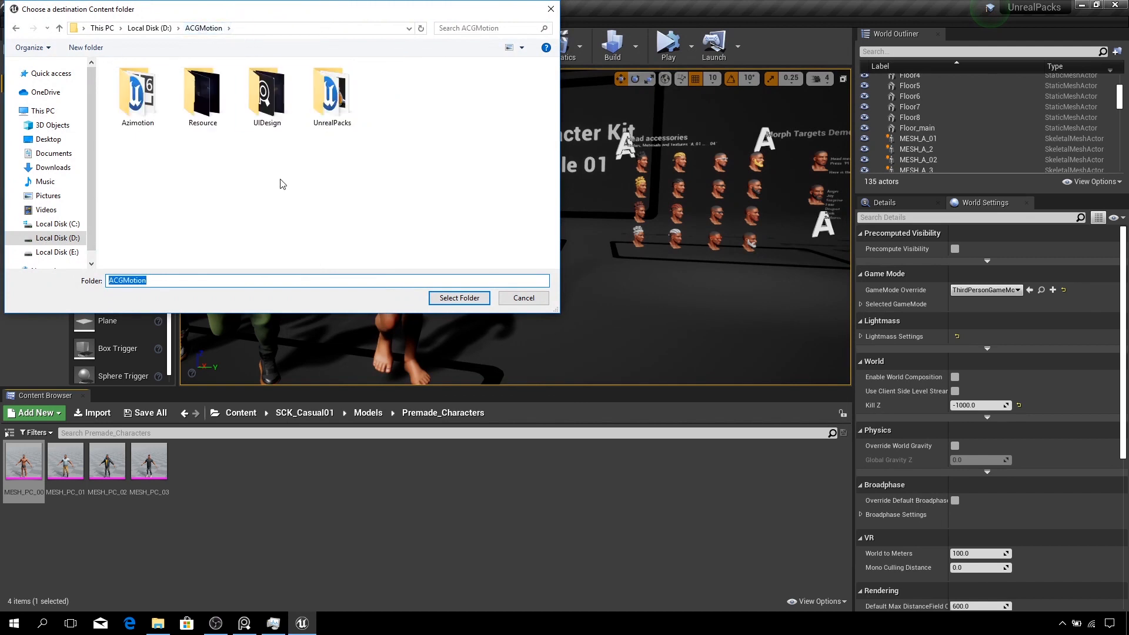
{"action": "left_click_drag", "start_coordinate": [329, 10], "coordinate": [417, 41]}
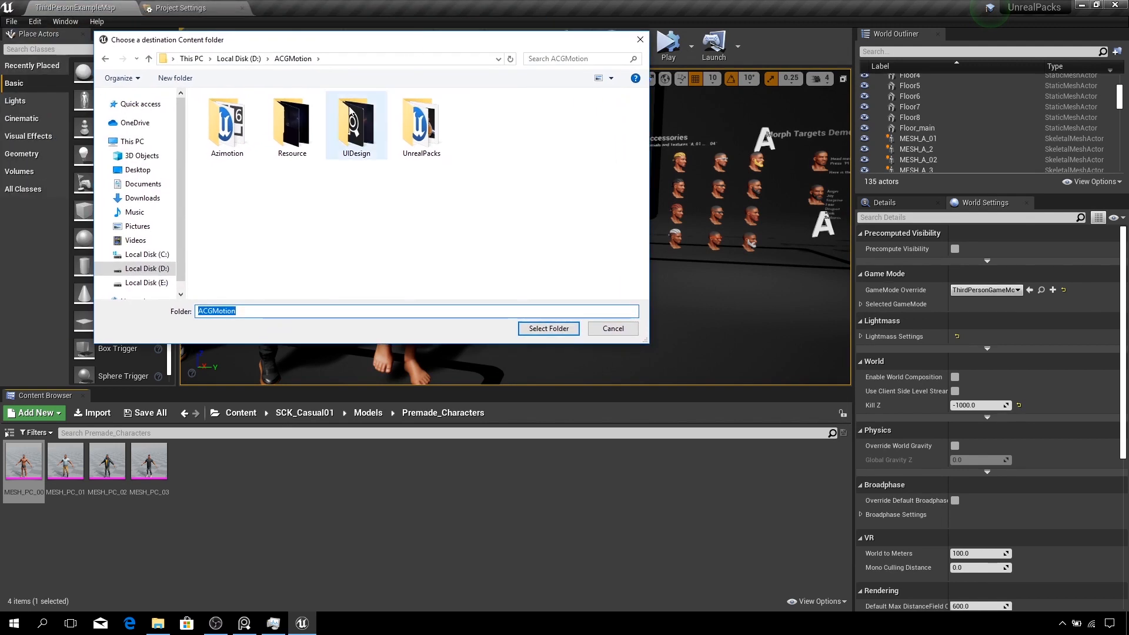
{"action": "double_click", "coordinate": [231, 135]}
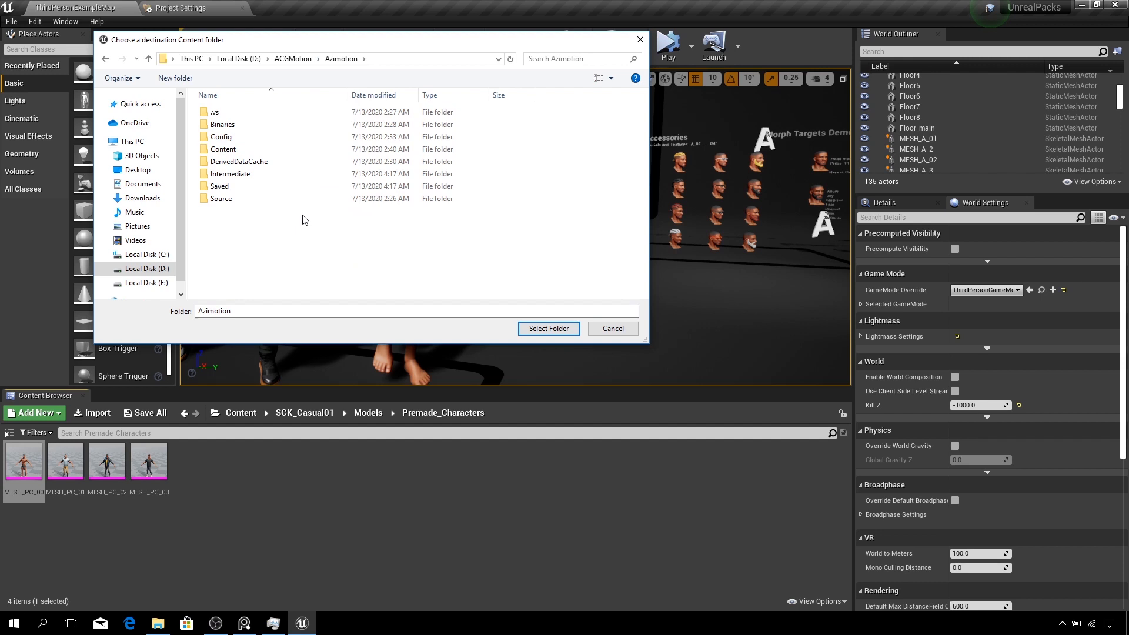
{"action": "left_click", "coordinate": [224, 152]}
{"action": "double_click", "coordinate": [224, 152]}
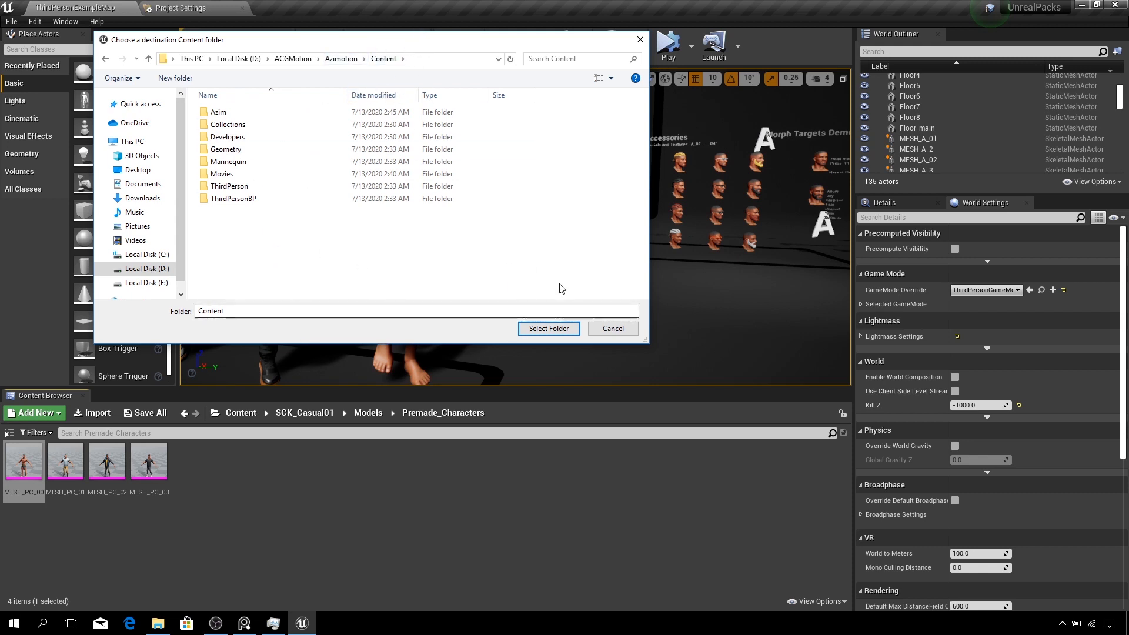
{"action": "left_click", "coordinate": [550, 330]}
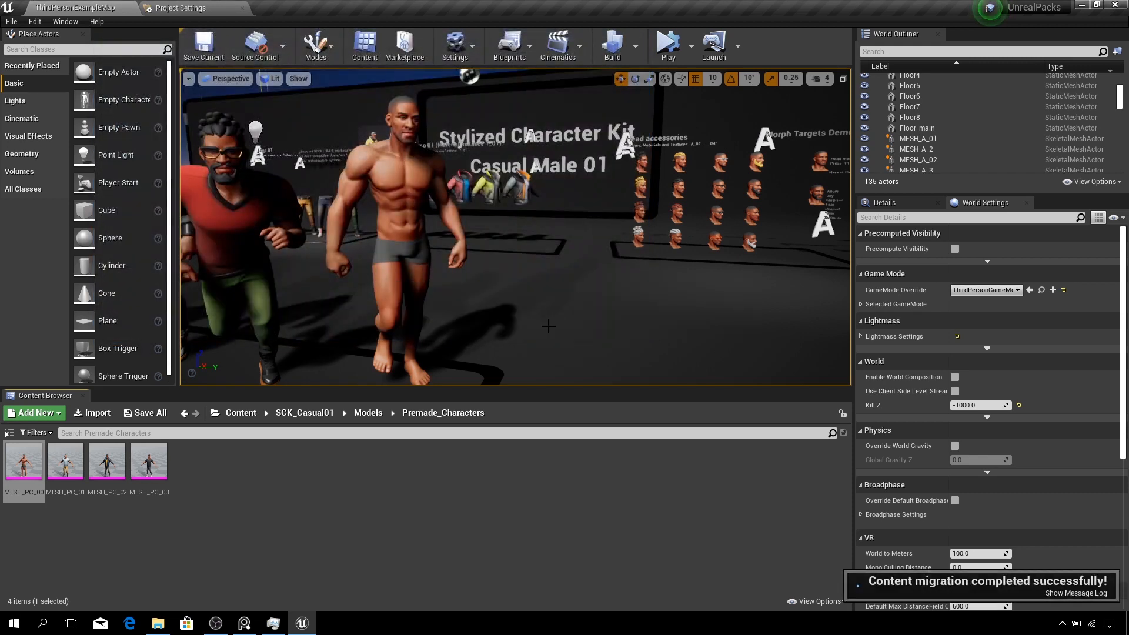
- Open the message log to review the list of migrated assets, then close it
{"action": "left_click", "coordinate": [1076, 593]}
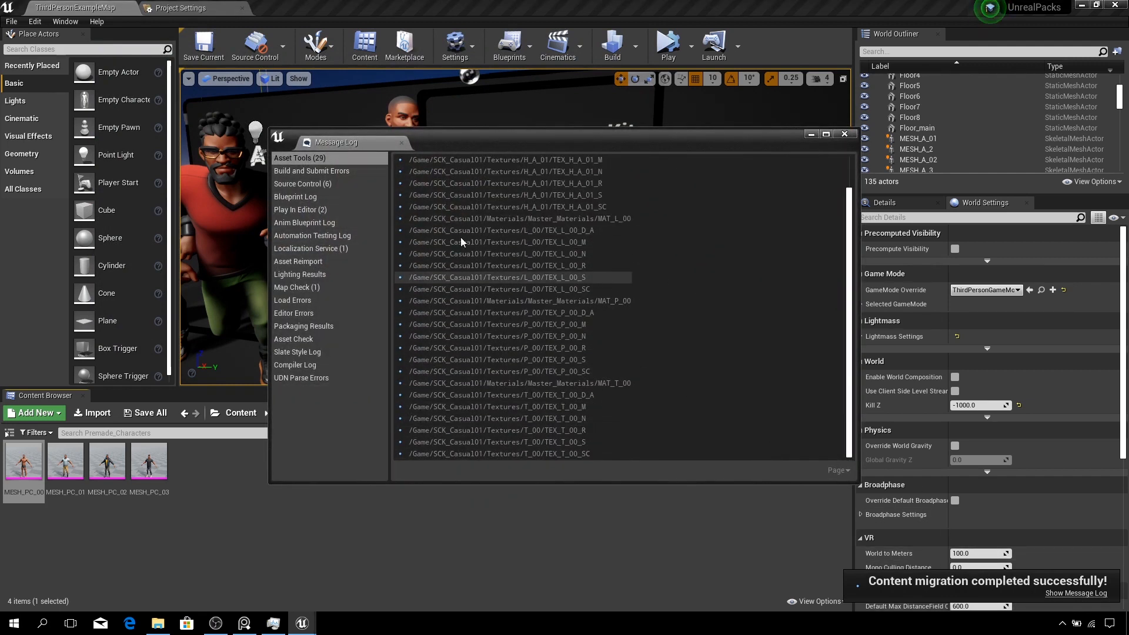
{"action": "scroll", "coordinate": [624, 300], "scroll_direction": "down", "scroll_amount": 1}
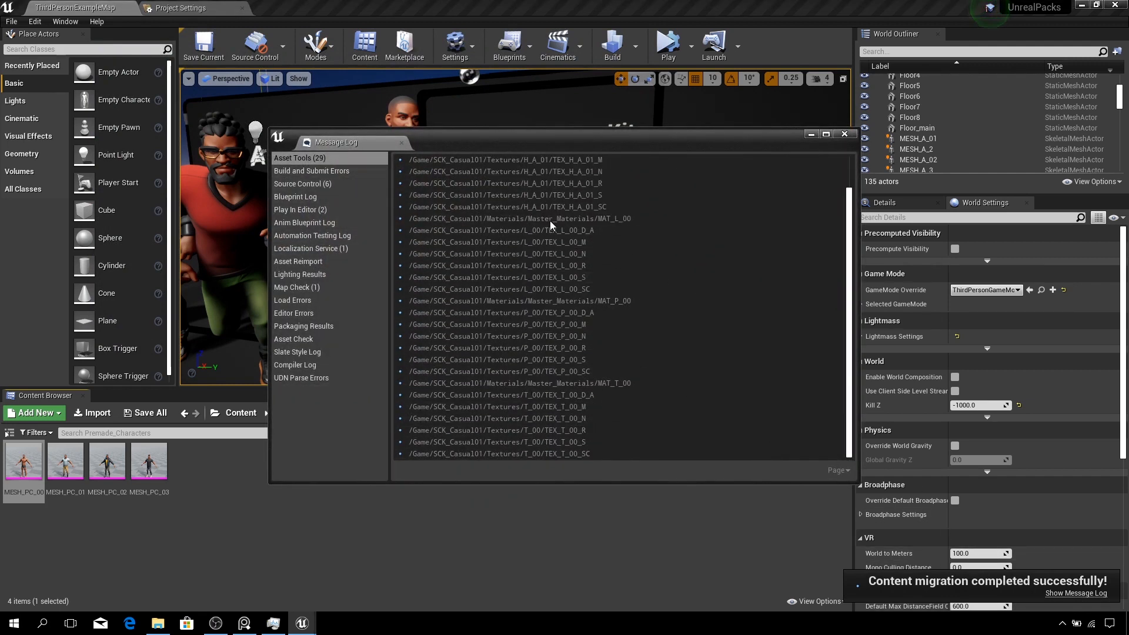
{"action": "left_click", "coordinate": [845, 134]}
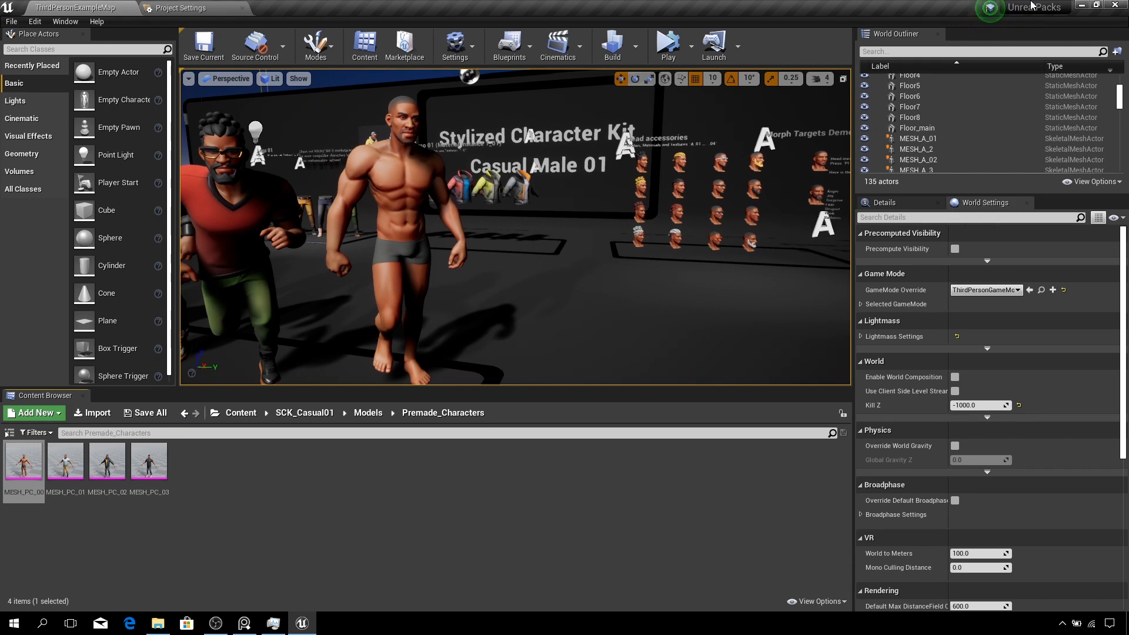
- Close the UnrealPacks editor and open the Azimotion project file from its folder in File Explorer
{"action": "left_click", "coordinate": [1116, 5]}
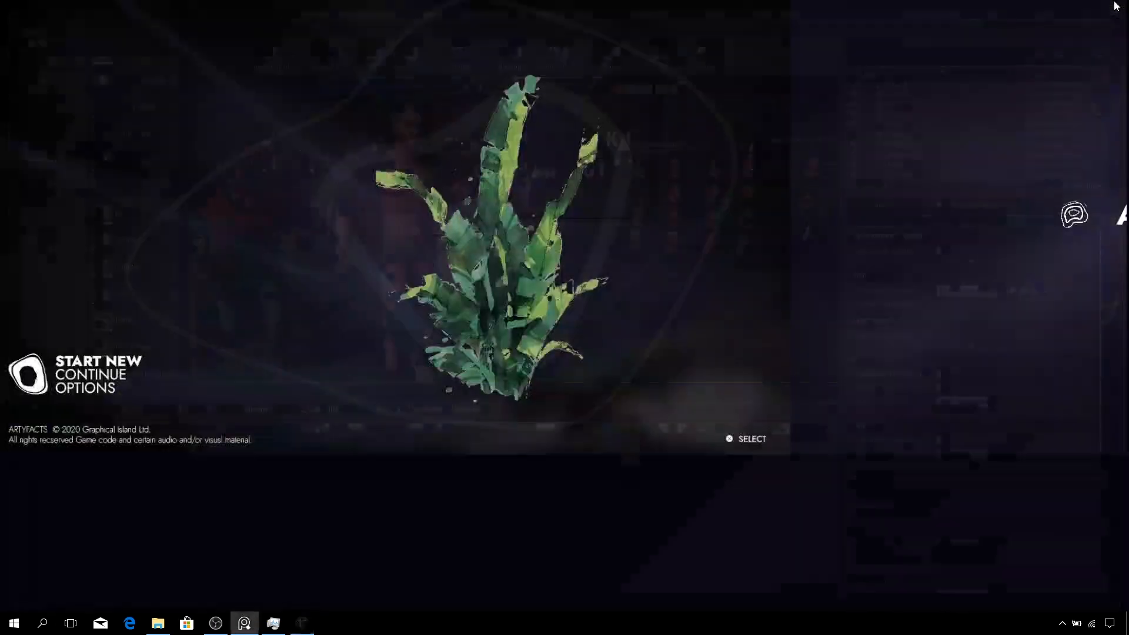
{"action": "left_click", "coordinate": [158, 624]}
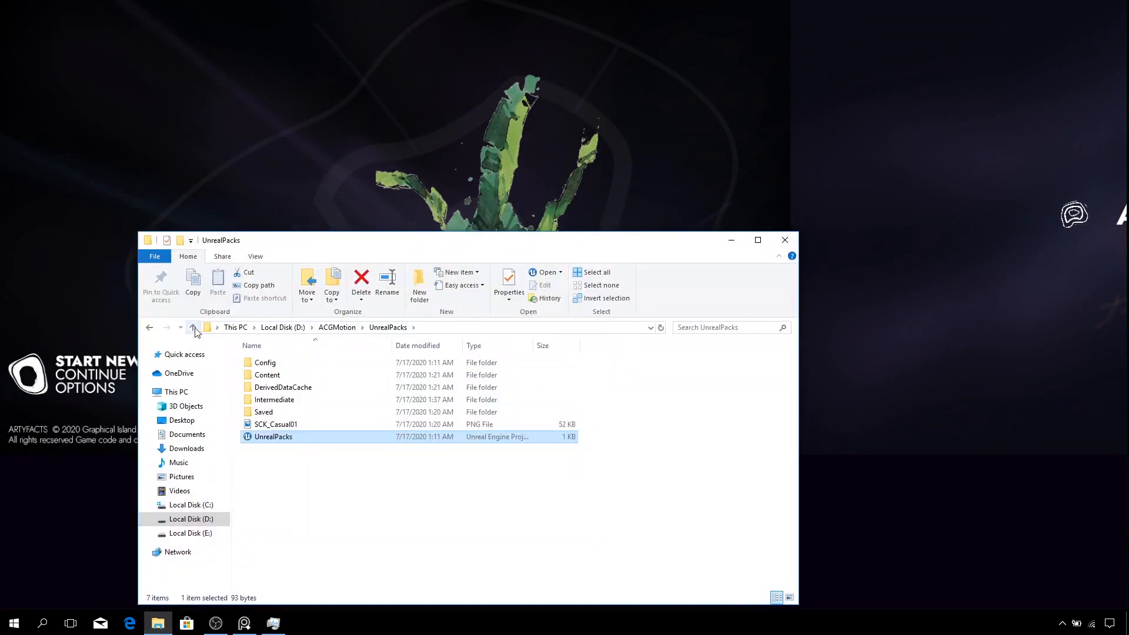
{"action": "left_click", "coordinate": [193, 328]}
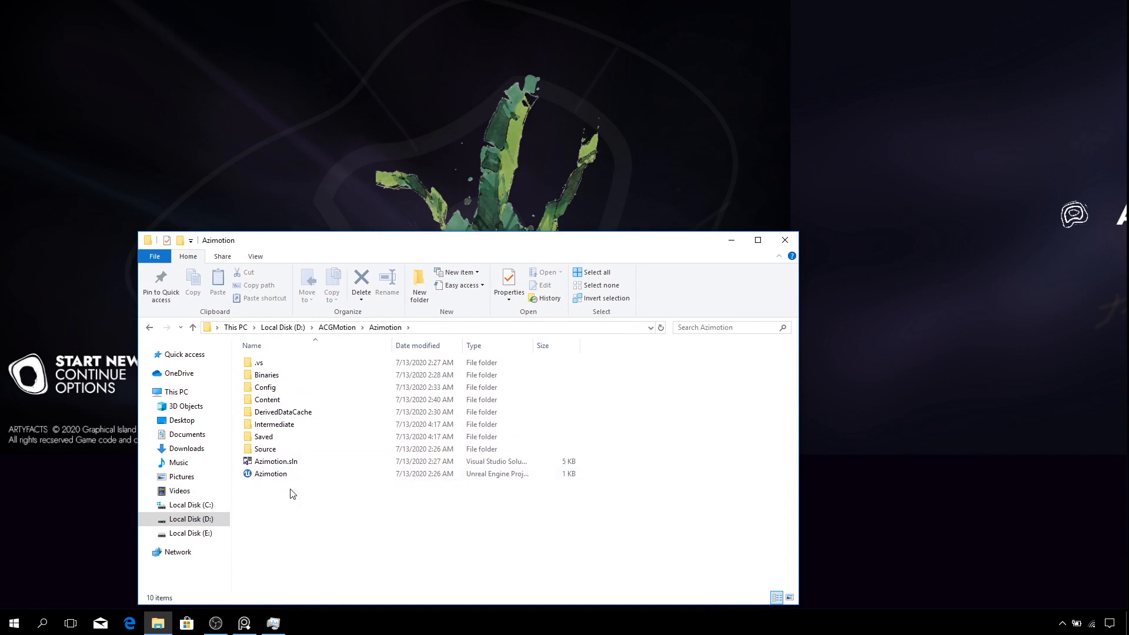
{"action": "double_click", "coordinate": [279, 476]}
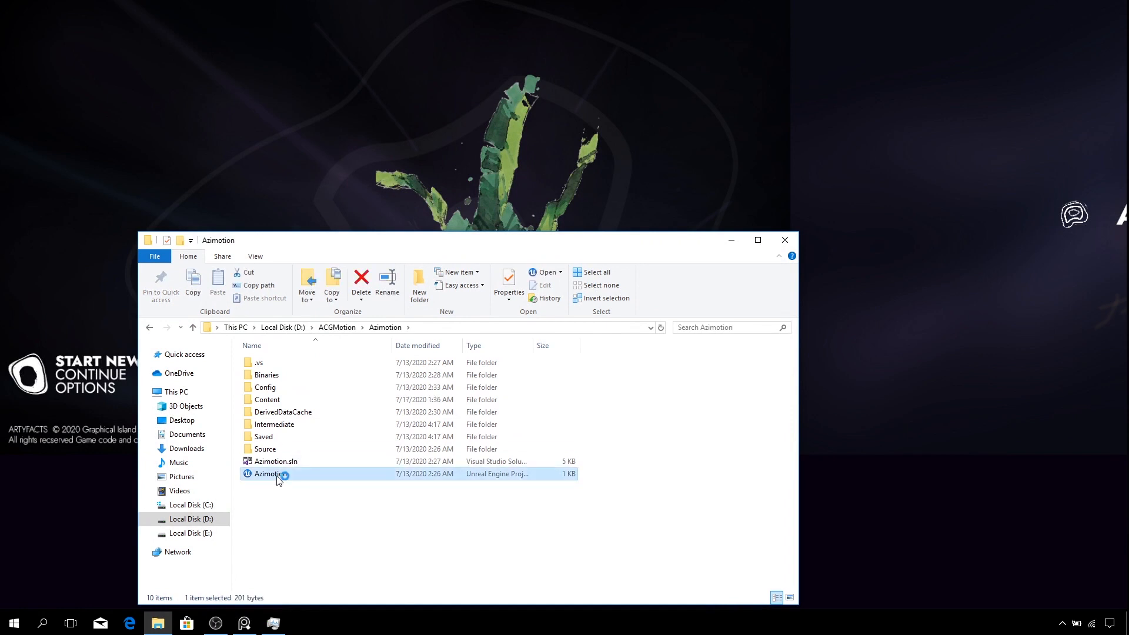
{"action": "left_click", "coordinate": [729, 241]}
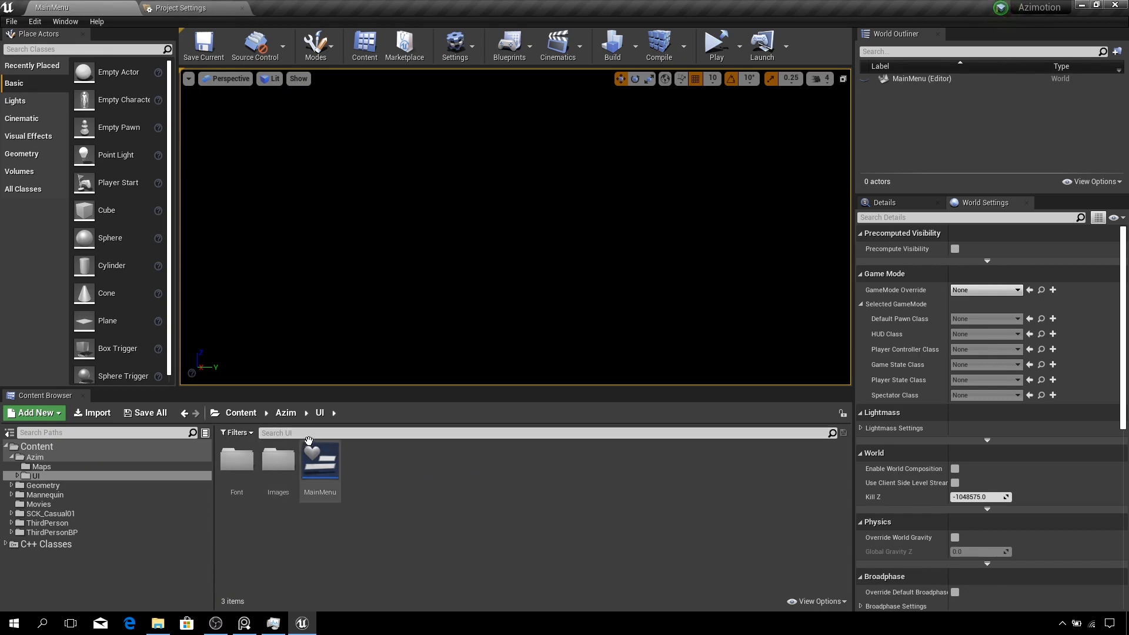
- Browse the migrated SCK_Casual01 folders in the Content Browser down to Models > Premade_Characters to find MESH_PC_00
{"action": "left_click", "coordinate": [235, 414]}
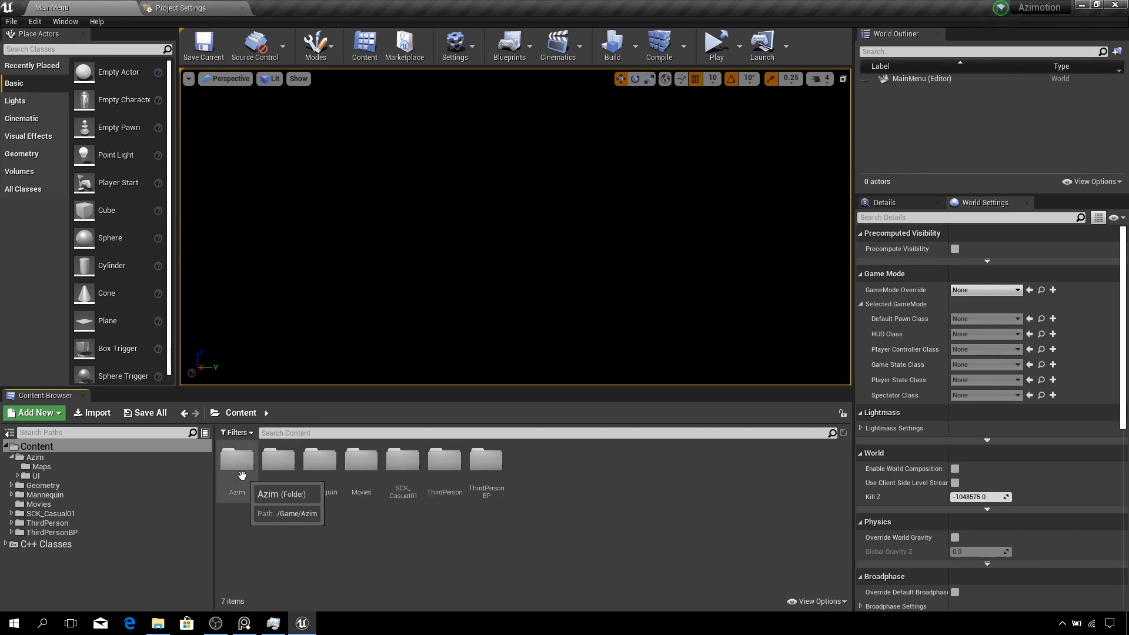
{"action": "double_click", "coordinate": [405, 496]}
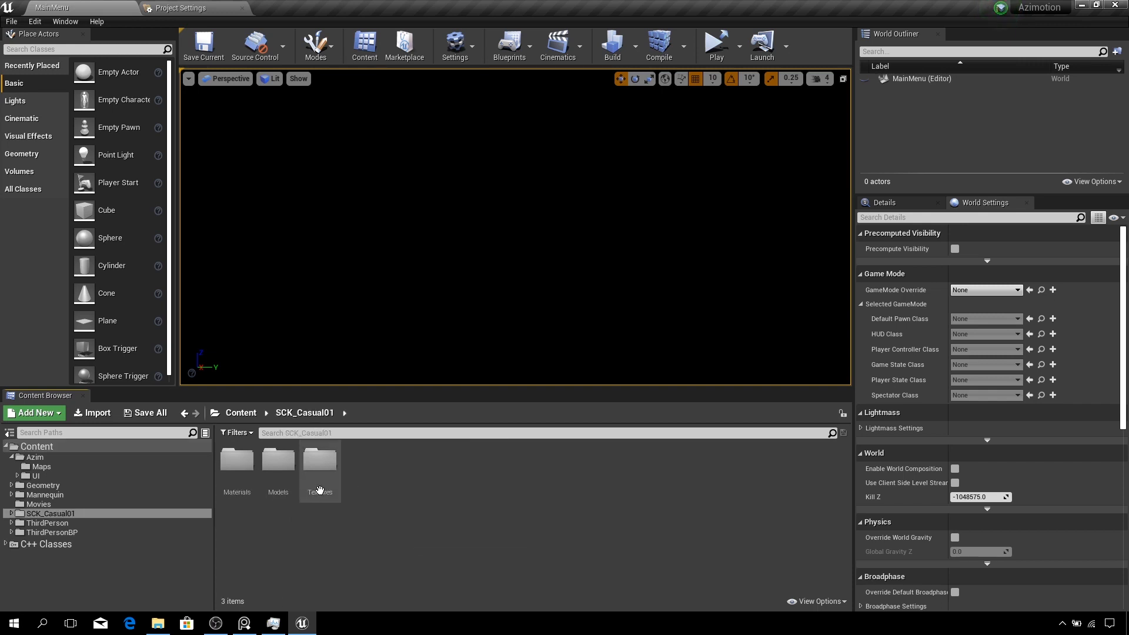
{"action": "double_click", "coordinate": [241, 463]}
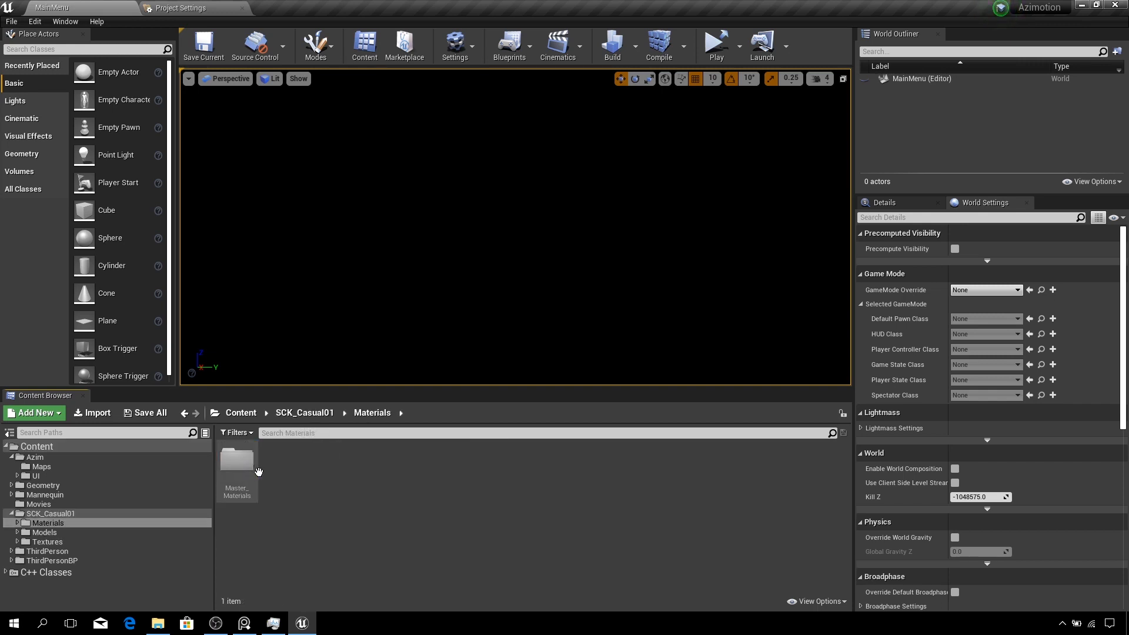
{"action": "left_click", "coordinate": [305, 413]}
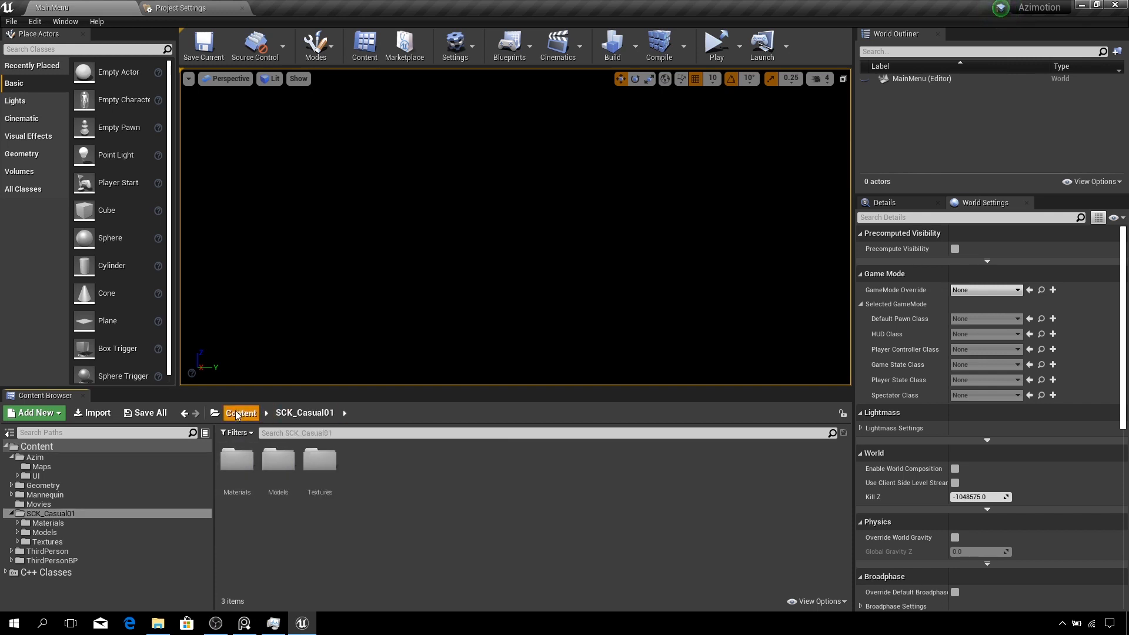
{"action": "left_click", "coordinate": [242, 413]}
{"action": "double_click", "coordinate": [404, 477]}
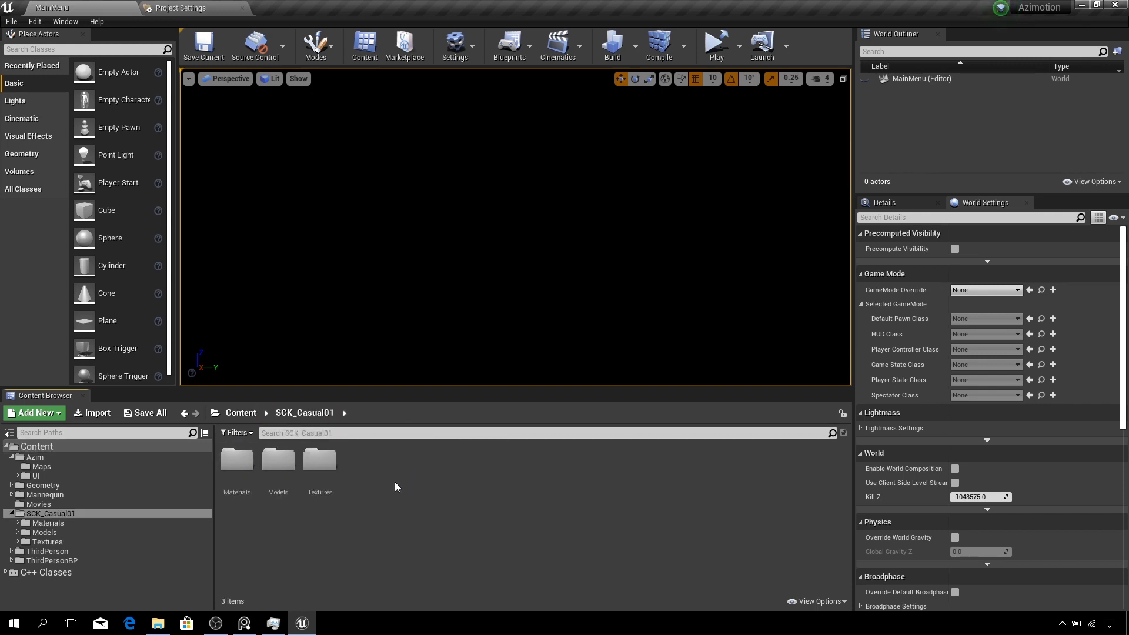
{"action": "double_click", "coordinate": [278, 460]}
{"action": "left_click", "coordinate": [247, 468]}
{"action": "double_click", "coordinate": [247, 468]}
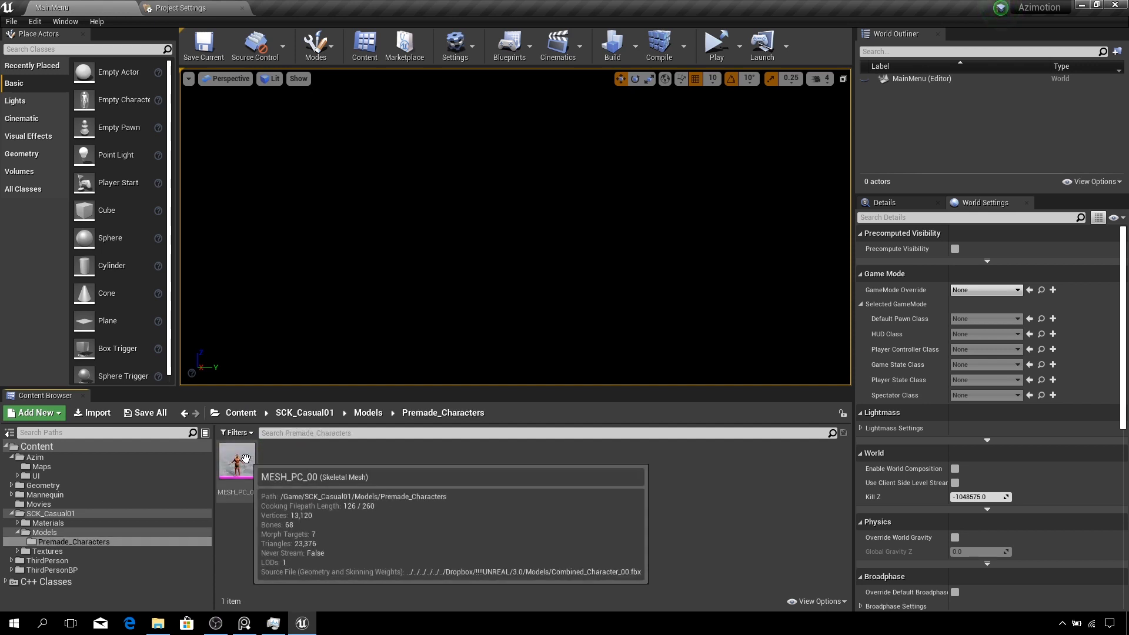
- Open MESH_PC_00, decline creating a new skeleton, and assign it the UE4_Mannequin_Skeleton after reviewing the bone mapping
{"action": "double_click", "coordinate": [246, 458]}
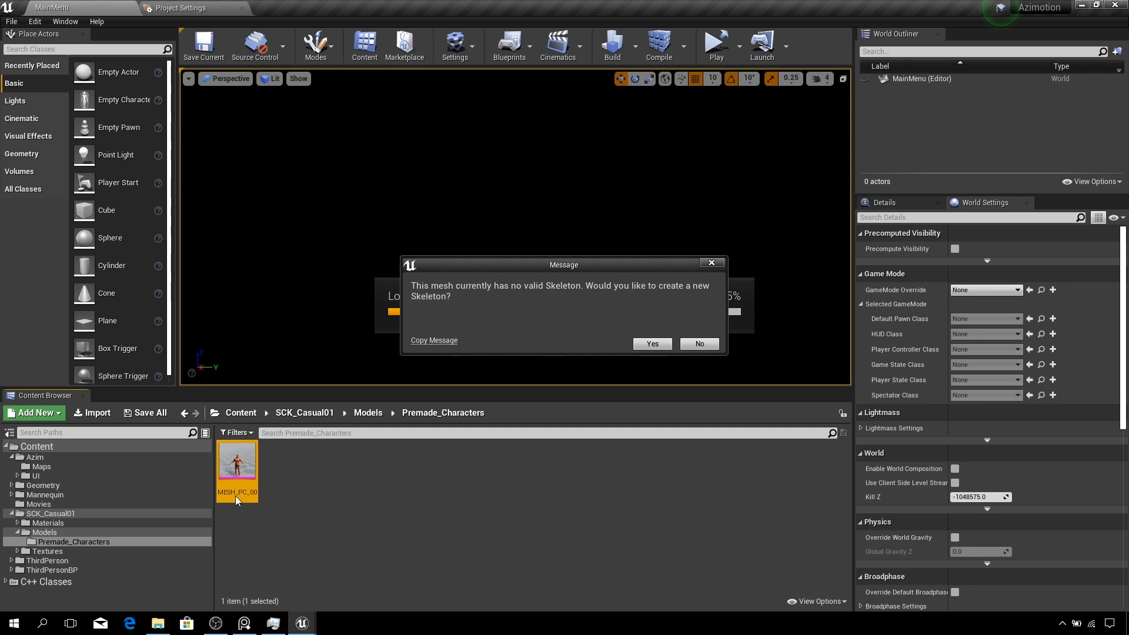
{"action": "left_click", "coordinate": [702, 346]}
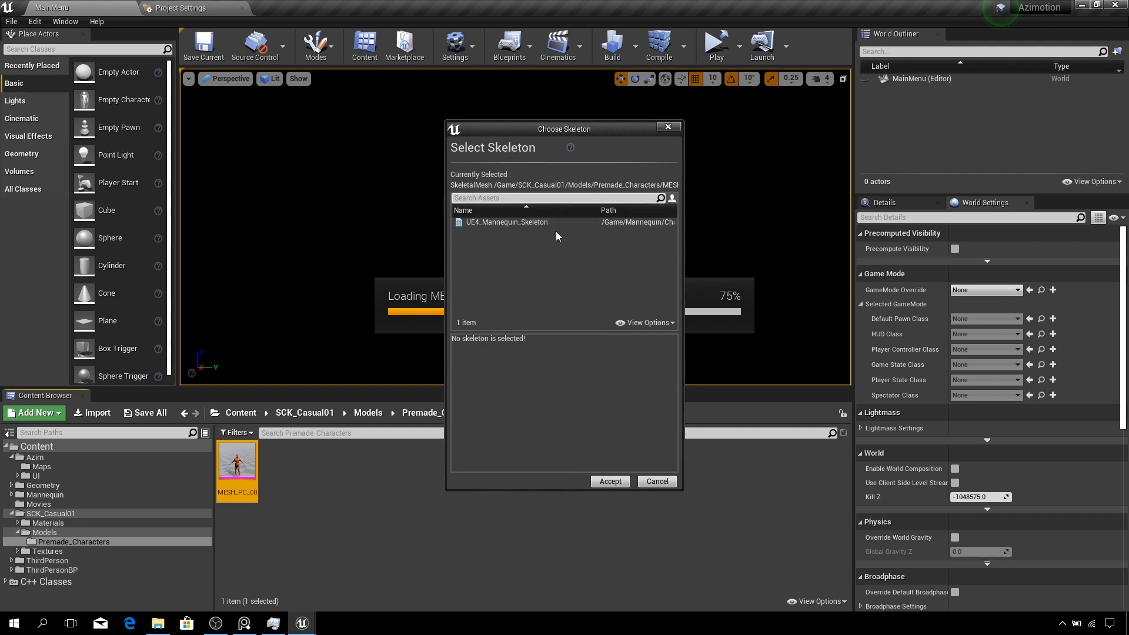
{"action": "left_click", "coordinate": [507, 223]}
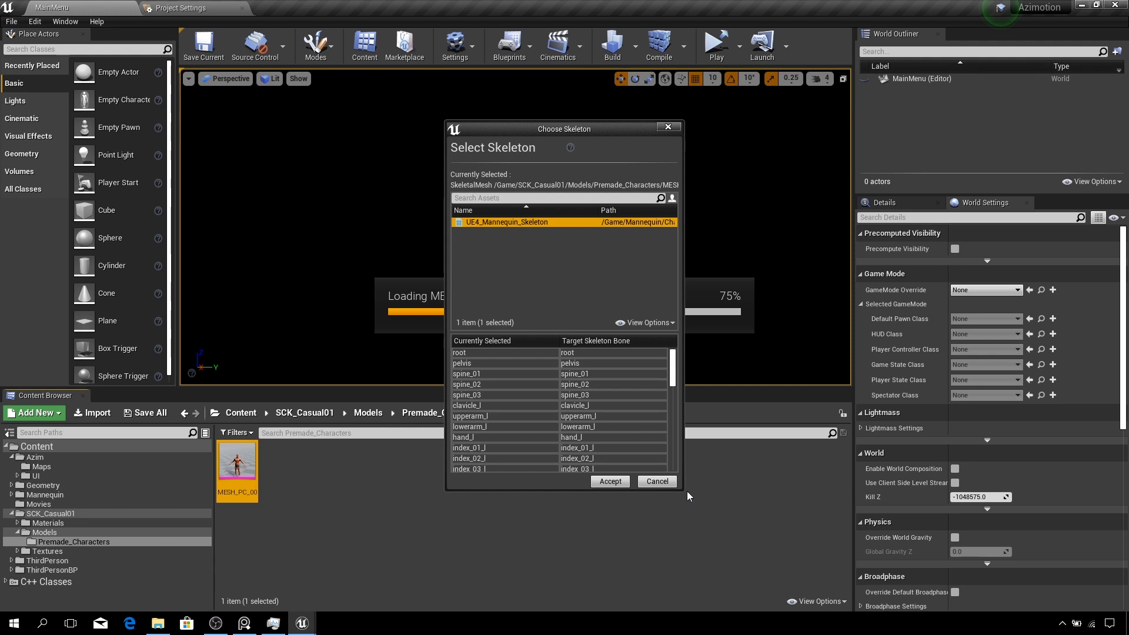
{"action": "left_click_drag", "start_coordinate": [683, 490], "coordinate": [800, 560]}
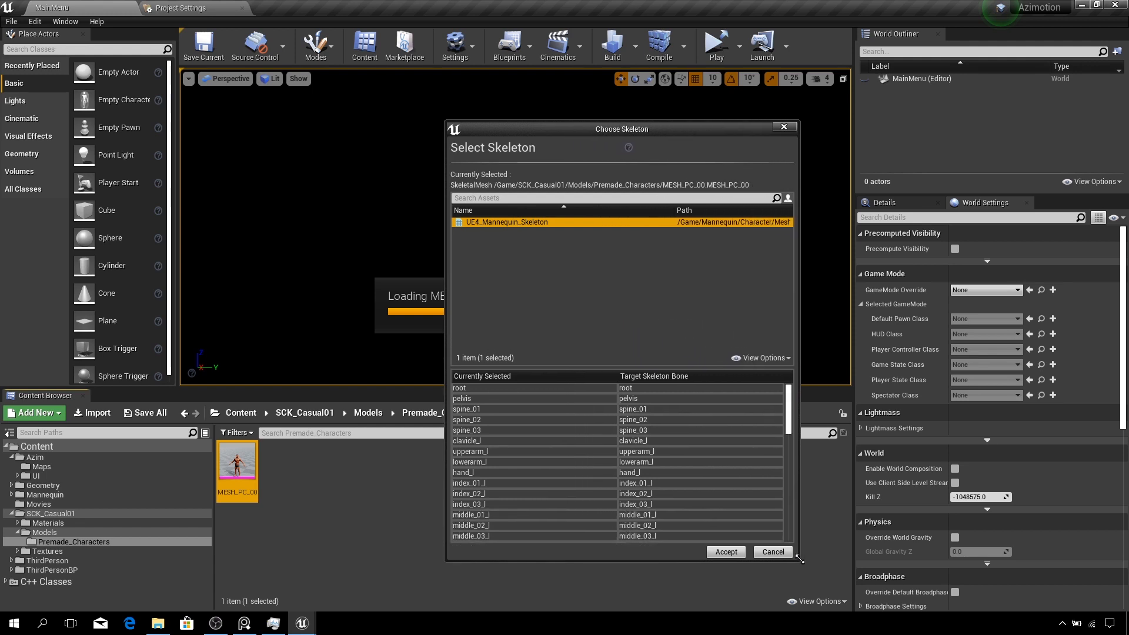
{"action": "scroll", "coordinate": [678, 447], "scroll_direction": "down", "scroll_amount": 3}
{"action": "scroll", "coordinate": [675, 449], "scroll_direction": "down", "scroll_amount": 1}
{"action": "scroll", "coordinate": [602, 477], "scroll_direction": "down", "scroll_amount": 3}
{"action": "scroll", "coordinate": [597, 481], "scroll_direction": "down", "scroll_amount": 10}
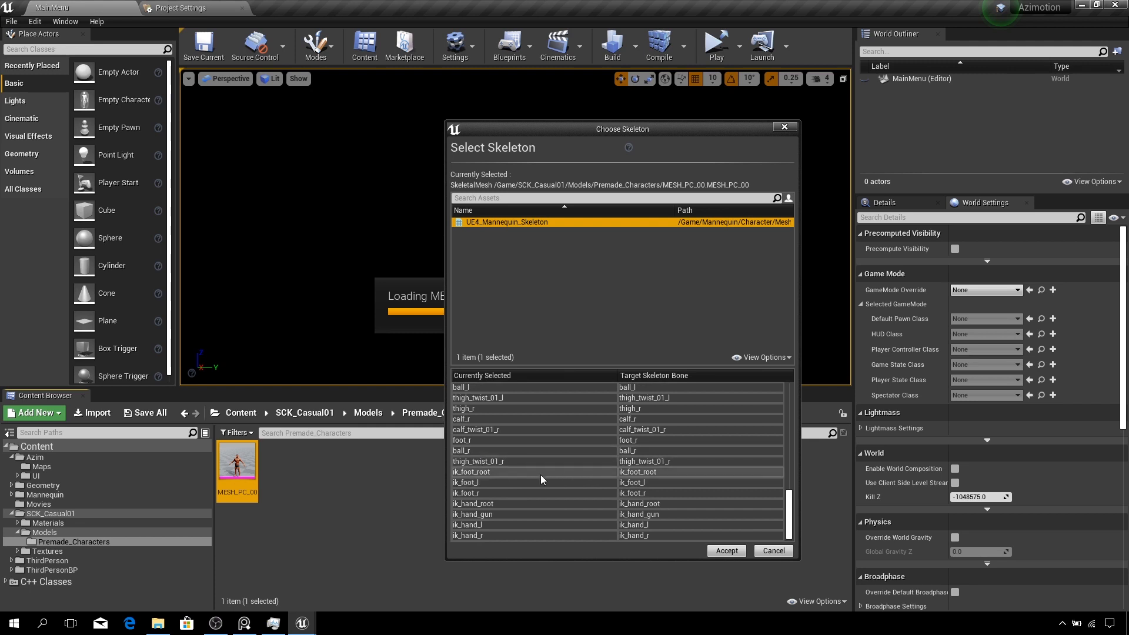
{"action": "scroll", "coordinate": [599, 447], "scroll_direction": "up", "scroll_amount": 5}
{"action": "scroll", "coordinate": [598, 444], "scroll_direction": "up", "scroll_amount": 15}
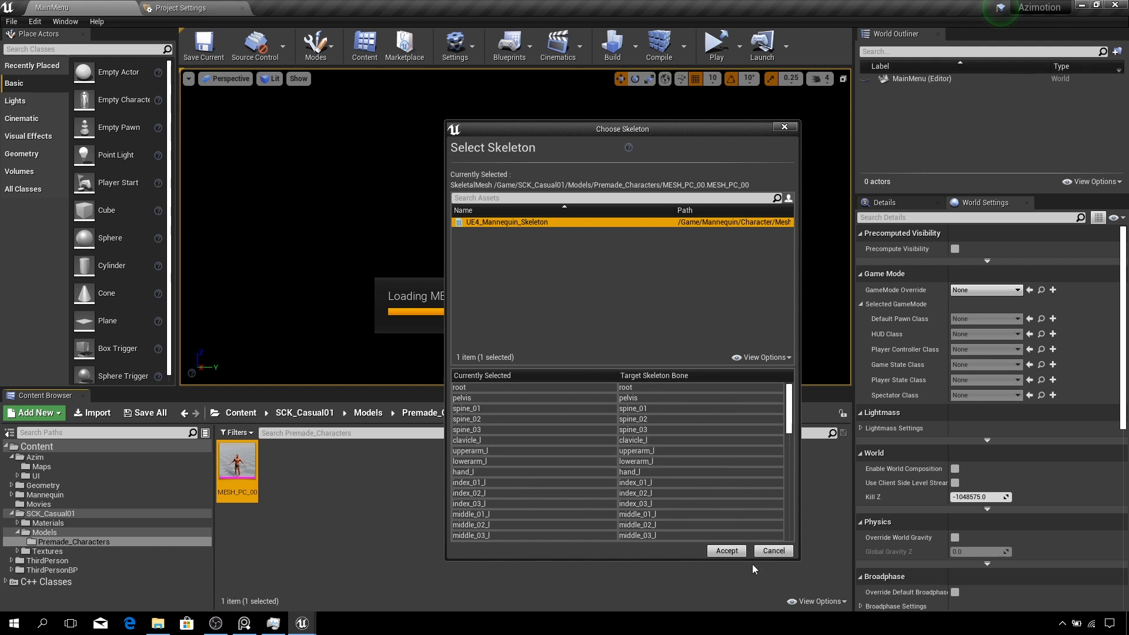
{"action": "left_click", "coordinate": [733, 554]}
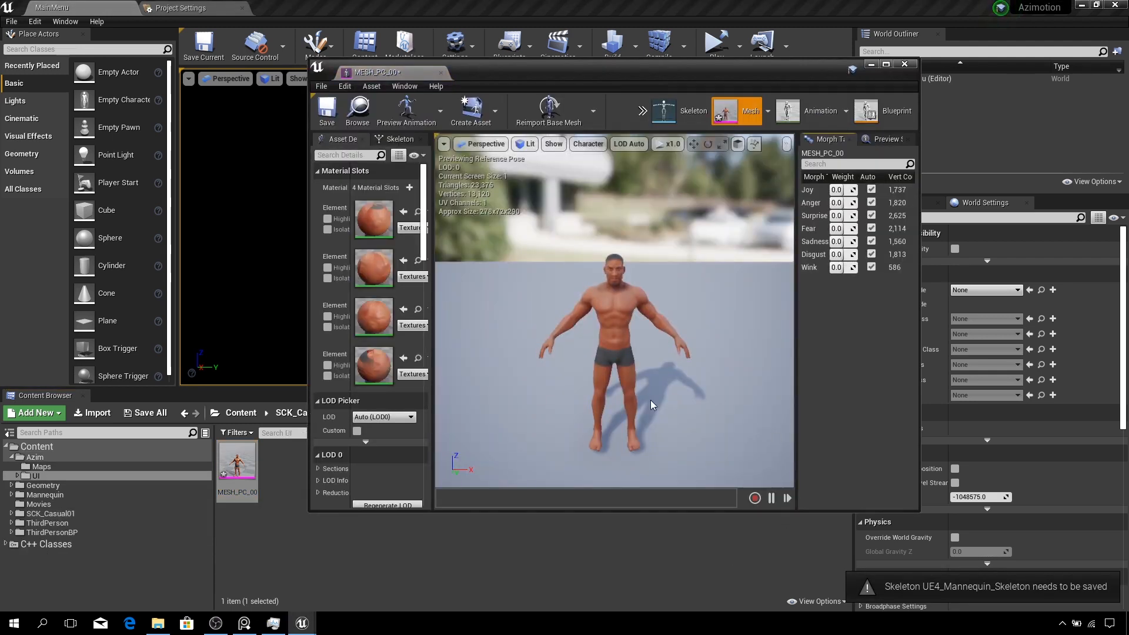
- Compare the skeleton and mesh views of the character and save the MESH_PC_00 asset
{"action": "left_click", "coordinate": [664, 110]}
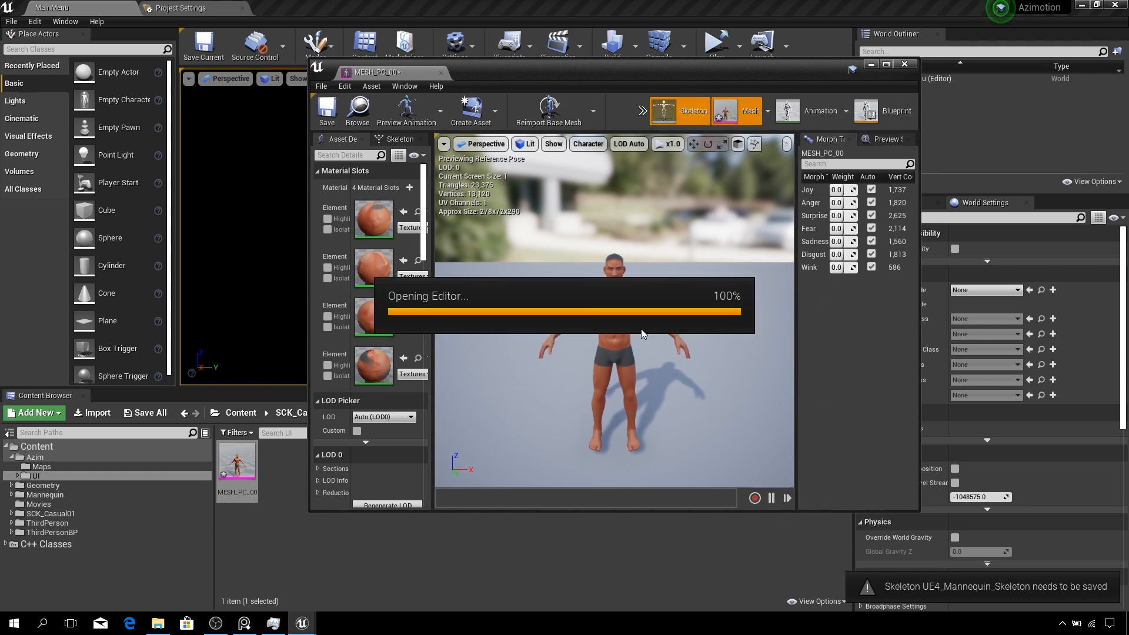
{"action": "left_click", "coordinate": [733, 120]}
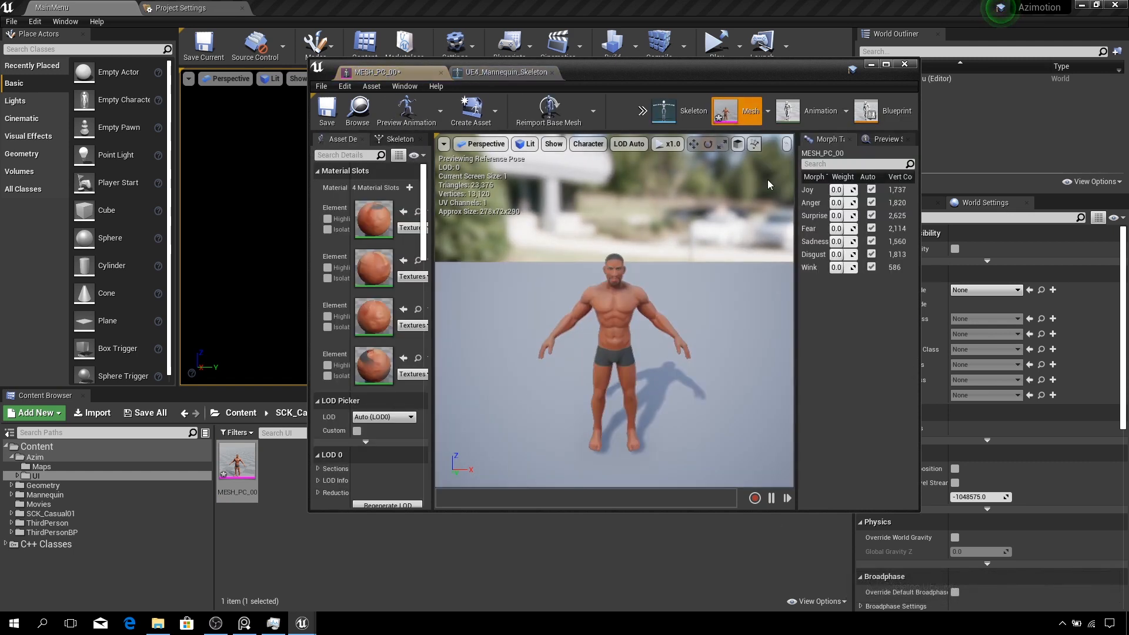
{"action": "left_click", "coordinate": [327, 111]}
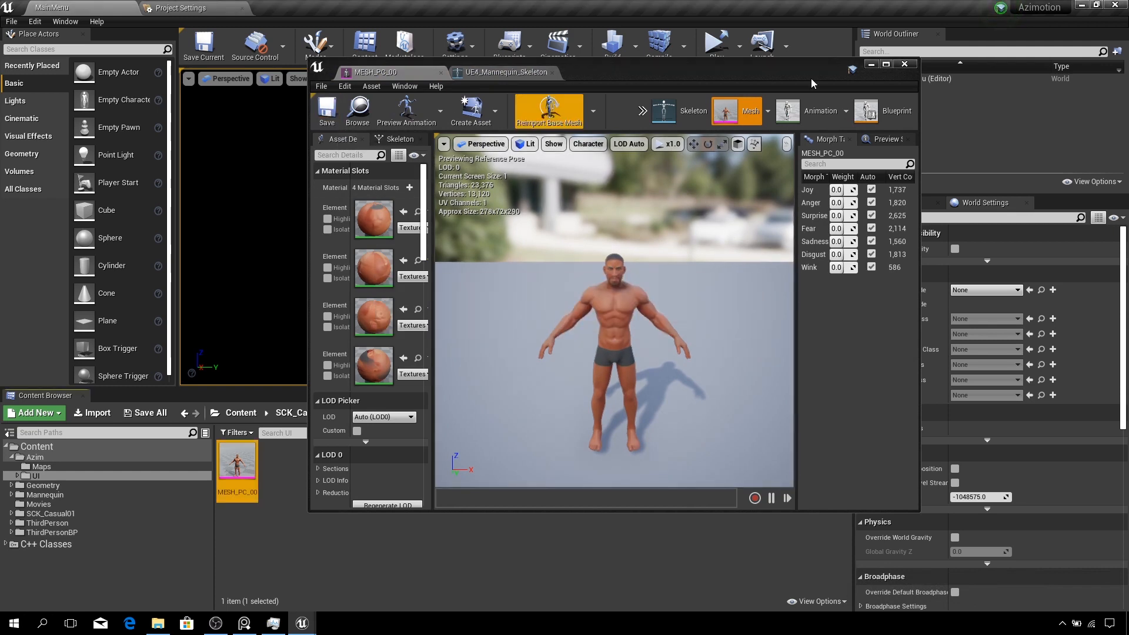
- Close the UE4_Mannequin_Skeleton and MESH_PC_00 editor tabs
{"action": "left_click", "coordinate": [886, 65]}
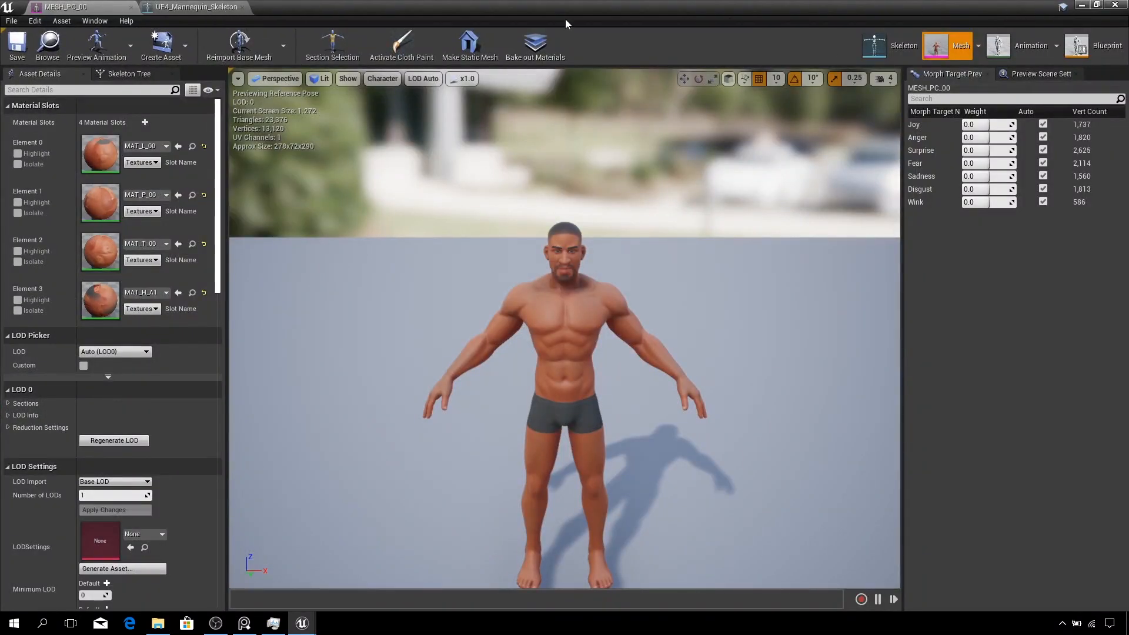
{"action": "left_click", "coordinate": [131, 7]}
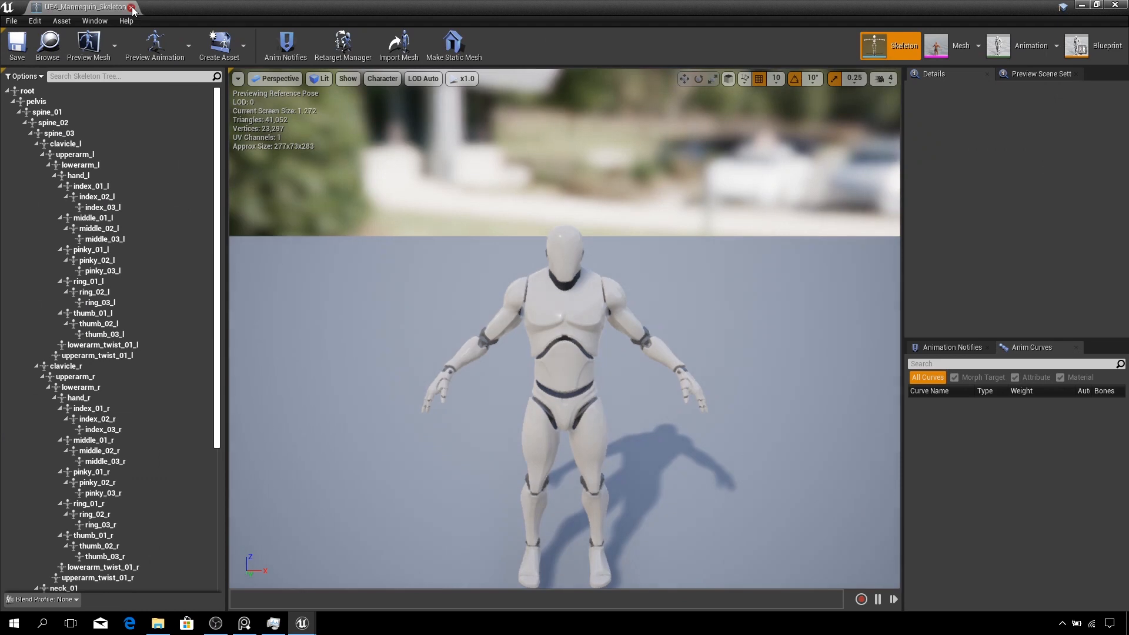
{"action": "left_click", "coordinate": [132, 7]}
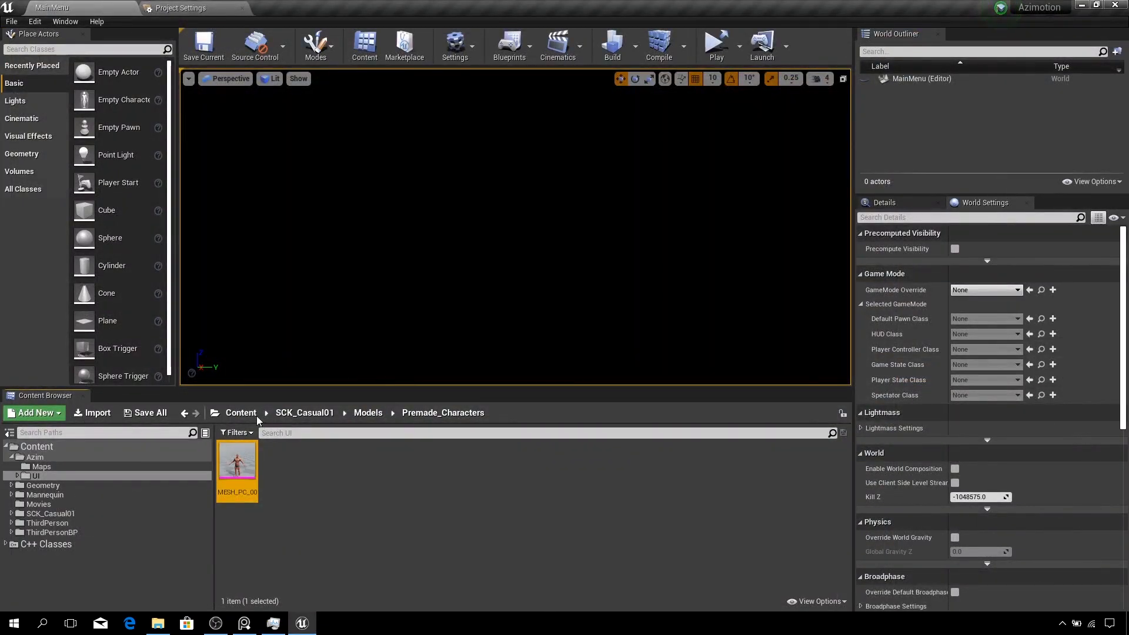
- Play the MainMenu level in a New Editor Window (PIE) and start a new game
{"action": "left_click", "coordinate": [238, 414]}
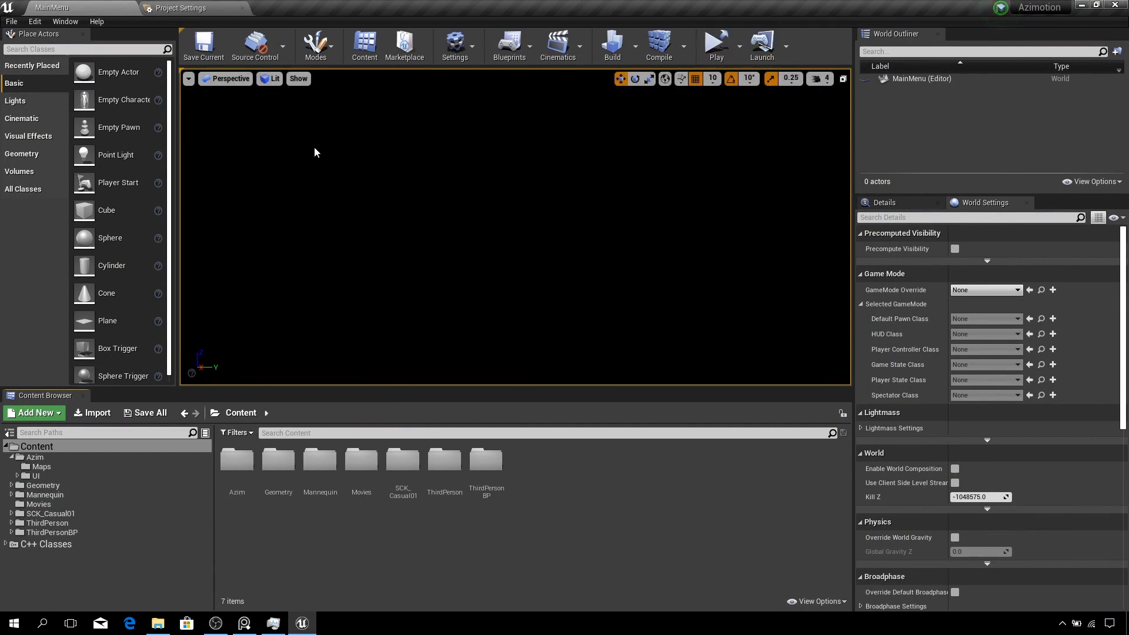
{"action": "left_click", "coordinate": [739, 46]}
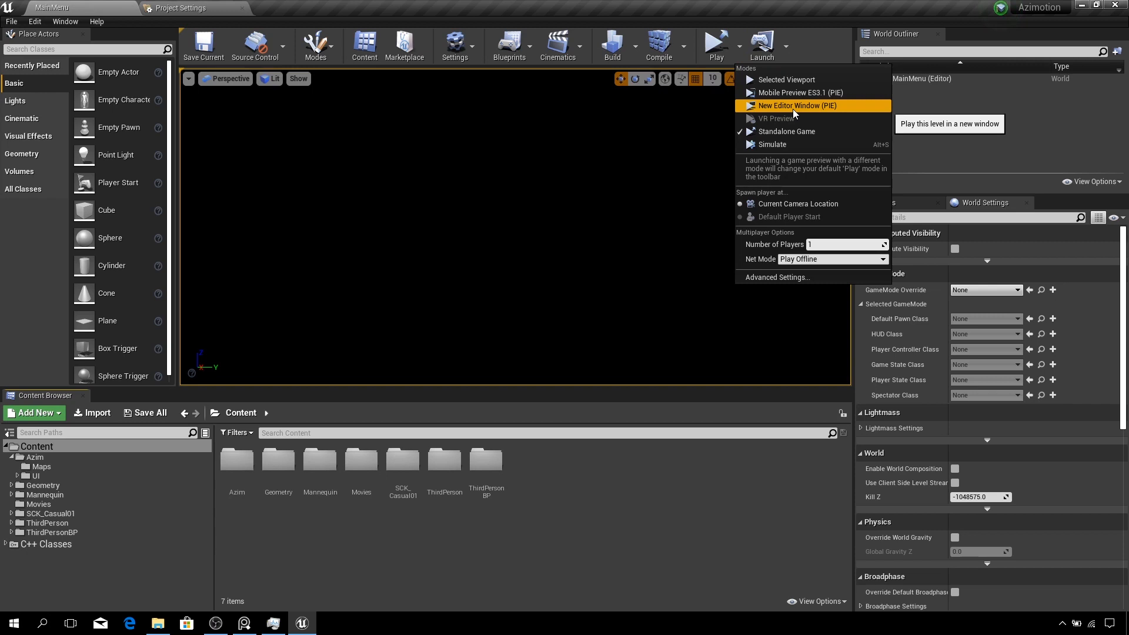
{"action": "left_click", "coordinate": [793, 108]}
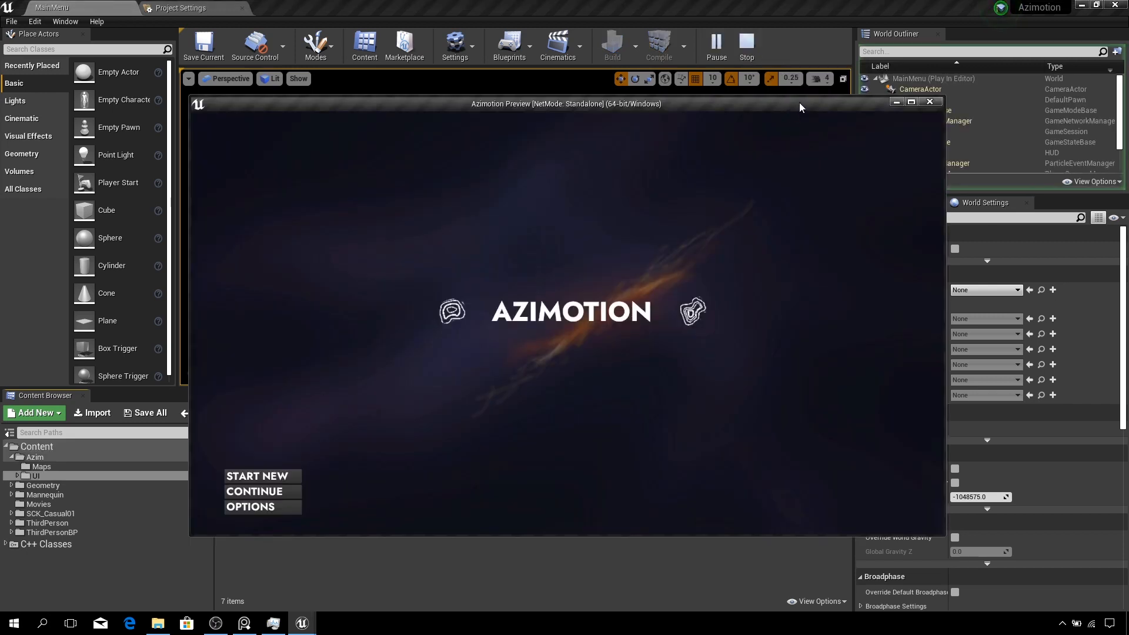
{"action": "left_click_drag", "start_coordinate": [797, 103], "coordinate": [767, 82]}
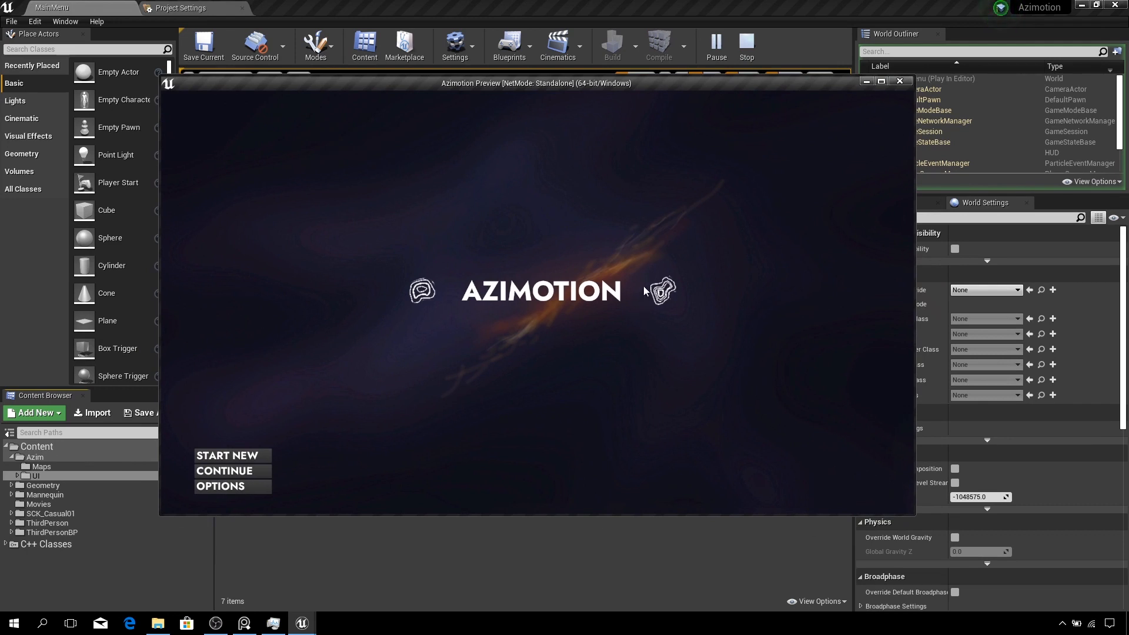
{"action": "left_click", "coordinate": [253, 458]}
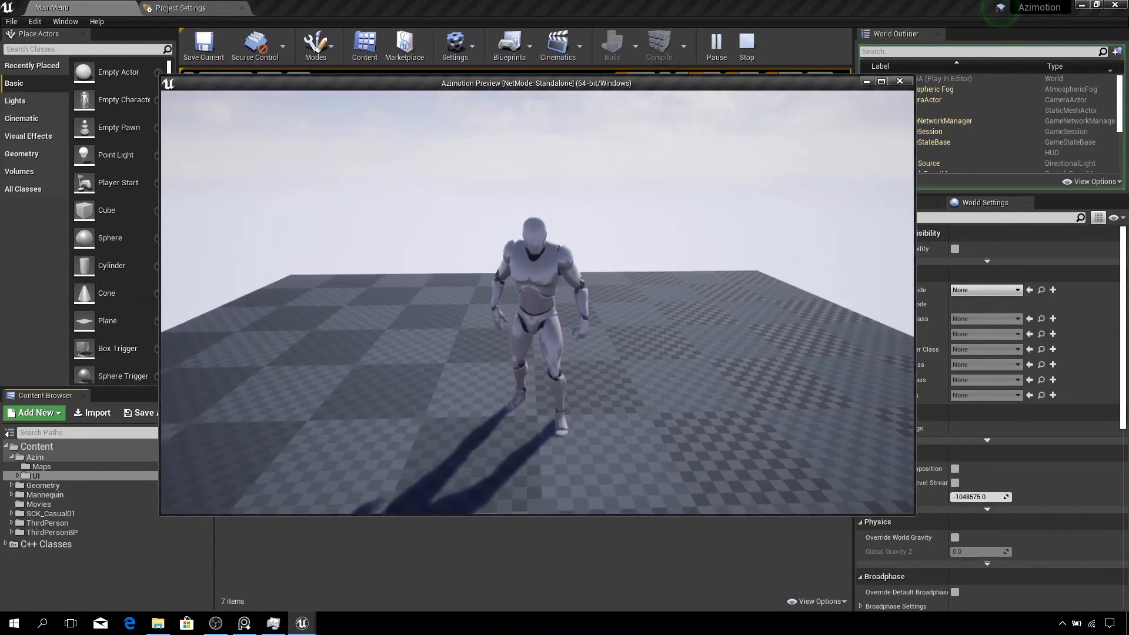
- Walk the default mannequin character around the test level, then exit play mode
{"action": "key", "text": "s"}
{"action": "key", "text": "d"}
{"action": "key", "text": "a"}
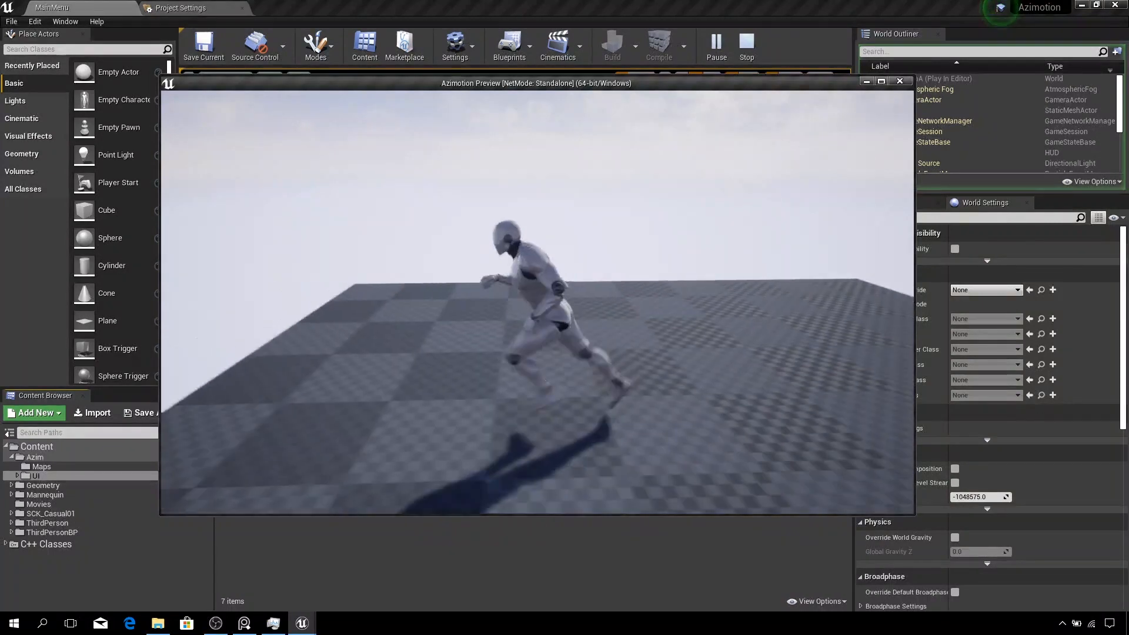
{"action": "key", "text": "d"}
{"action": "key", "text": "w"}
{"action": "key", "text": "s"}
{"action": "key", "text": "w"}
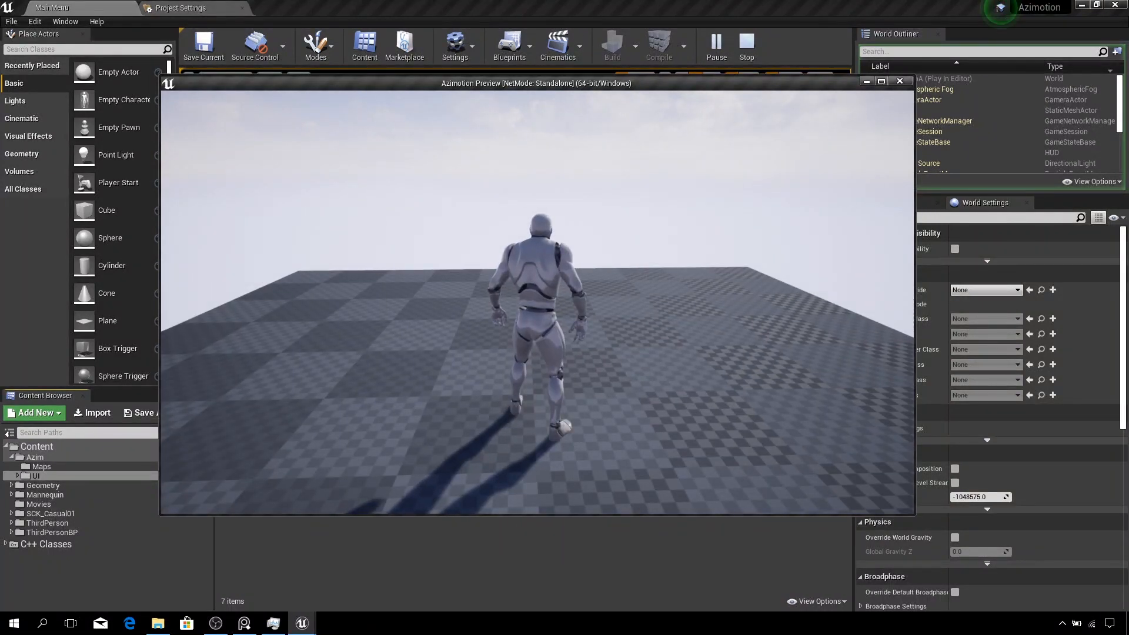
{"action": "key", "text": "Escape"}
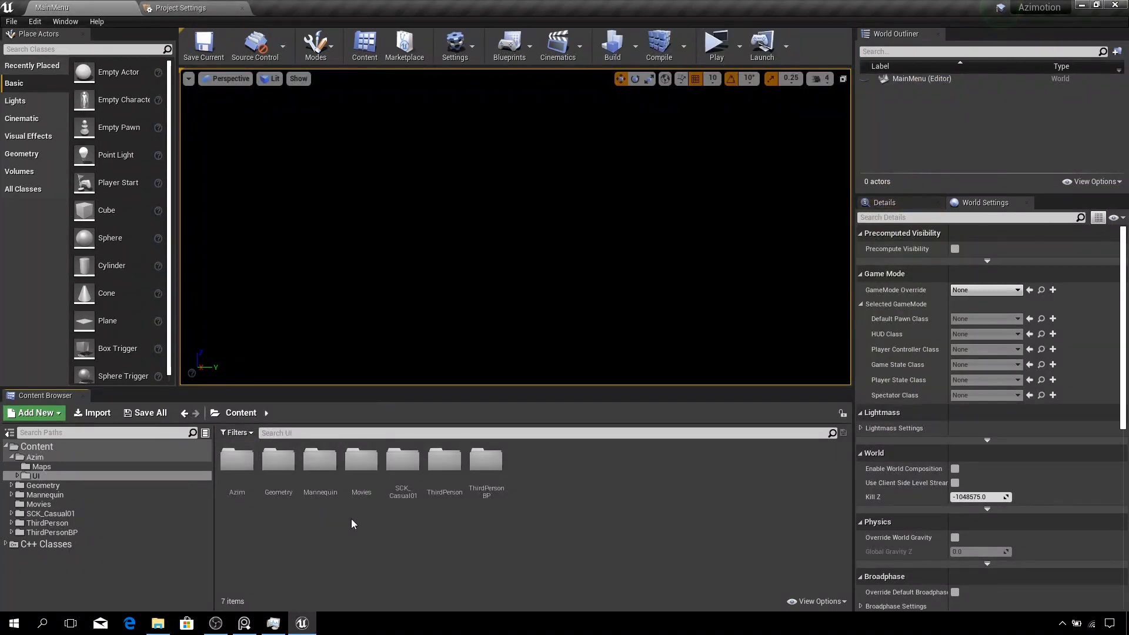
- Open the DevMapA level from the Azim > Maps folder
{"action": "double_click", "coordinate": [237, 460]}
{"action": "double_click", "coordinate": [237, 460]}
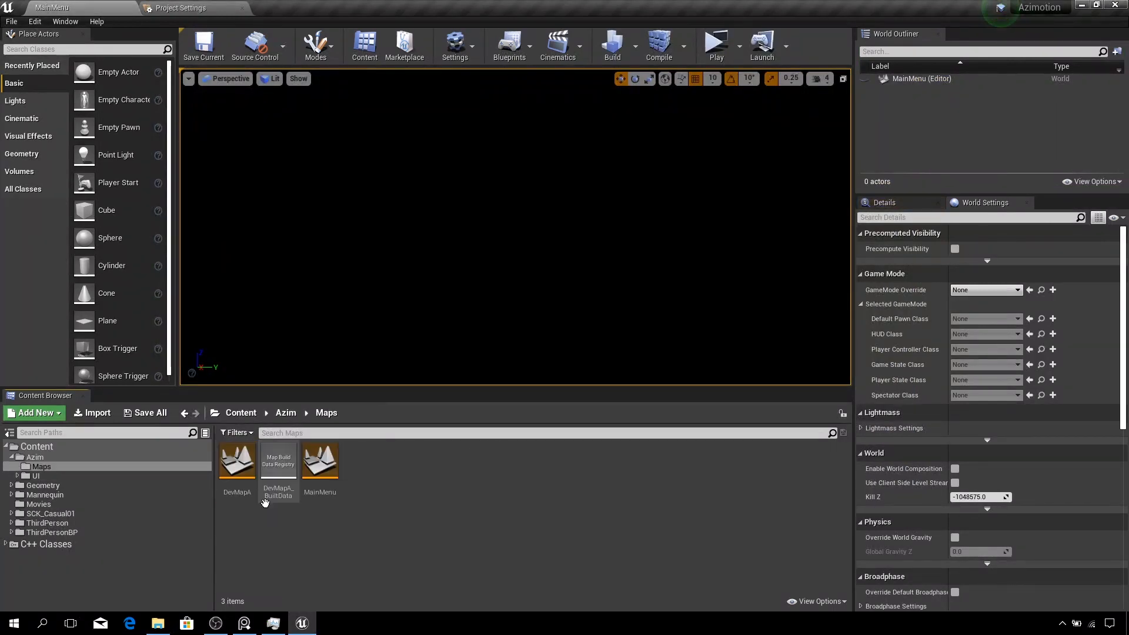
{"action": "double_click", "coordinate": [241, 470]}
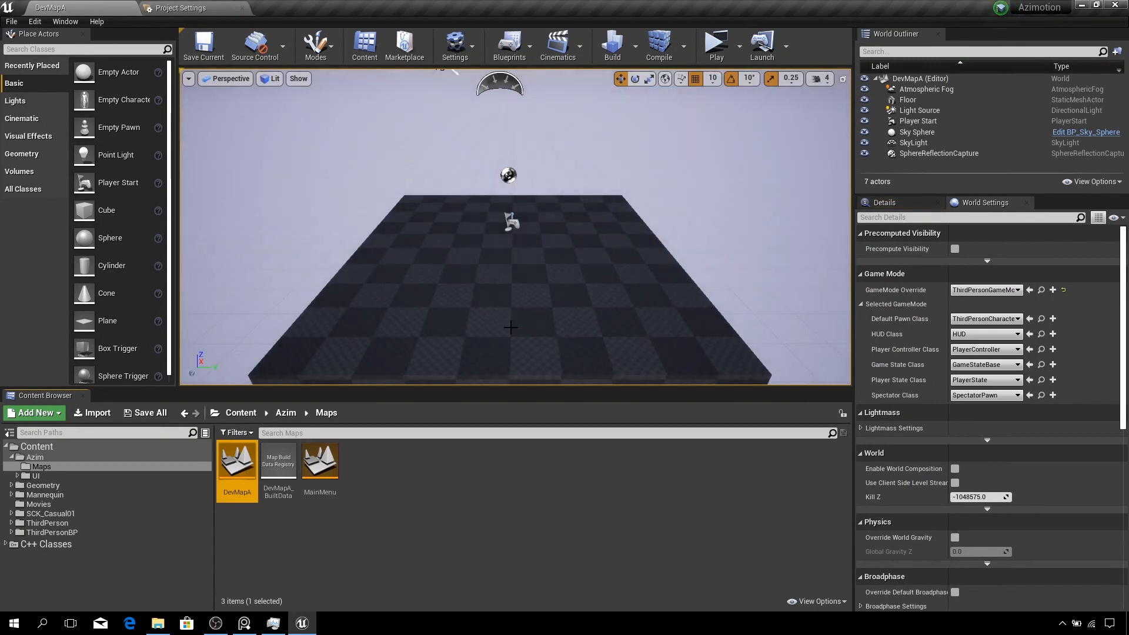
- Locate the level's default pawn class in the Content Browser and open the ThirdPersonCharacter blueprint
{"action": "left_click", "coordinate": [513, 223]}
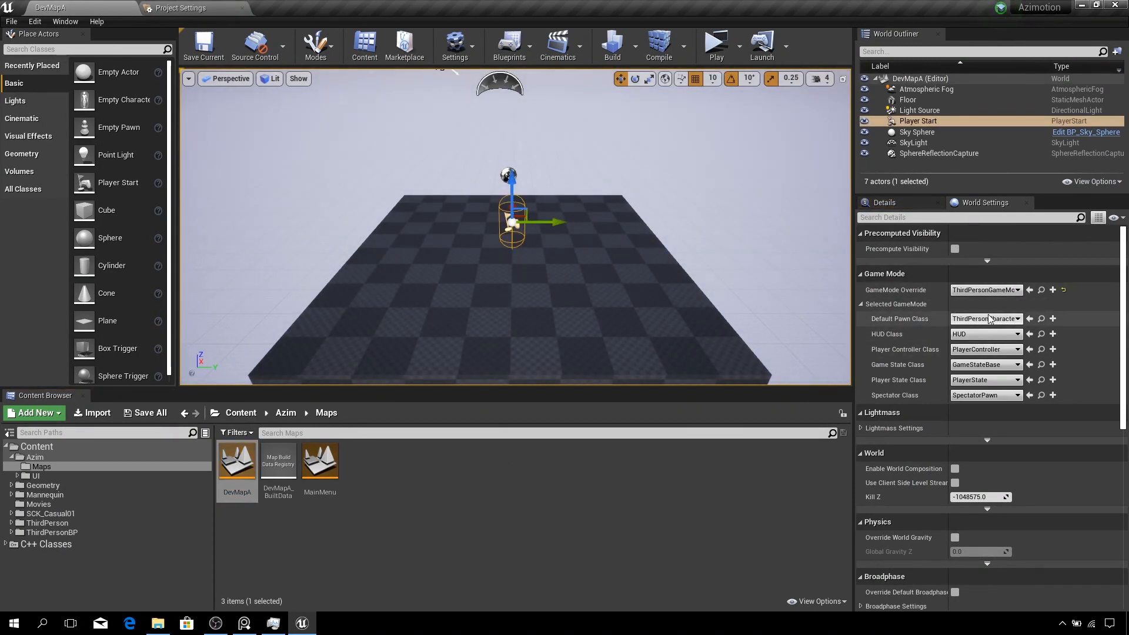
{"action": "left_click", "coordinate": [1041, 320]}
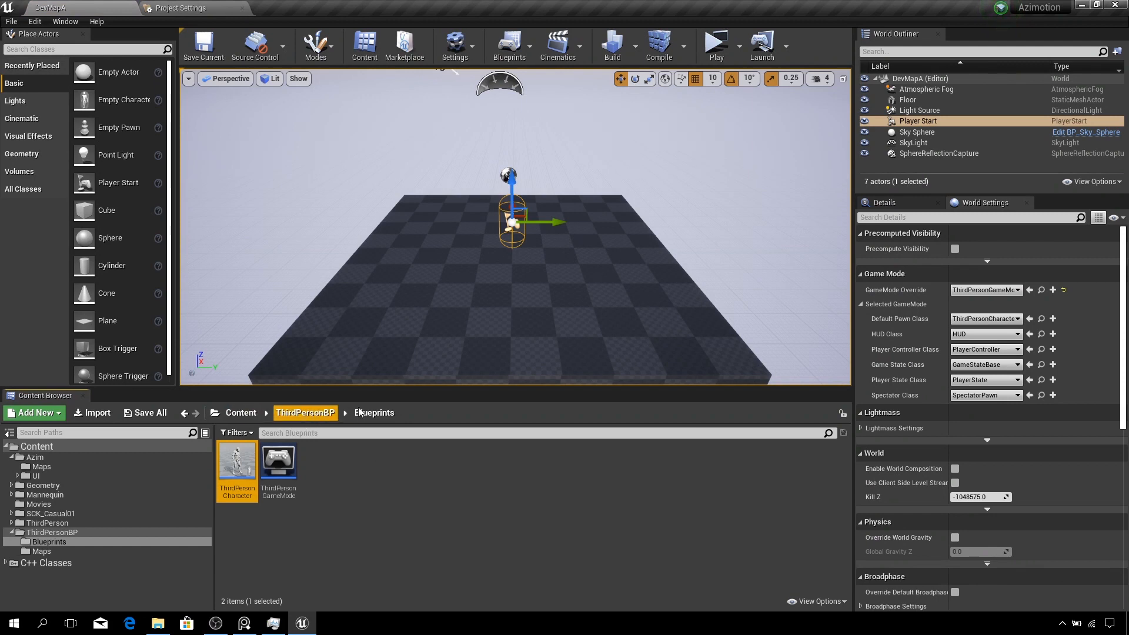
{"action": "double_click", "coordinate": [249, 474]}
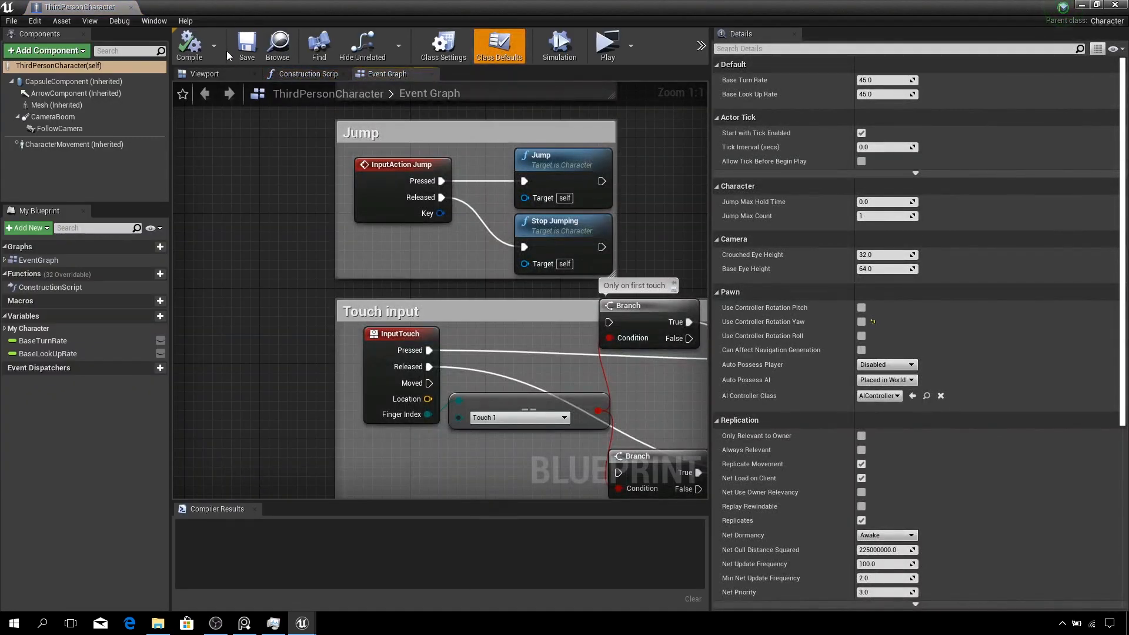
- Set the ThirdPersonCharacter Mesh component's skeletal mesh to MESH_PC_00 in the blueprint viewport
{"action": "left_click", "coordinate": [213, 79]}
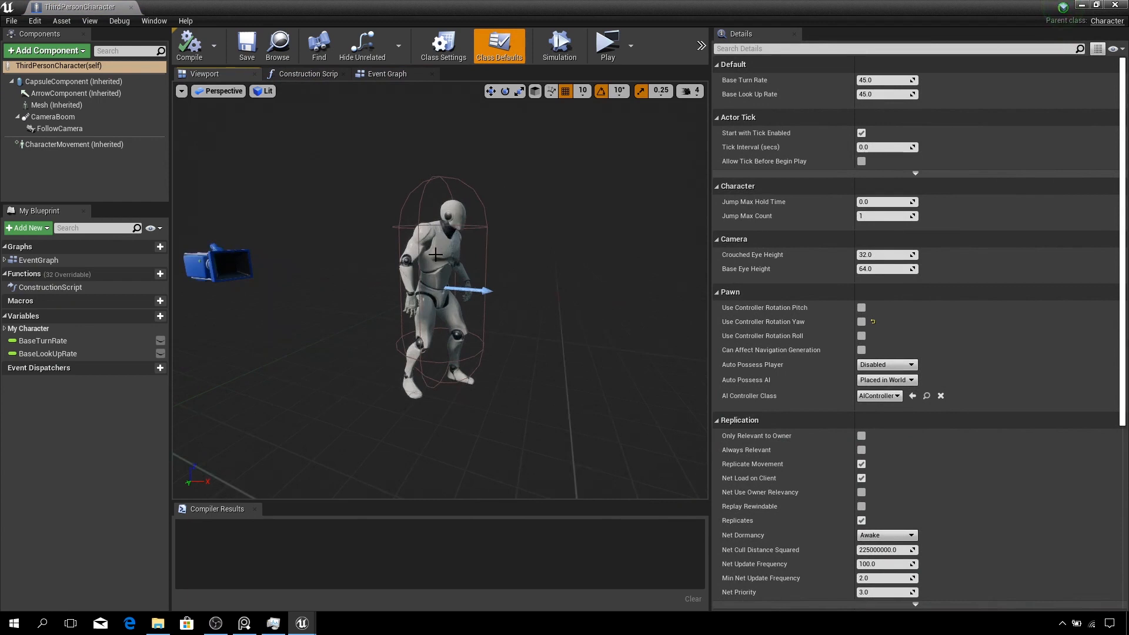
{"action": "left_click", "coordinate": [439, 252]}
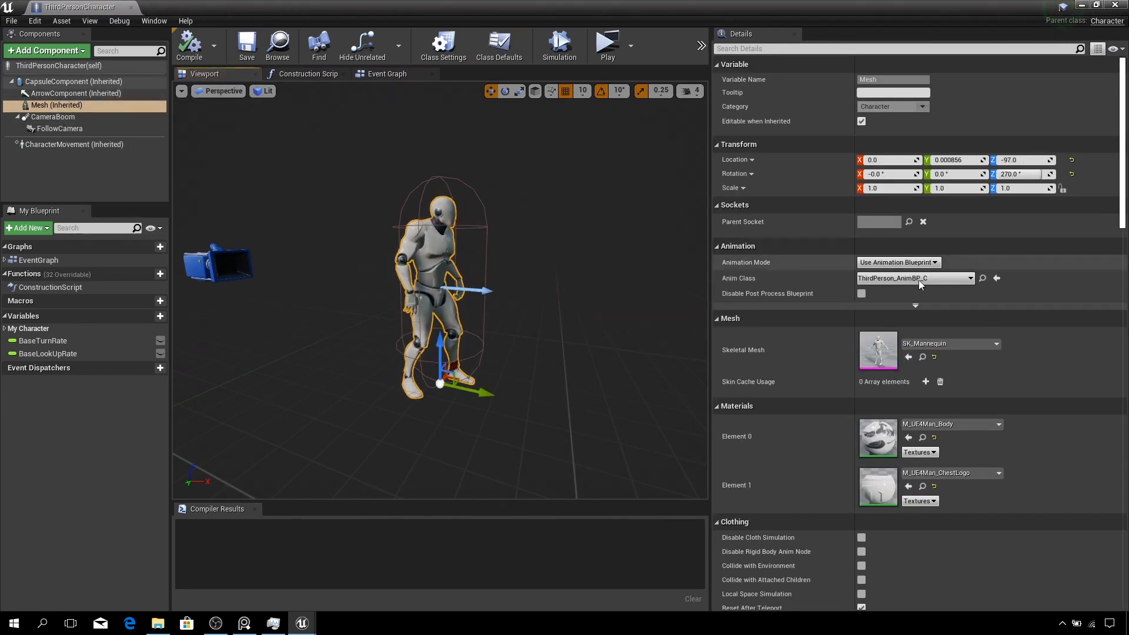
{"action": "left_click", "coordinate": [957, 344]}
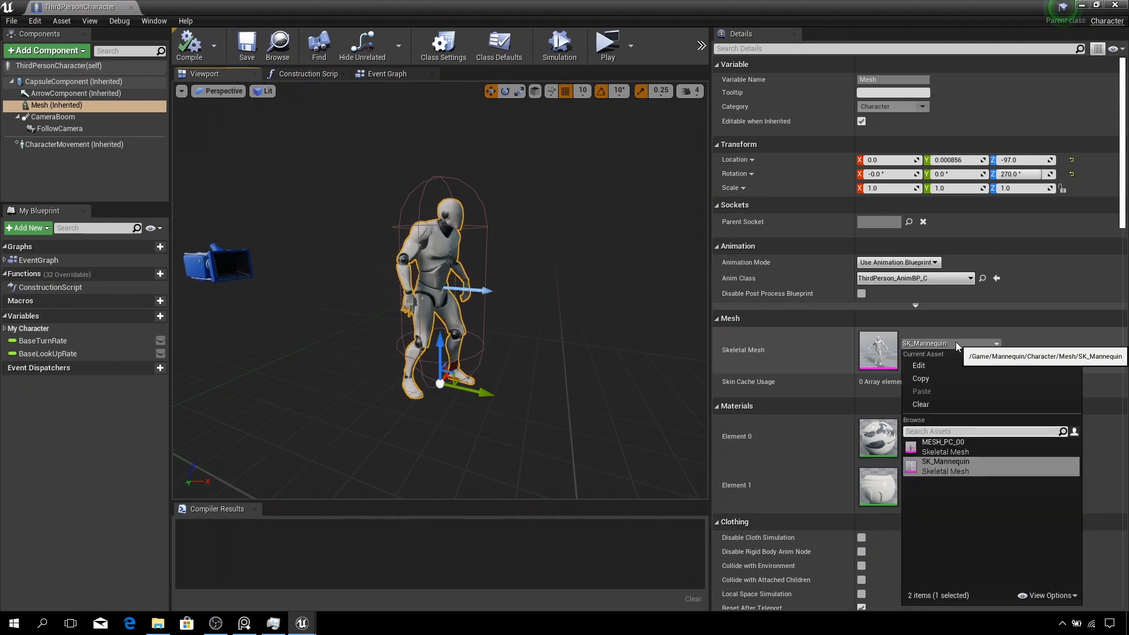
{"action": "left_click", "coordinate": [945, 446]}
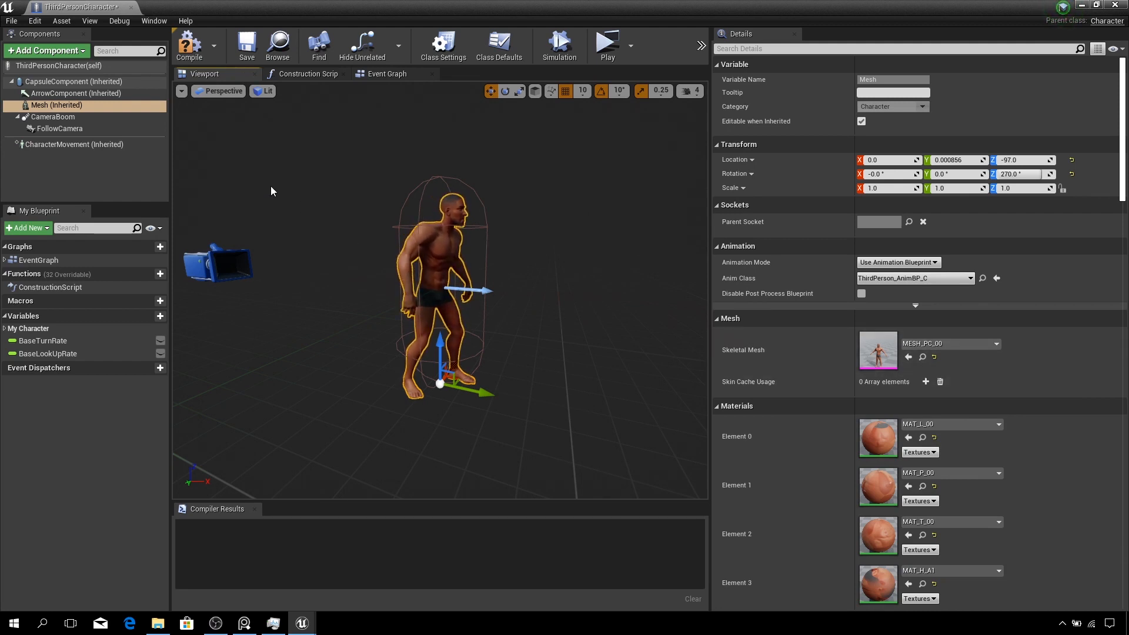
- Compile and save the ThirdPersonCharacter blueprint
{"action": "left_click", "coordinate": [190, 48]}
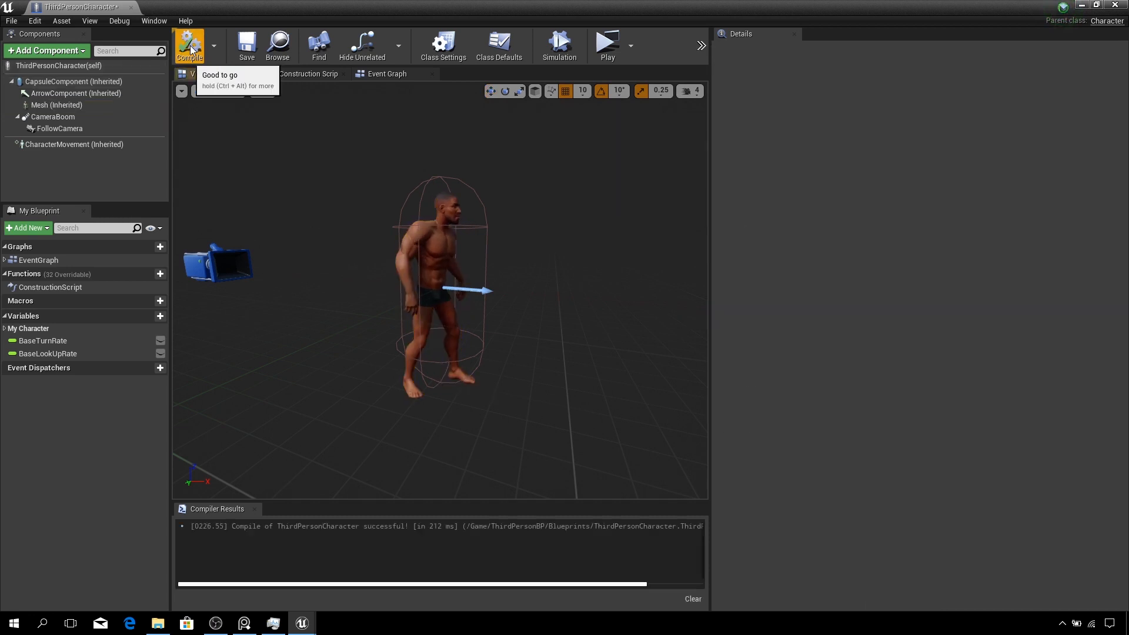
{"action": "left_click", "coordinate": [247, 50]}
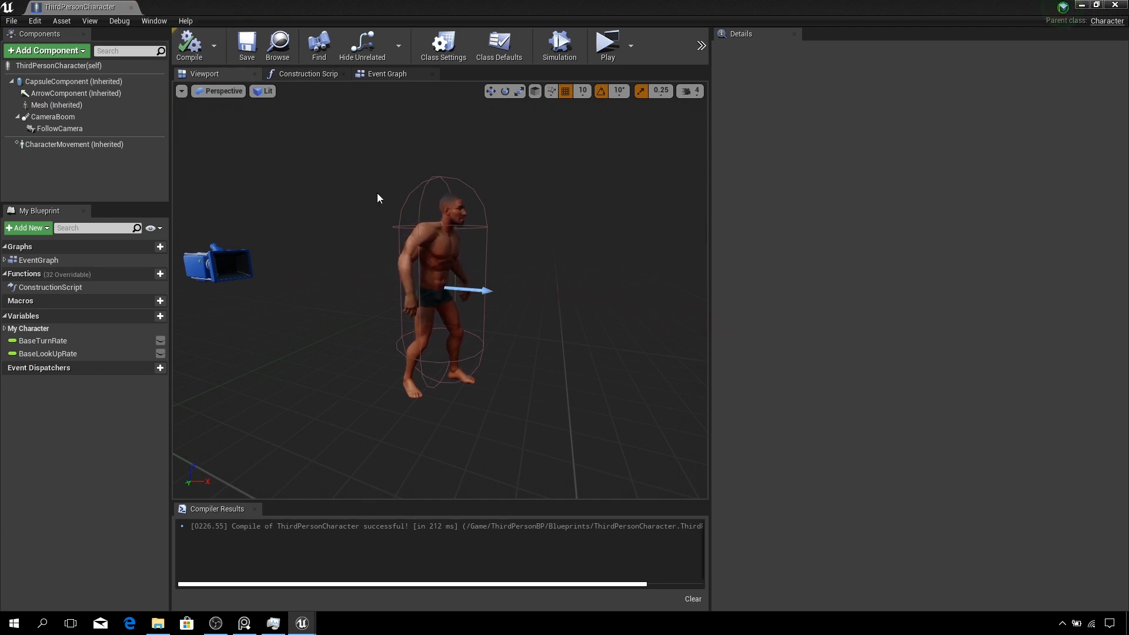
{"action": "left_click", "coordinate": [68, 106]}
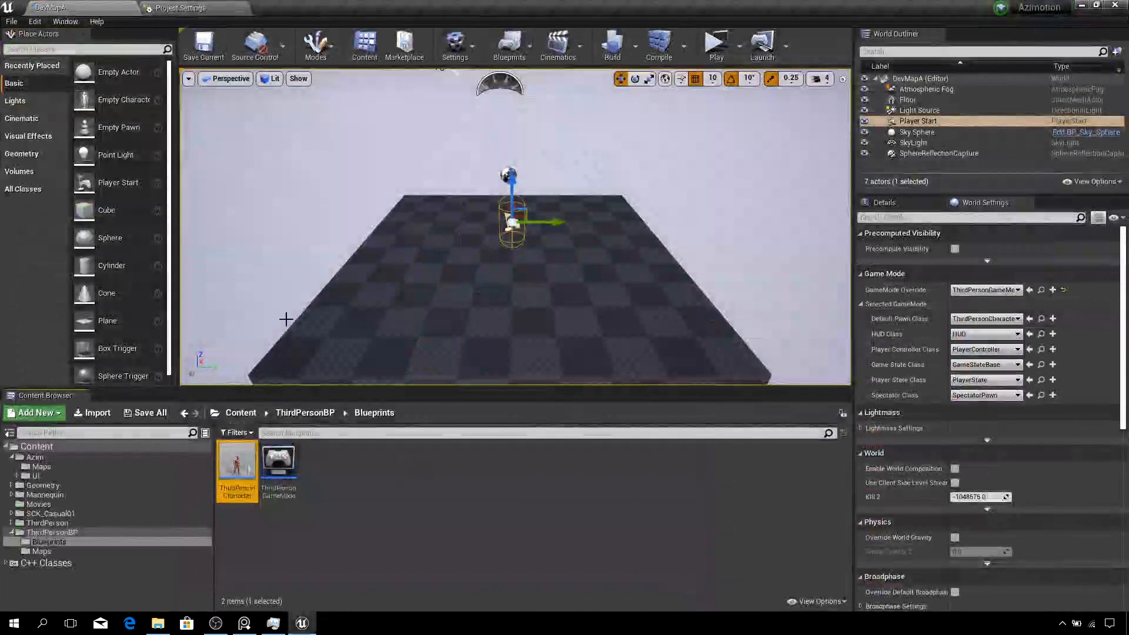
- Assign the UE4_Mannequin_Skeleton to MESH_PC_00 in SCK_Casual01 > Models > Premade_Characters
{"action": "left_click", "coordinate": [241, 412]}
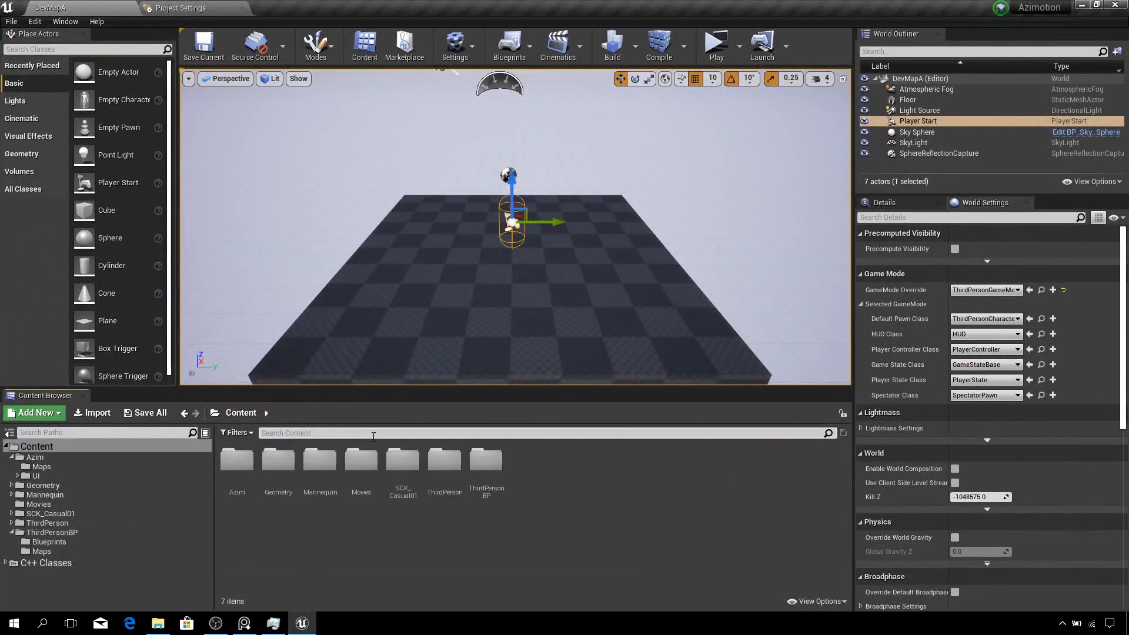
{"action": "left_click", "coordinate": [407, 471]}
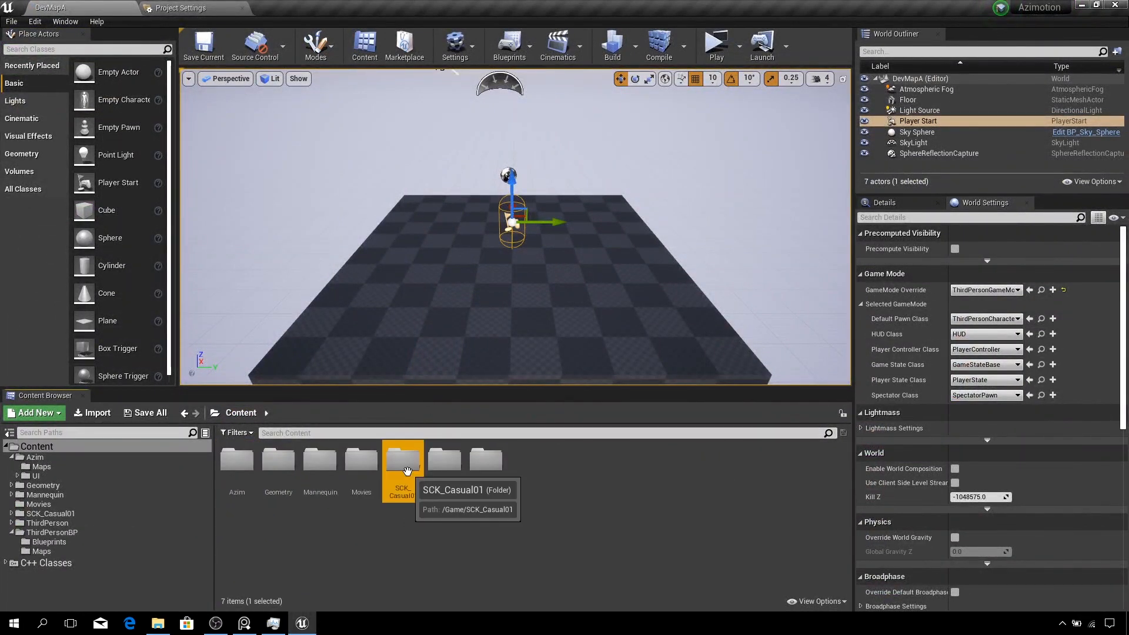
{"action": "double_click", "coordinate": [407, 471]}
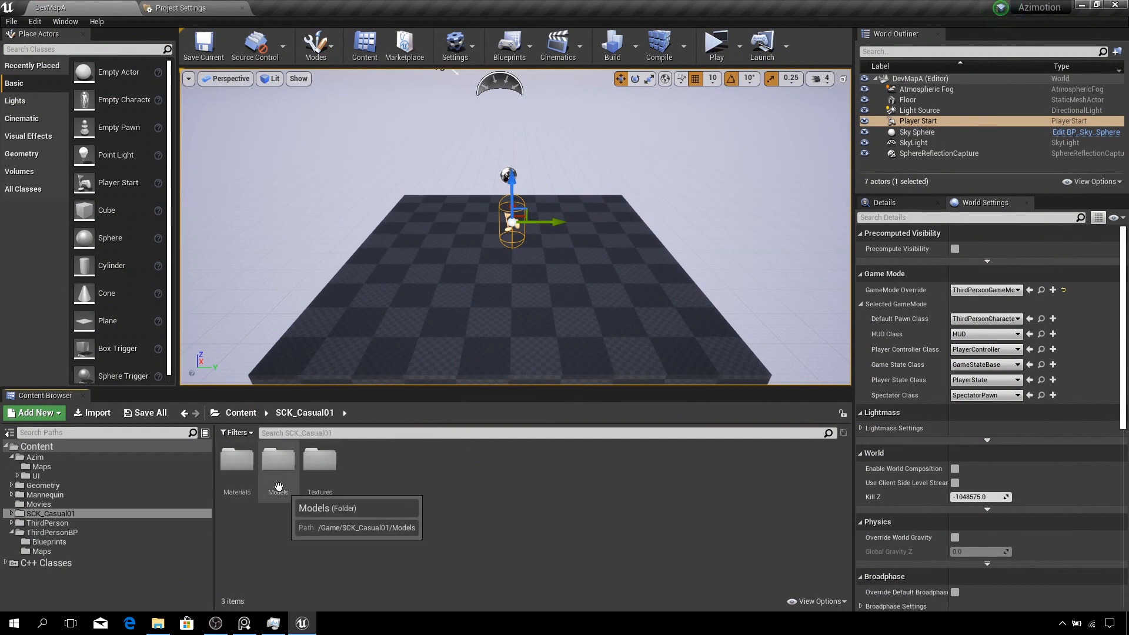
{"action": "double_click", "coordinate": [278, 487]}
{"action": "double_click", "coordinate": [246, 485]}
{"action": "right_click", "coordinate": [246, 461]}
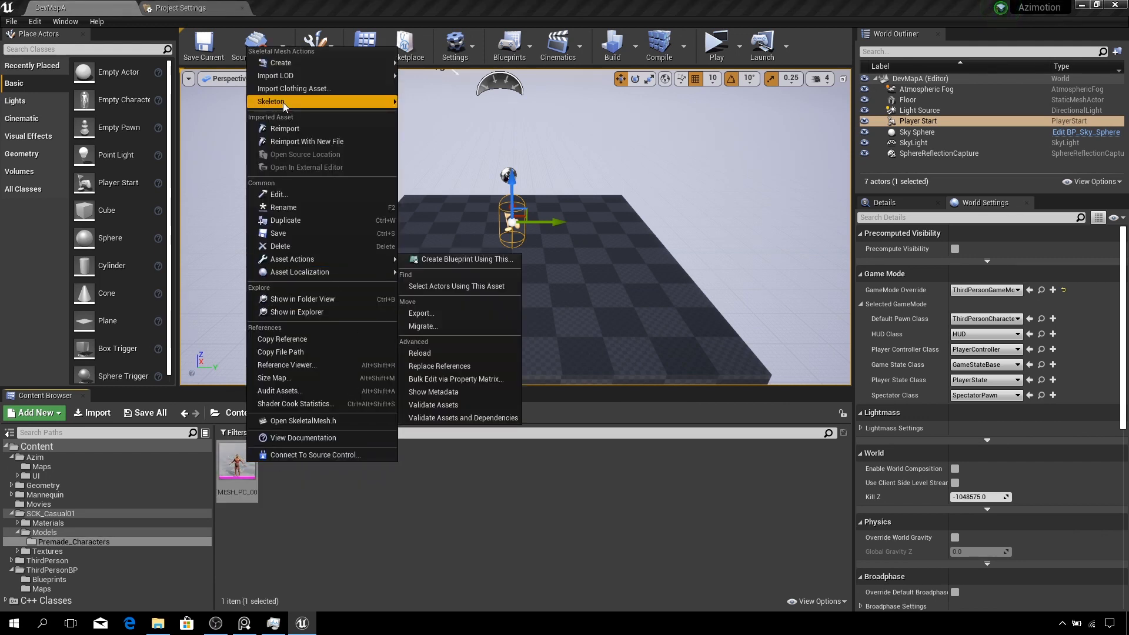
{"action": "left_click", "coordinate": [329, 478]}
{"action": "right_click", "coordinate": [237, 464]}
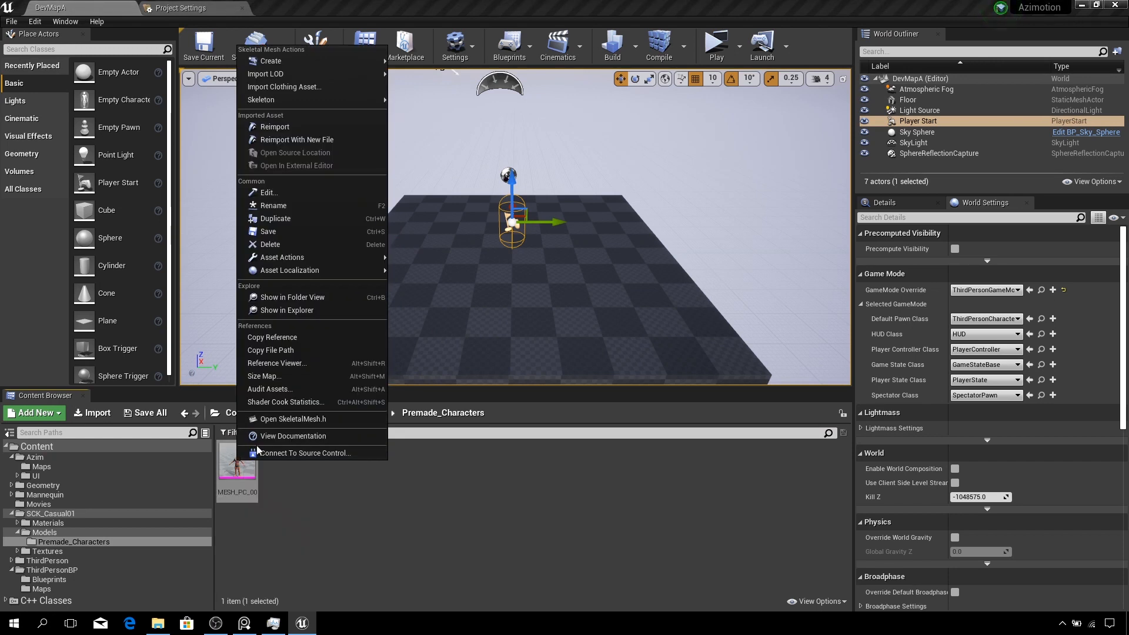
{"action": "mouse_move", "coordinate": [286, 76]}
{"action": "mouse_move", "coordinate": [284, 99]}
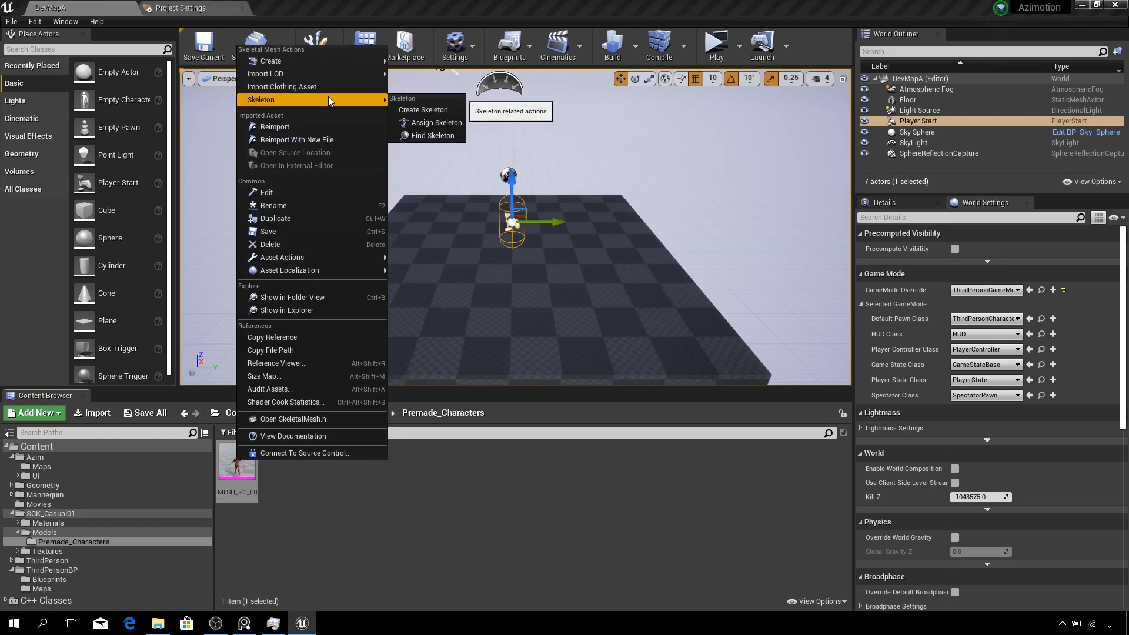
{"action": "left_click", "coordinate": [438, 121]}
{"action": "left_click", "coordinate": [535, 222]}
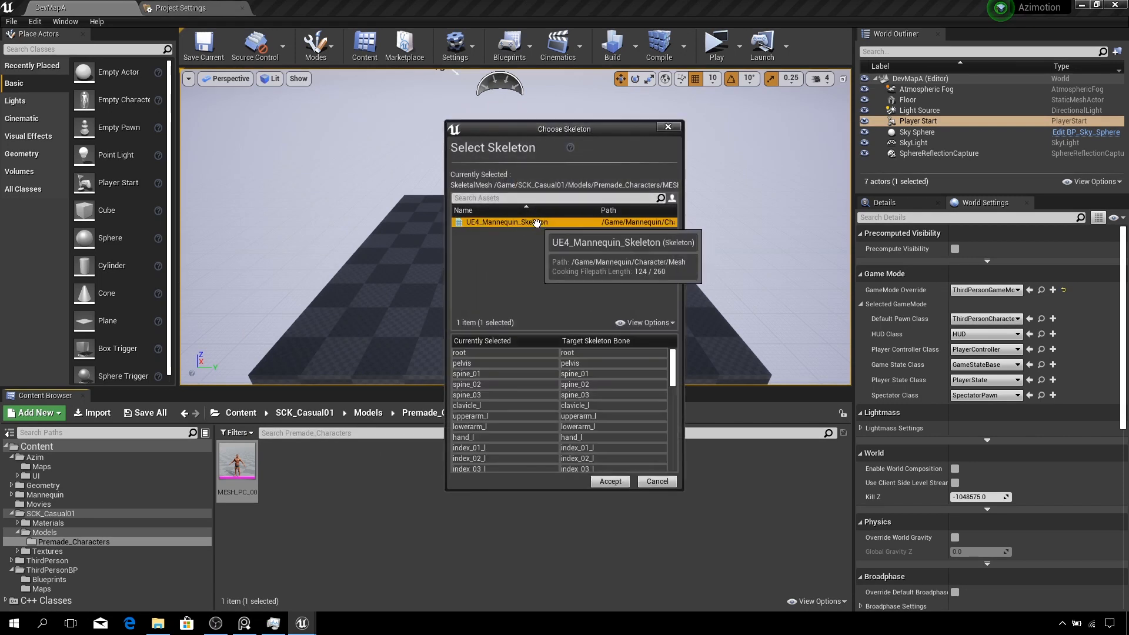
{"action": "left_click", "coordinate": [616, 482]}
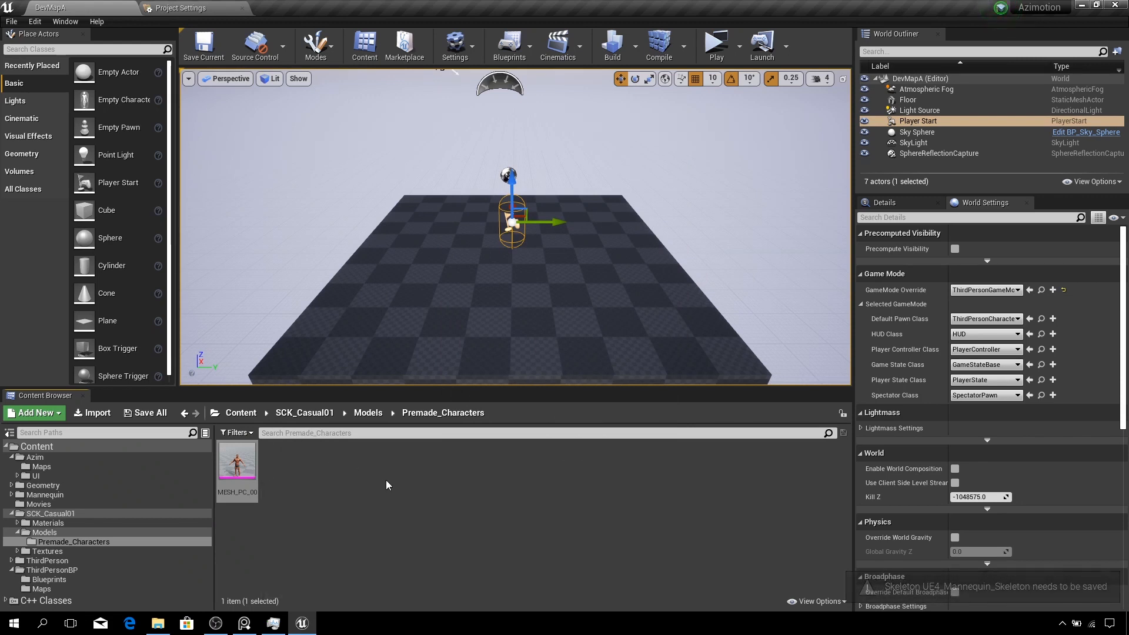
- Open MESH_PC_00 in the mesh editor and examine its skeleton tree before closing the editor
{"action": "left_click", "coordinate": [373, 414]}
{"action": "left_click", "coordinate": [306, 413]}
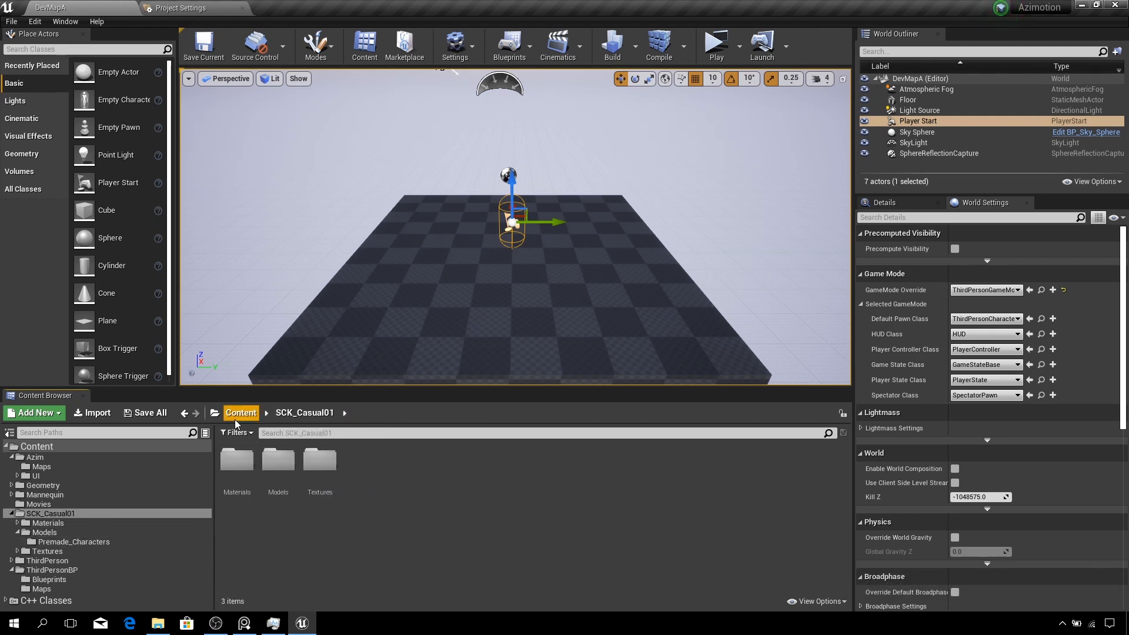
{"action": "double_click", "coordinate": [286, 470]}
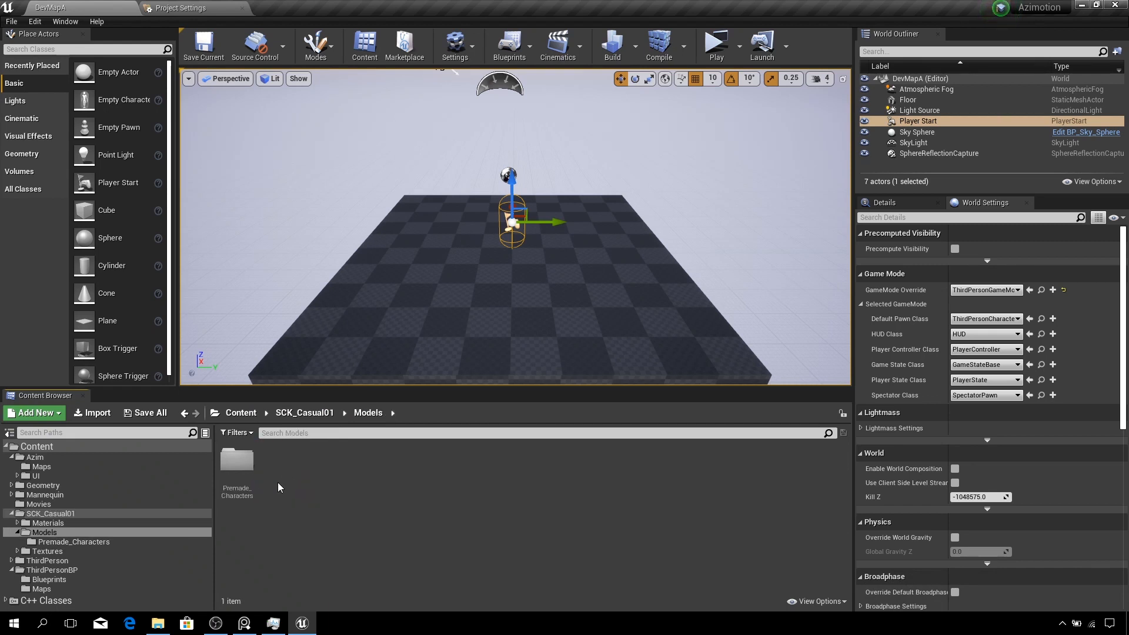
{"action": "double_click", "coordinate": [236, 465]}
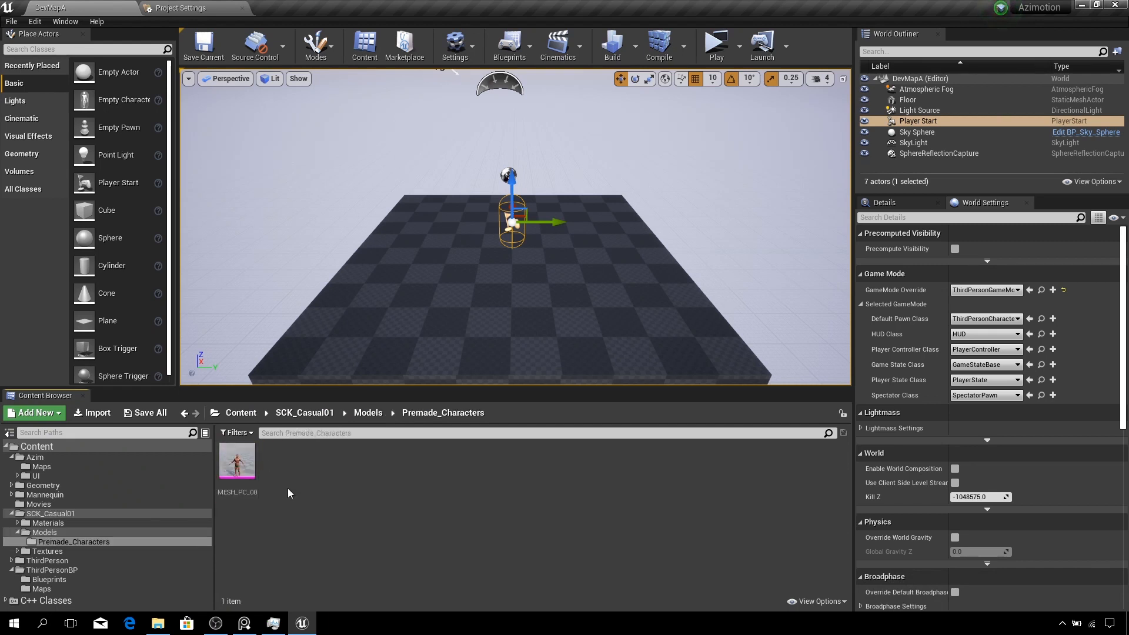
{"action": "double_click", "coordinate": [236, 465]}
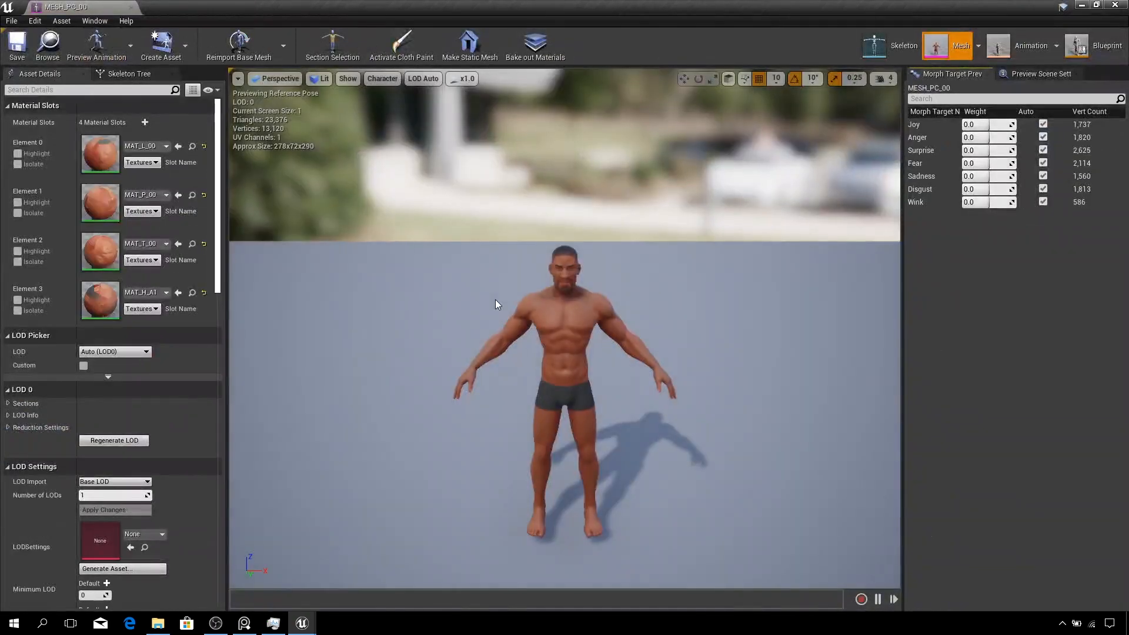
{"action": "left_click", "coordinate": [128, 75]}
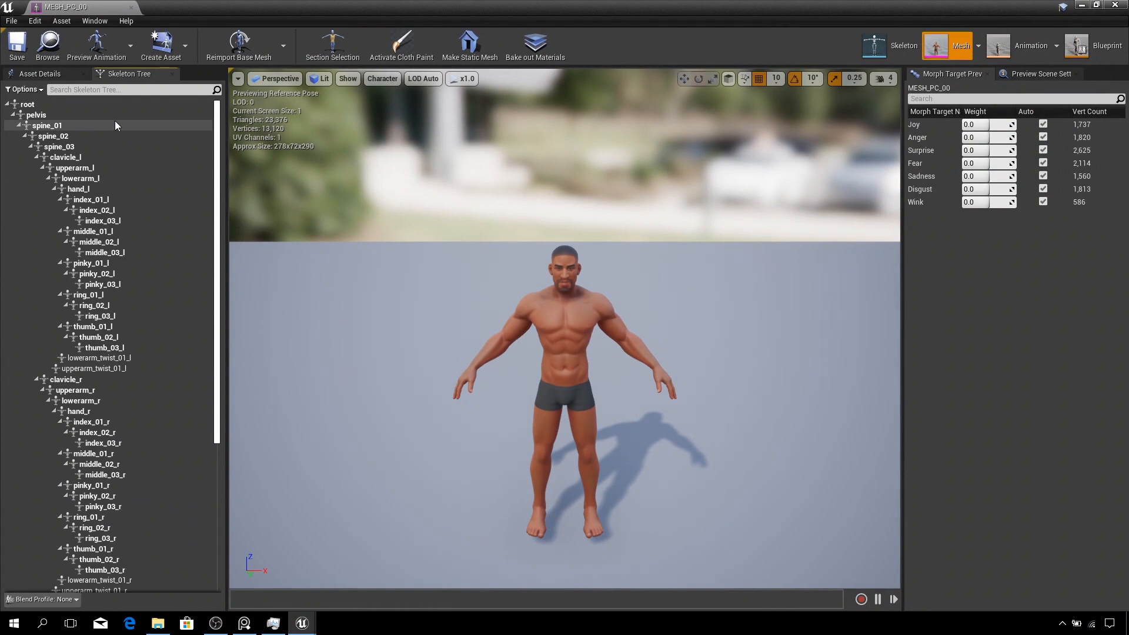
{"action": "left_click_drag", "start_coordinate": [227, 175], "coordinate": [307, 176]}
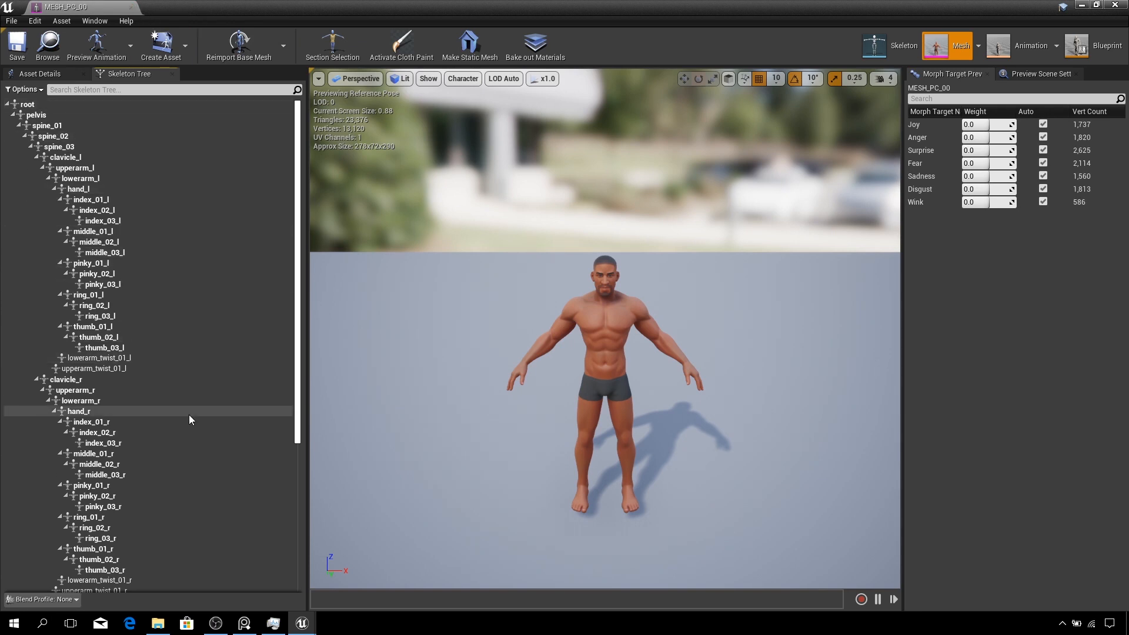
{"action": "left_click", "coordinate": [132, 9]}
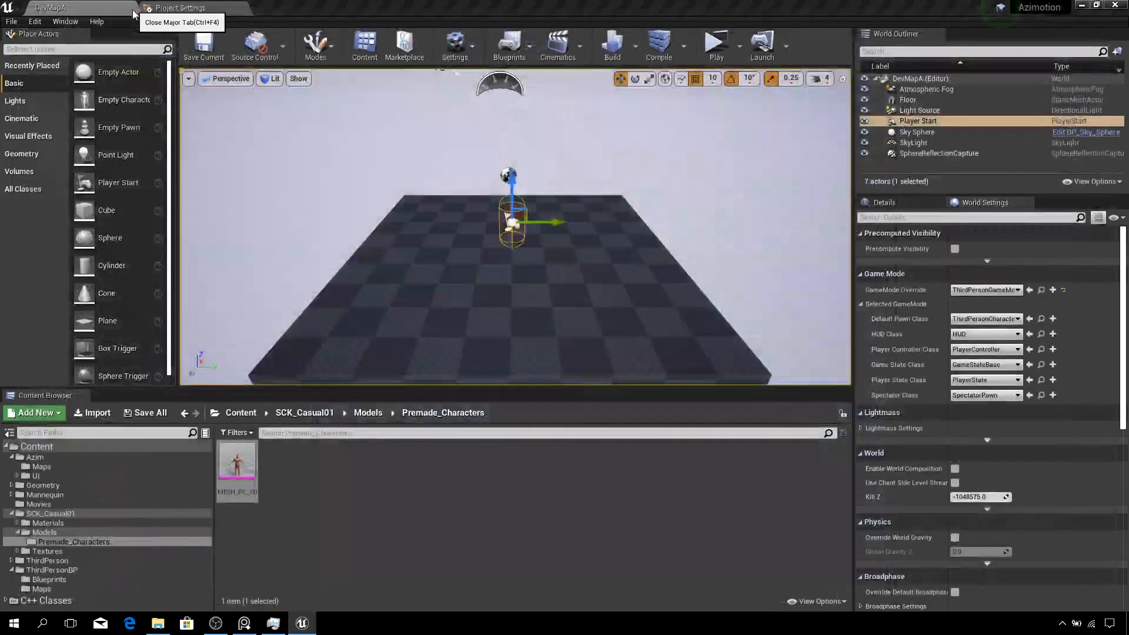
- Launch the level as a Standalone Game
{"action": "left_click", "coordinate": [605, 471]}
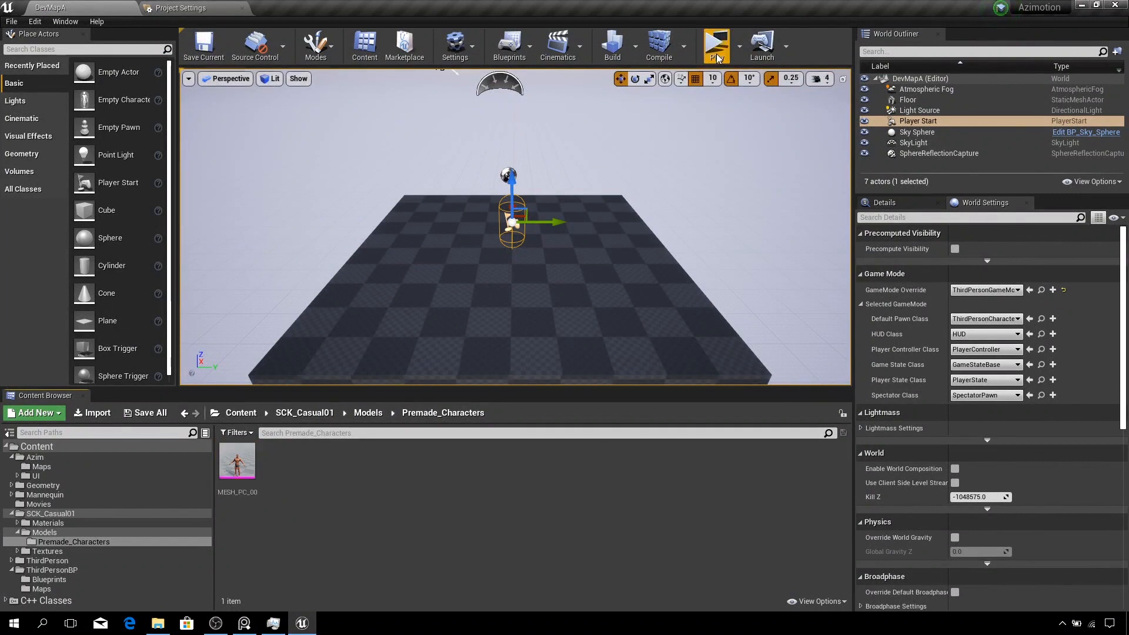
{"action": "left_click", "coordinate": [739, 52]}
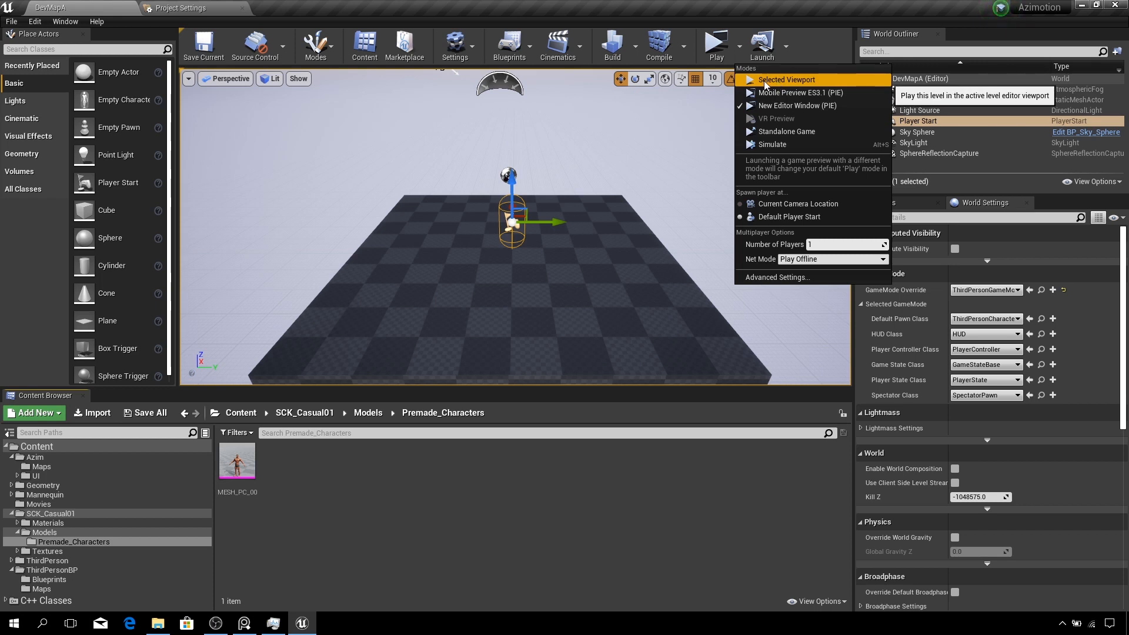
{"action": "left_click", "coordinate": [773, 132]}
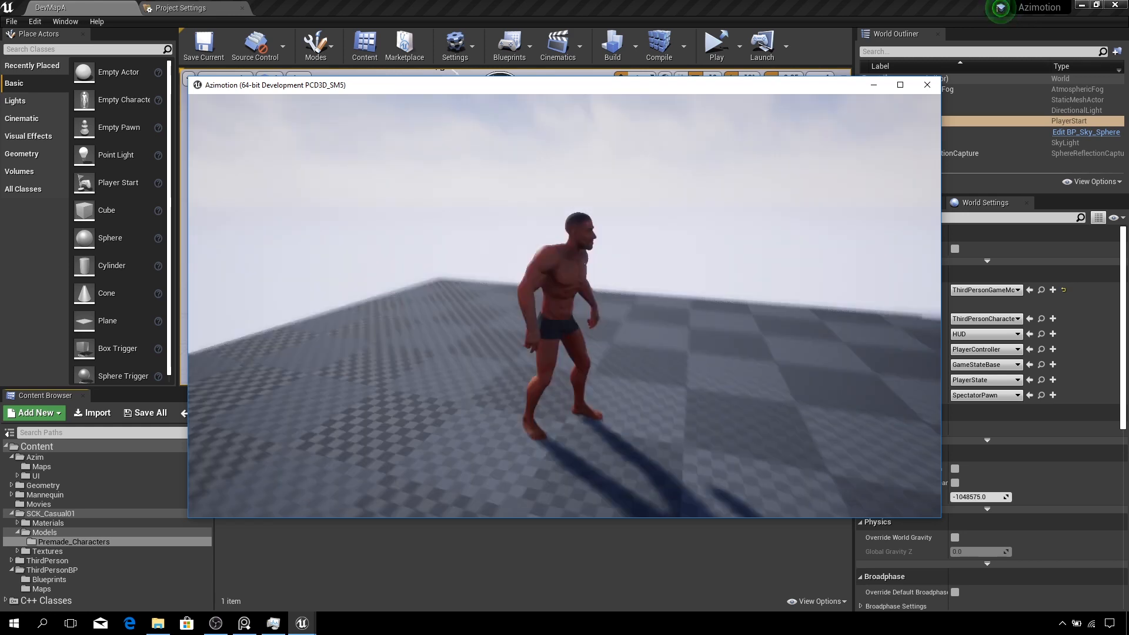
- Run and jump the character around the level to test the new mesh's animations, and exit the game
{"action": "key", "text": "w"}
{"action": "key", "text": "a"}
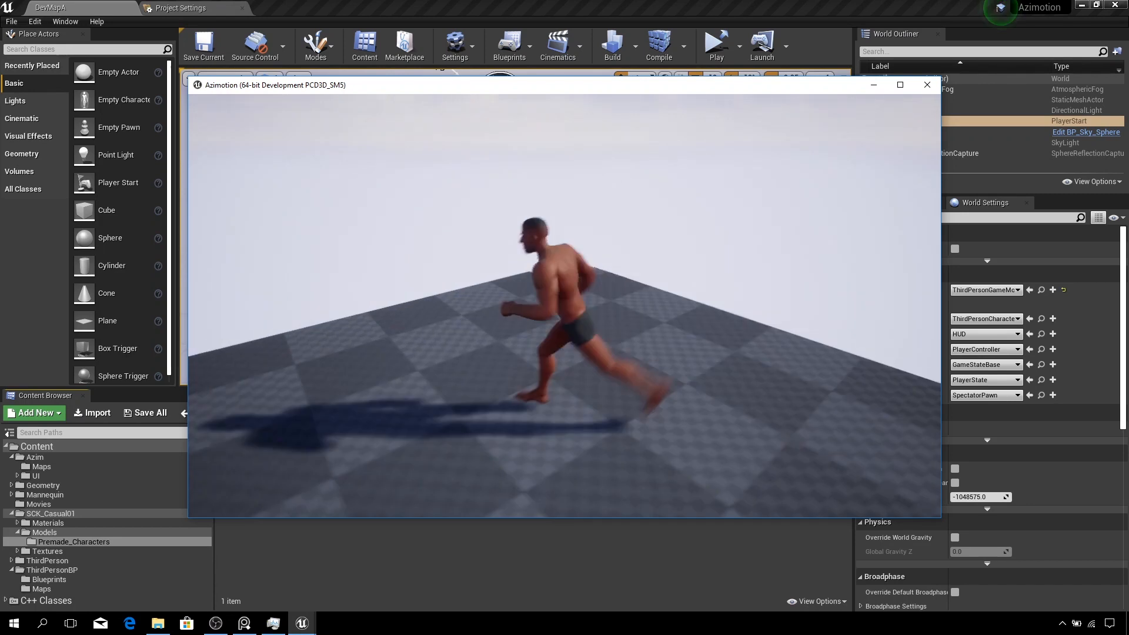
{"action": "key", "text": "w"}
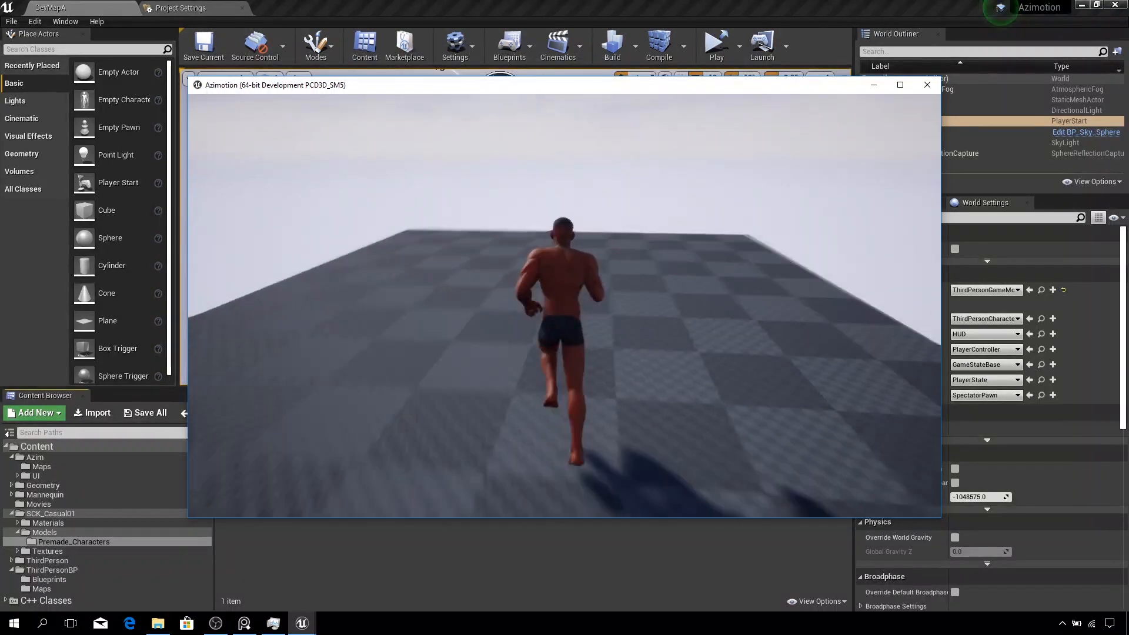
{"action": "key", "text": "a"}
{"action": "key", "text": "s"}
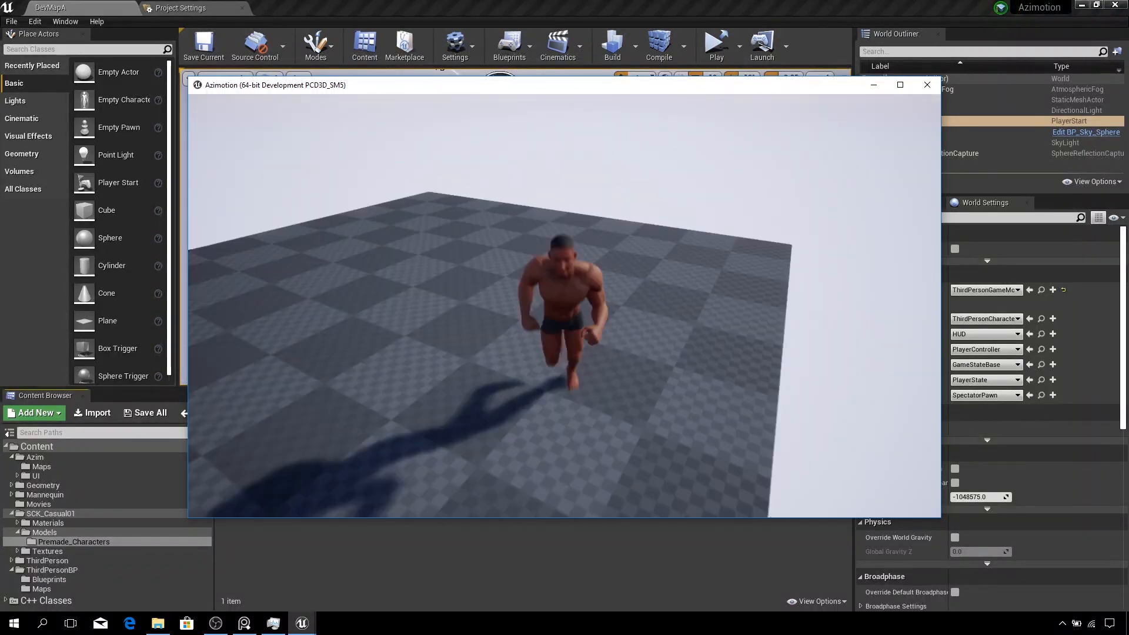
{"action": "key", "text": "a"}
{"action": "key", "text": "w"}
{"action": "key", "text": "space"}
{"action": "key", "text": "d"}
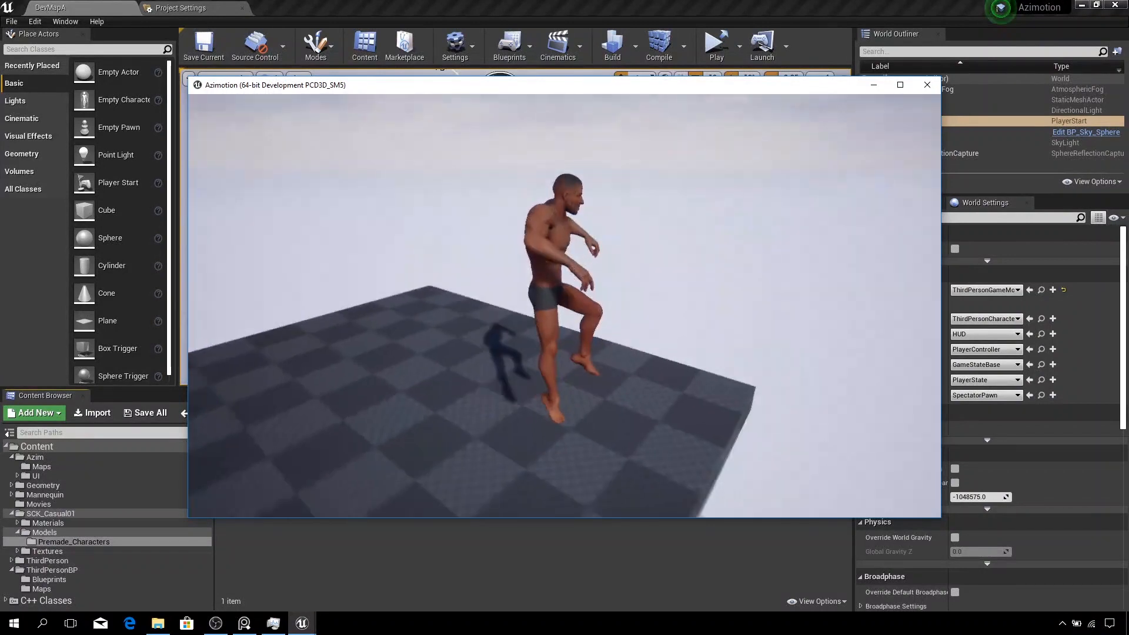
{"action": "key", "text": "w"}
{"action": "key", "text": "a"}
{"action": "key", "text": "w"}
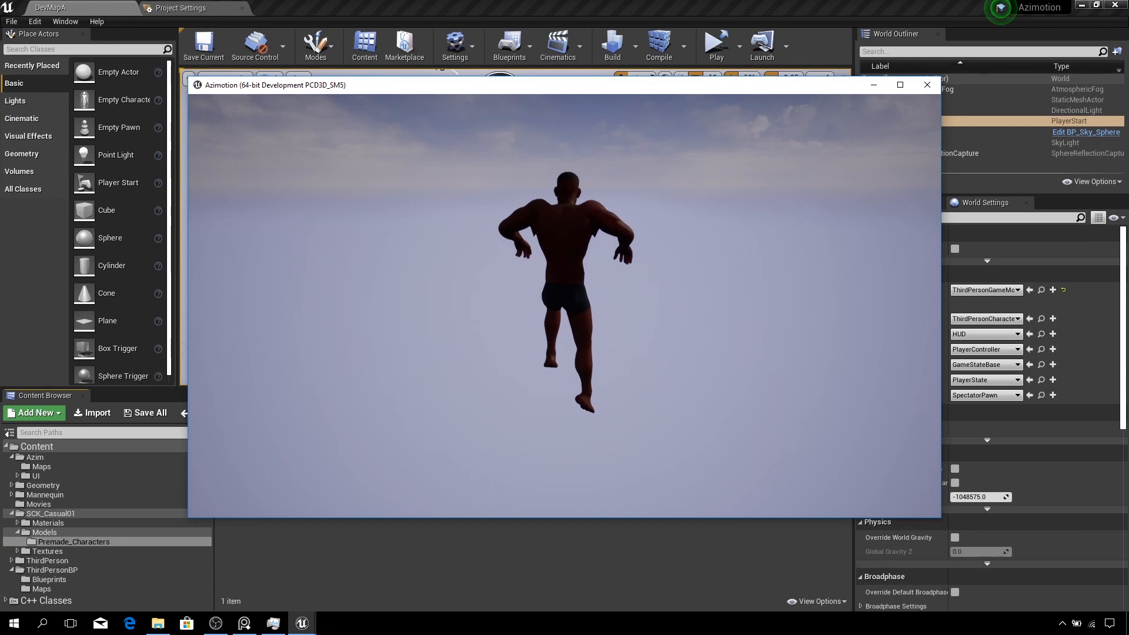
{"action": "key", "text": "Escape"}
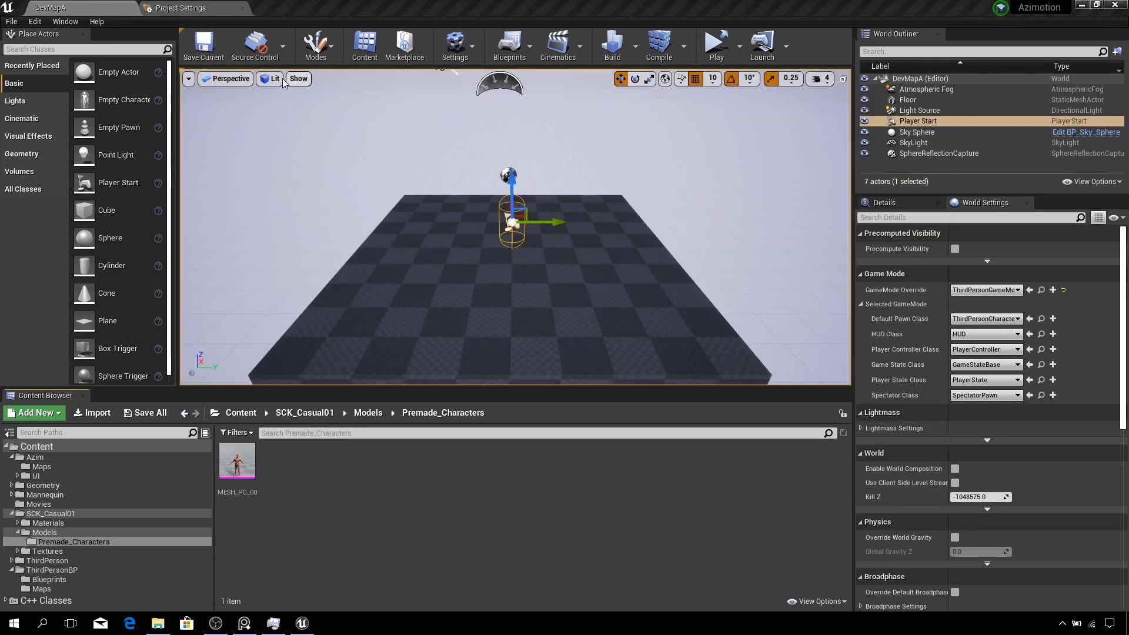
- Open the MainMenu level from the Azim > Maps folder
{"action": "left_click", "coordinate": [242, 413]}
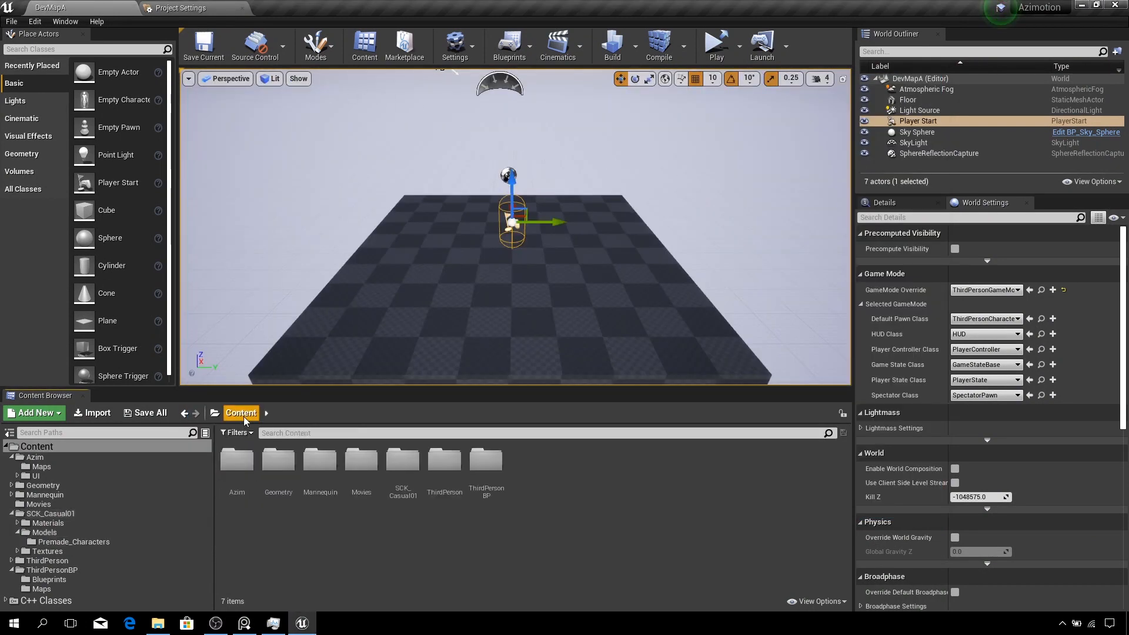
{"action": "double_click", "coordinate": [237, 461]}
{"action": "double_click", "coordinate": [238, 468]}
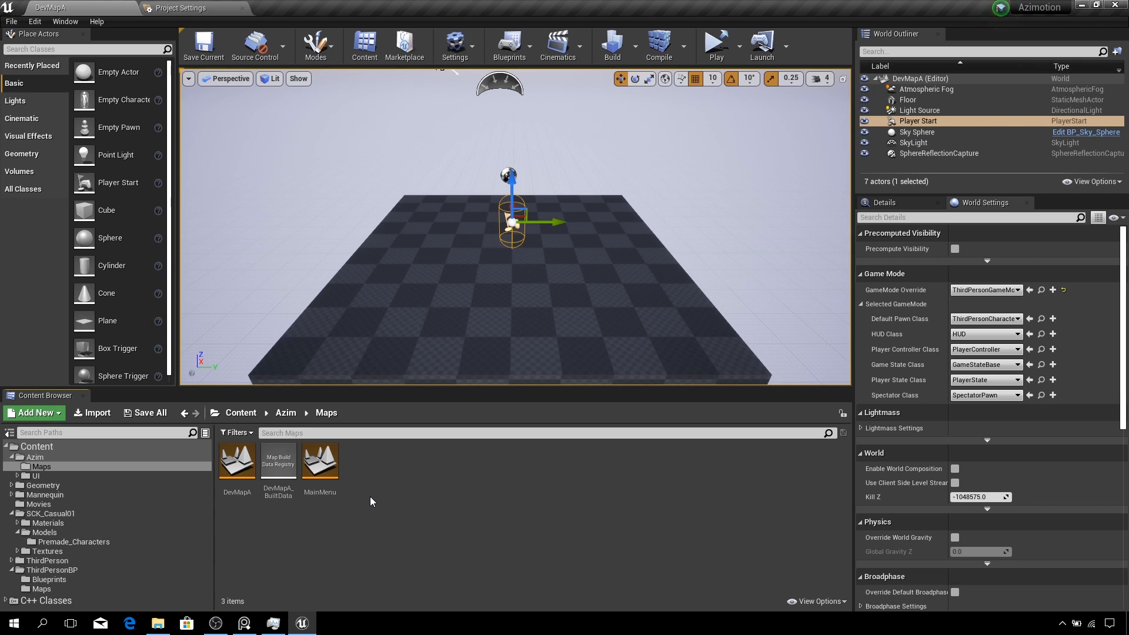
{"action": "double_click", "coordinate": [318, 467]}
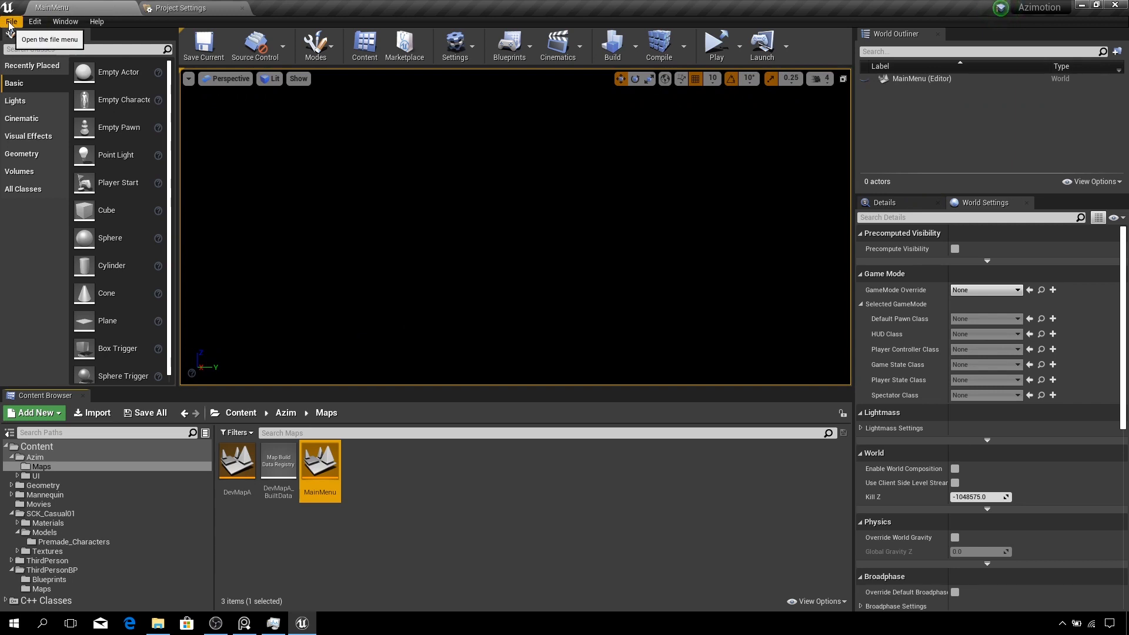
- Start packaging the project for Windows (64-bit) and browse to the ACGMotion folder as the output location
{"action": "left_click", "coordinate": [11, 22]}
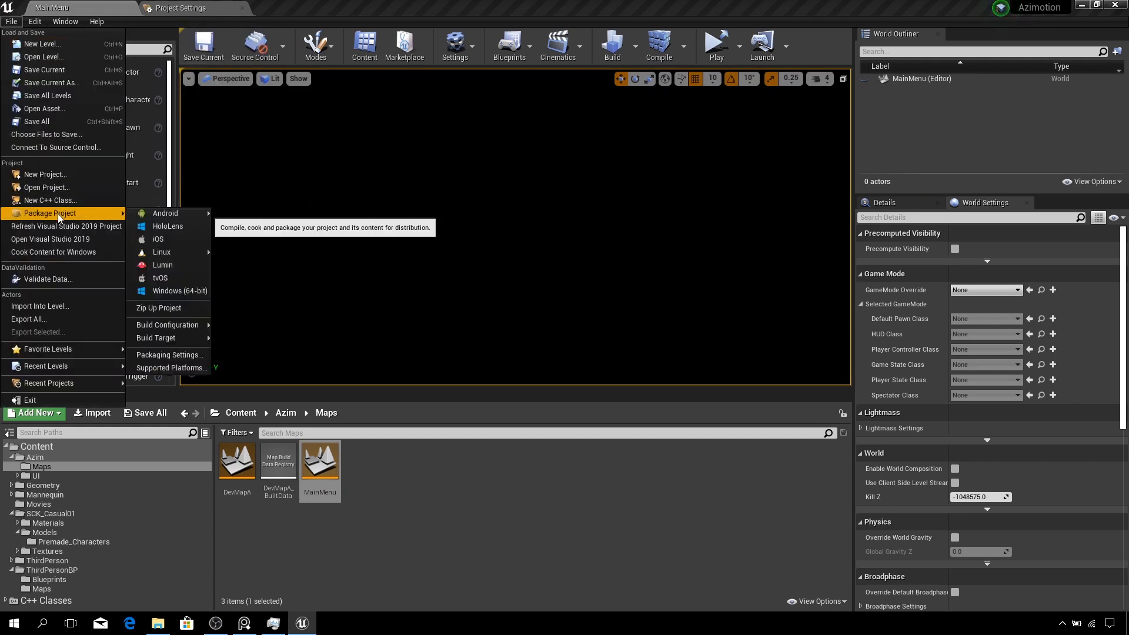
{"action": "left_click", "coordinate": [187, 291]}
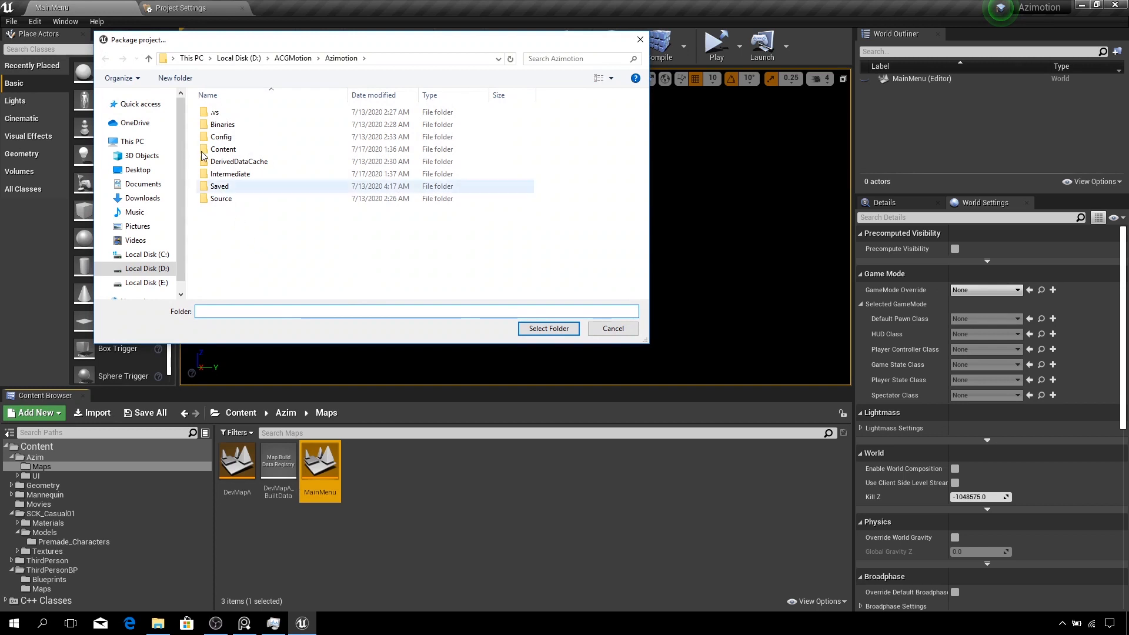
{"action": "left_click", "coordinate": [148, 59]}
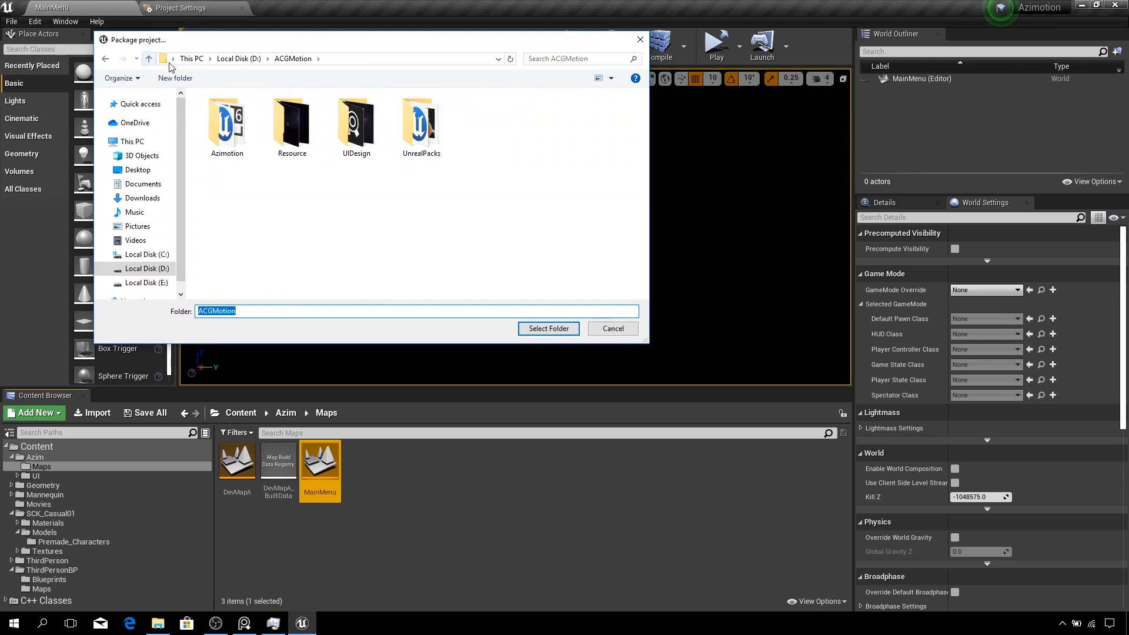
{"action": "double_click", "coordinate": [229, 137]}
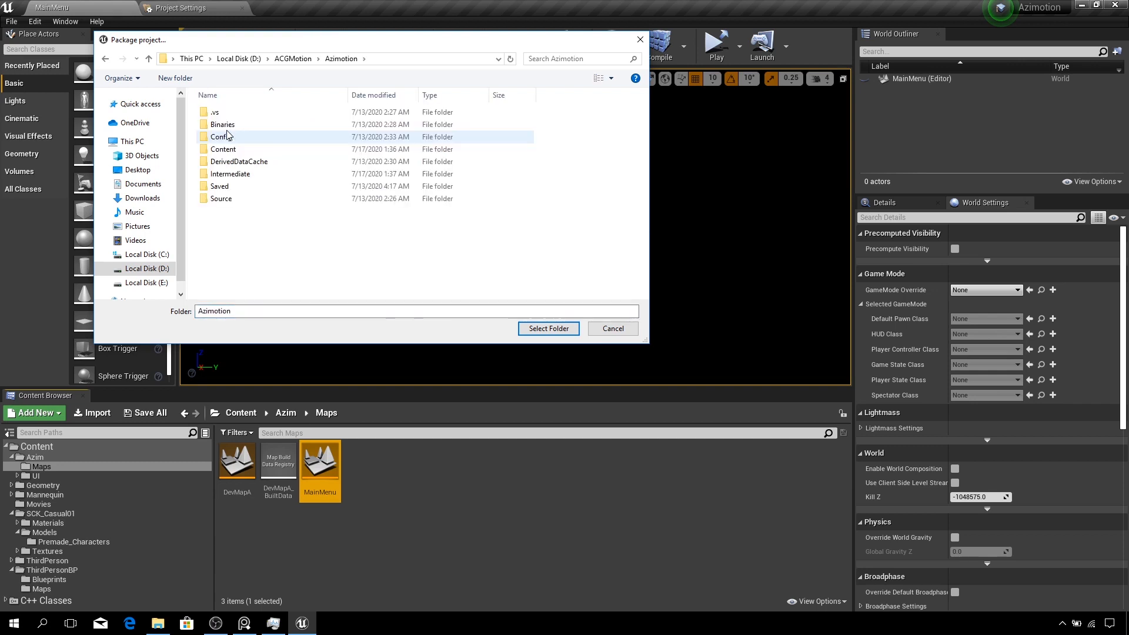
{"action": "right_click", "coordinate": [238, 222]}
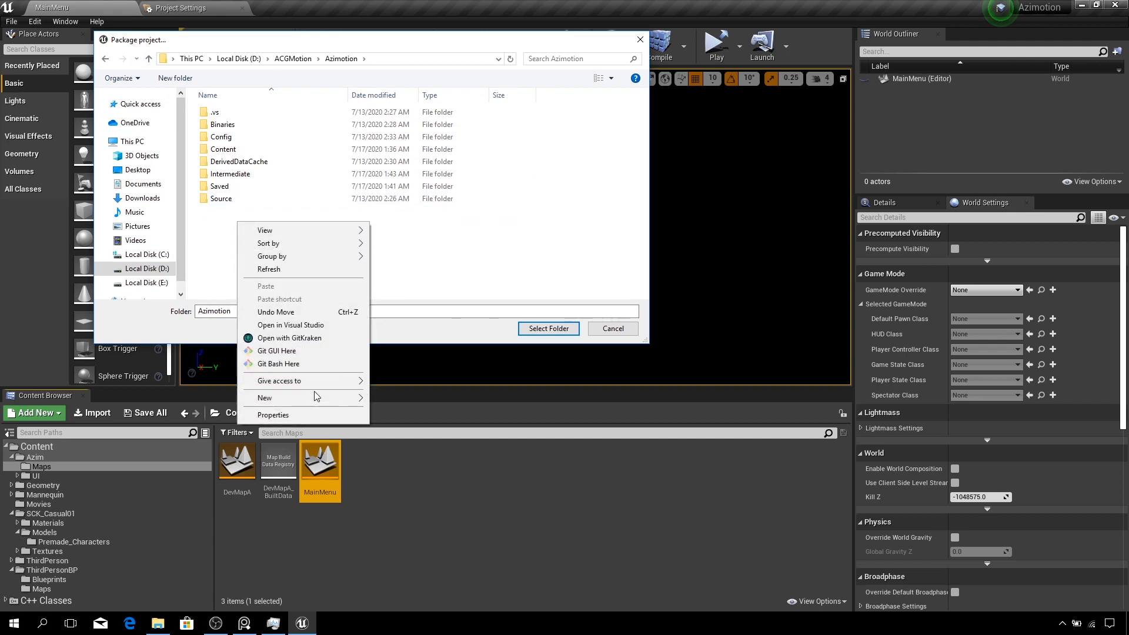
{"action": "mouse_move", "coordinate": [315, 399]}
{"action": "key", "text": "Escape"}
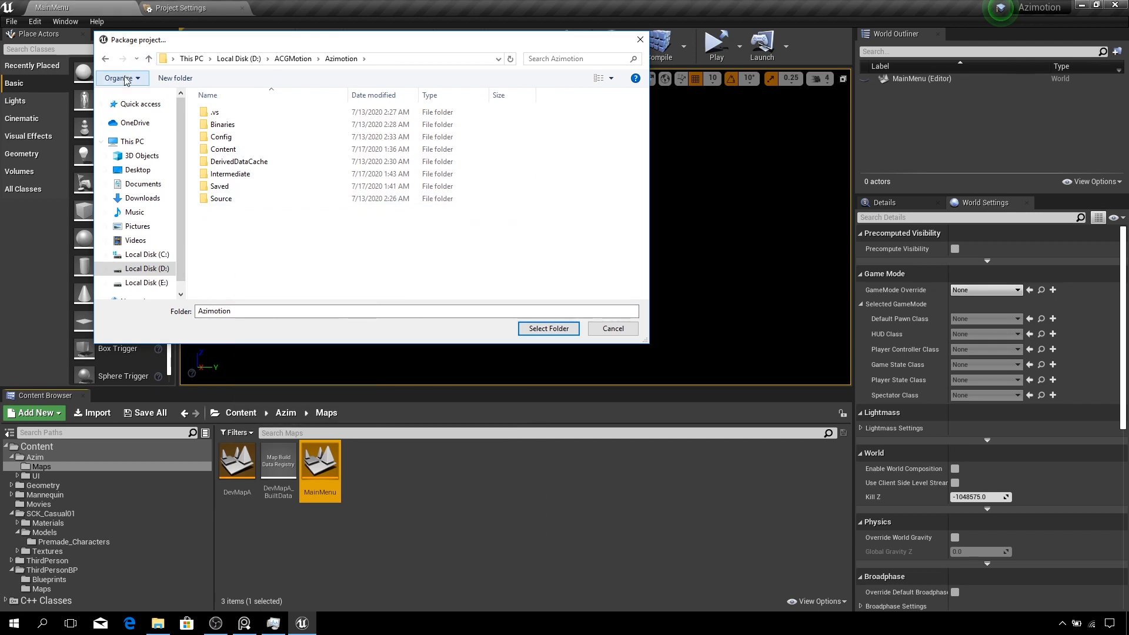
{"action": "left_click", "coordinate": [150, 59]}
- Create a new folder named Builds inside ACGMotion, open it, and select it as the packaging output folder
{"action": "right_click", "coordinate": [245, 201]}
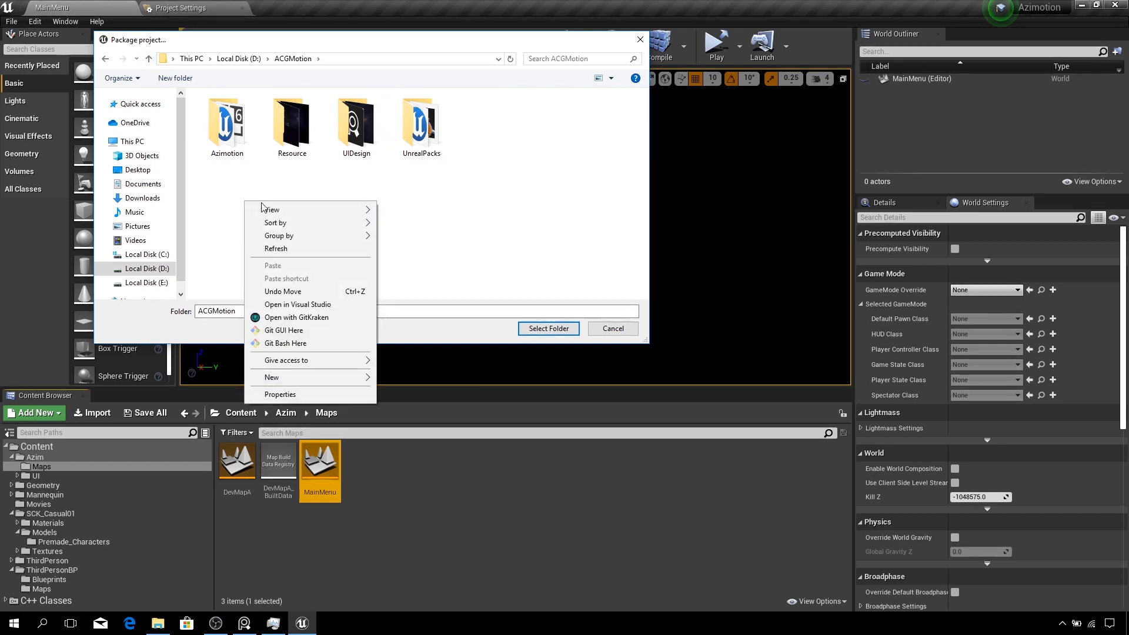
{"action": "mouse_move", "coordinate": [313, 379]}
{"action": "left_click", "coordinate": [403, 378]}
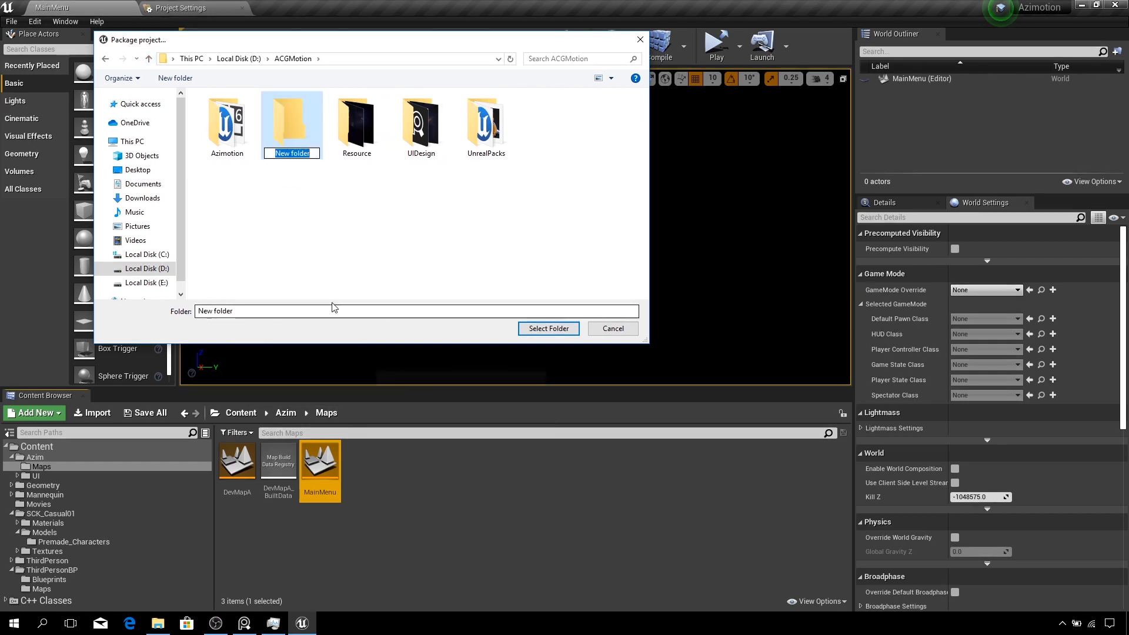
{"action": "type", "text": "Bui"}
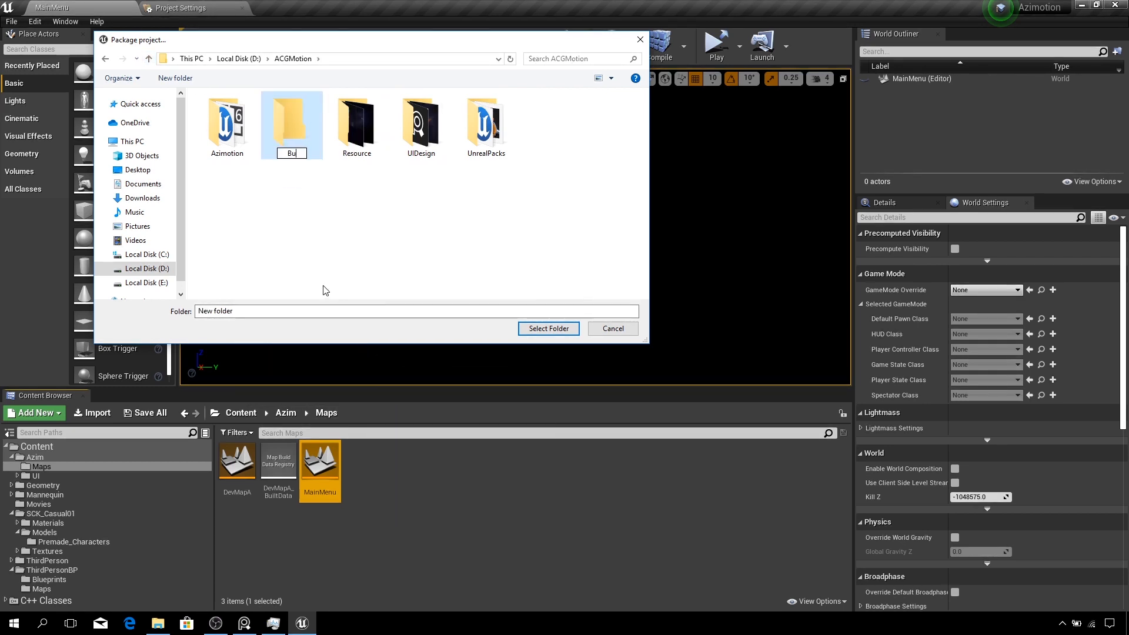
{"action": "type", "text": "lds"}
{"action": "key", "text": "Return"}
{"action": "double_click", "coordinate": [289, 127]}
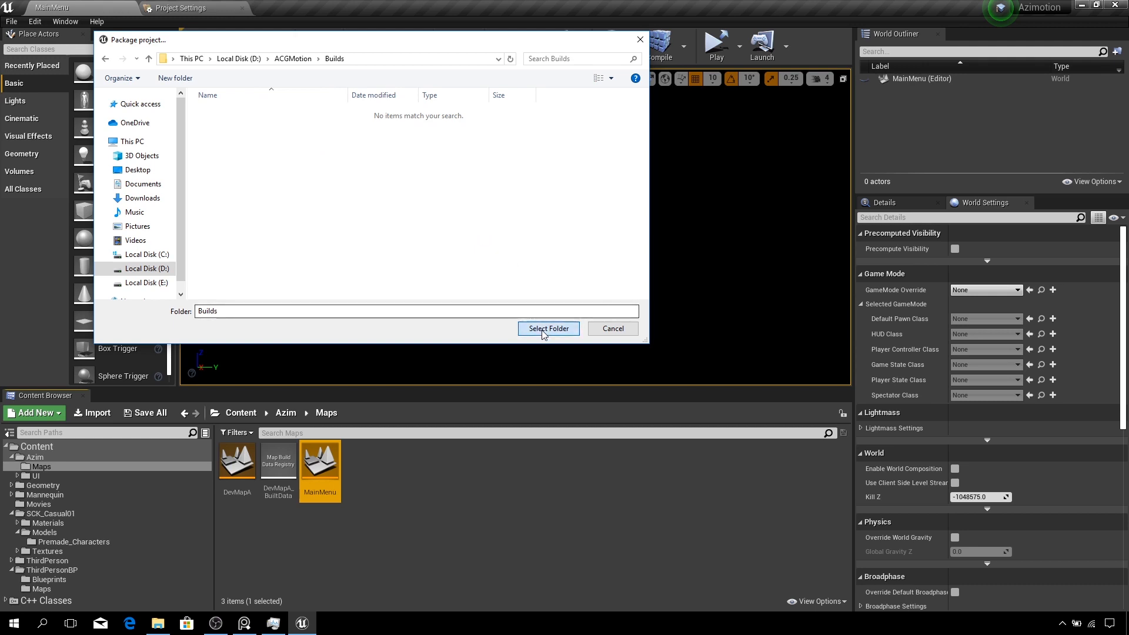
{"action": "left_click", "coordinate": [544, 329]}
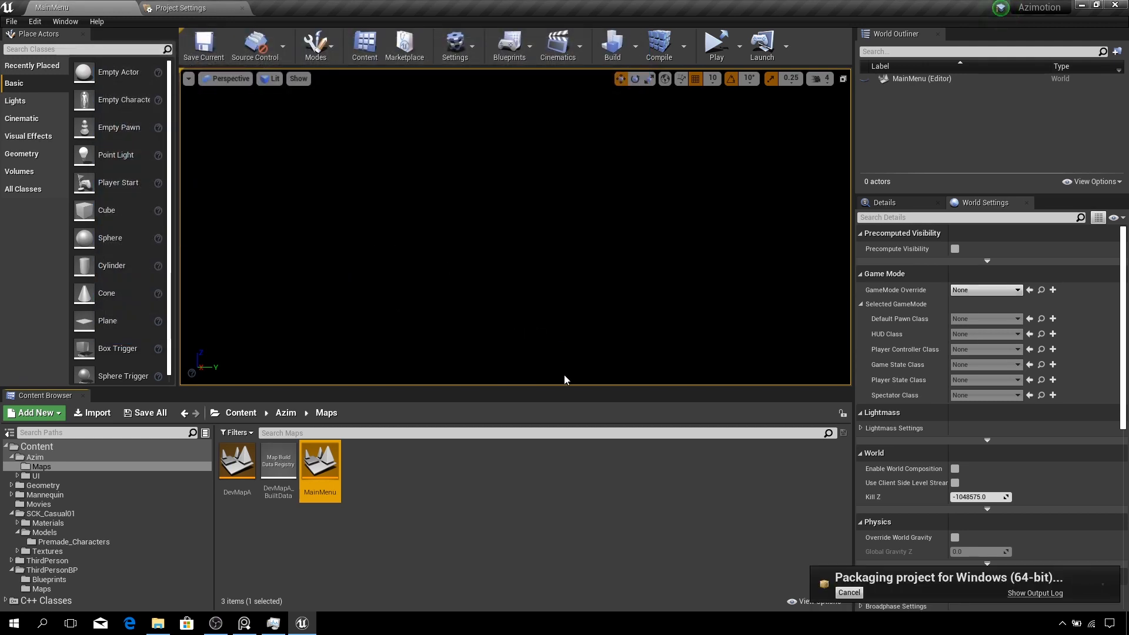
- Open the output log and follow the Windows packaging progress until it finishes
{"action": "left_click", "coordinate": [1035, 593]}
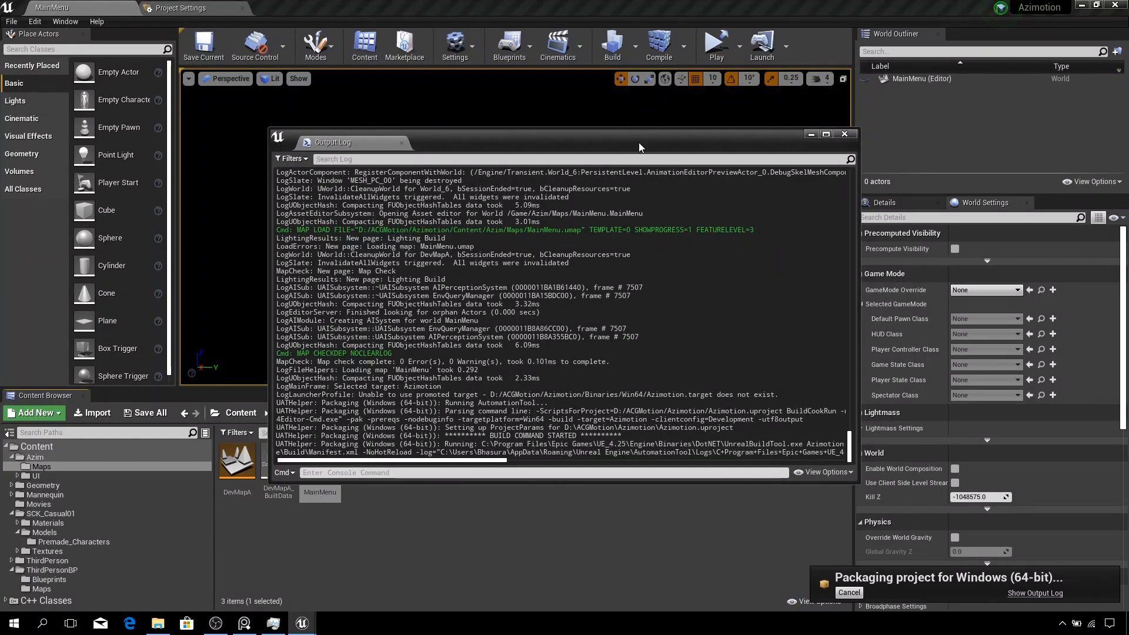
{"action": "left_click_drag", "start_coordinate": [798, 149], "coordinate": [728, 135]}
{"action": "left_click", "coordinate": [756, 122]}
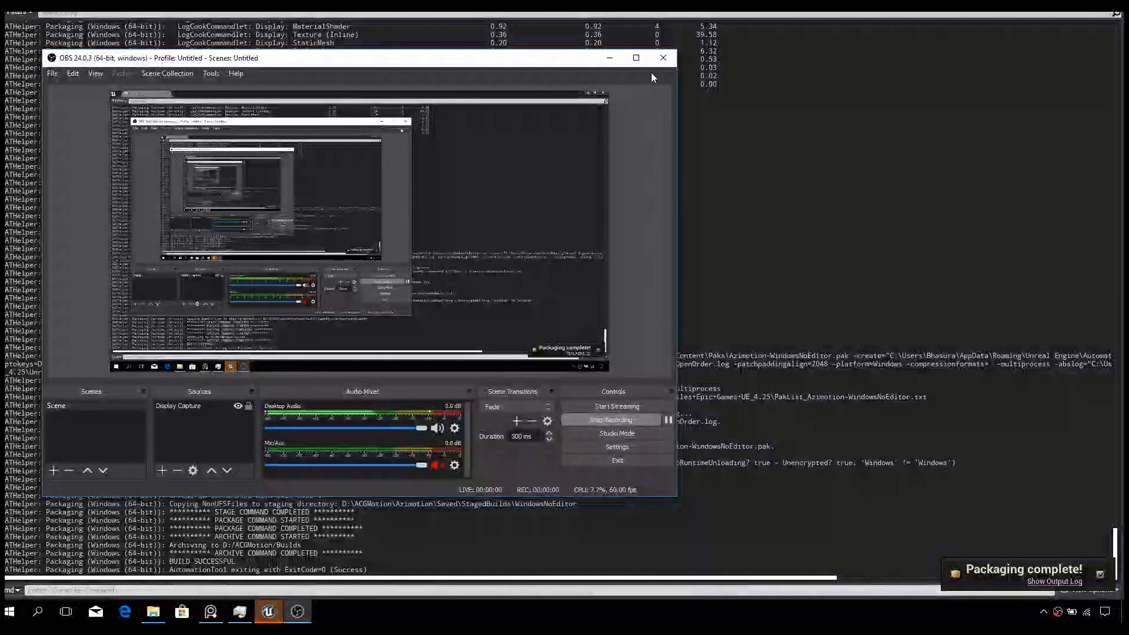
{"action": "left_click", "coordinate": [609, 58]}
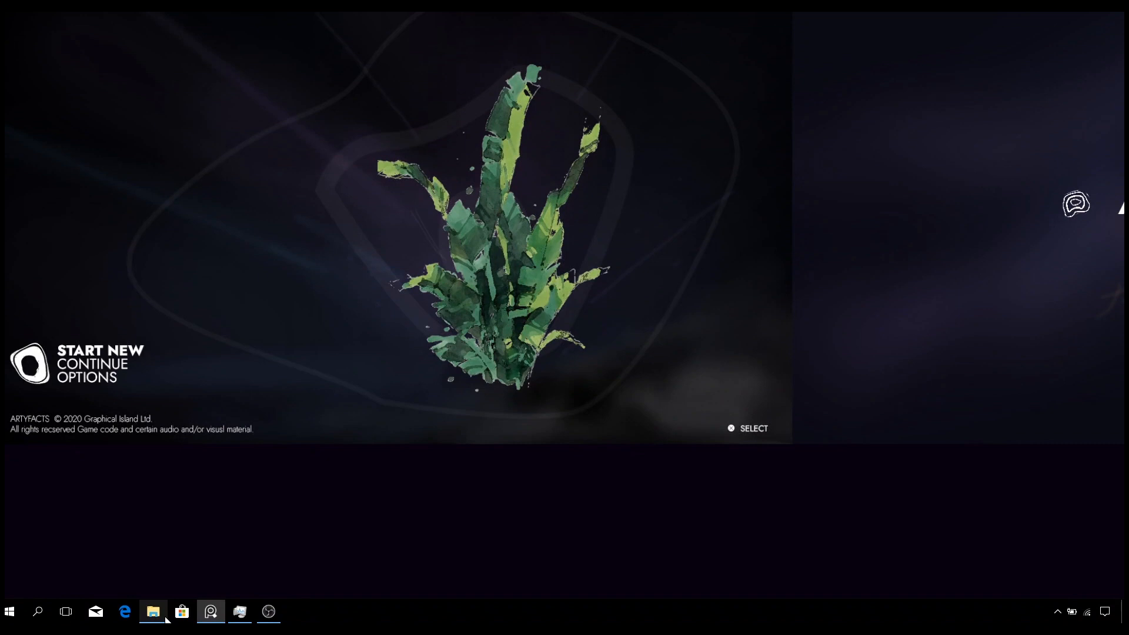
- Switch to File Explorer and browse to the ACGMotion > Builds > WindowsNoEditor output folder
{"action": "left_click", "coordinate": [153, 612]}
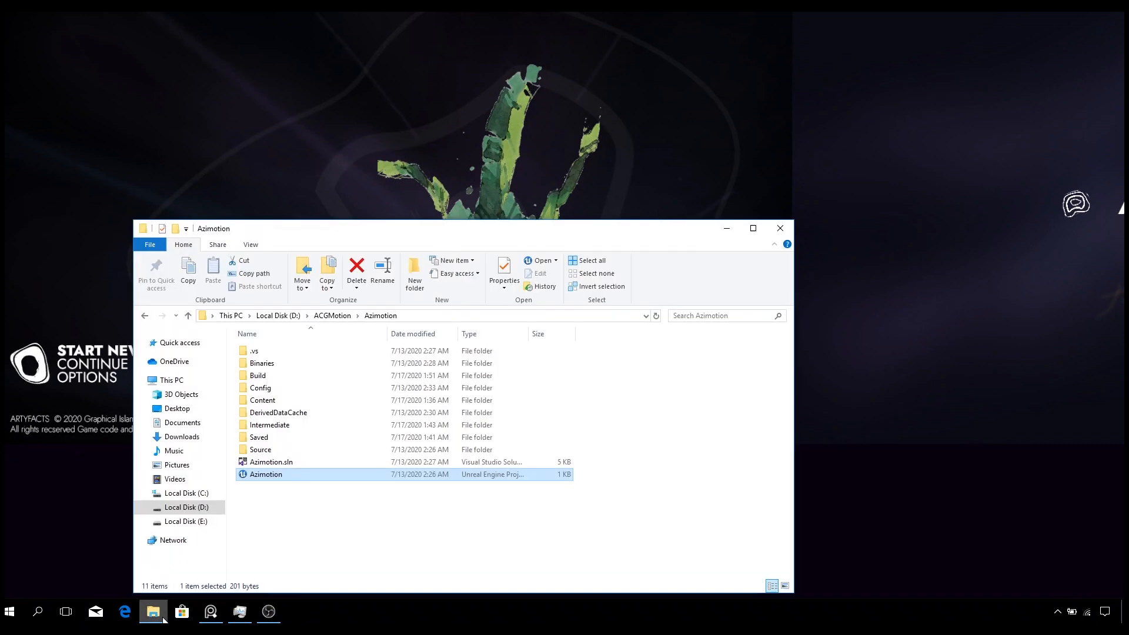
{"action": "left_click", "coordinate": [188, 315]}
{"action": "double_click", "coordinate": [333, 365]}
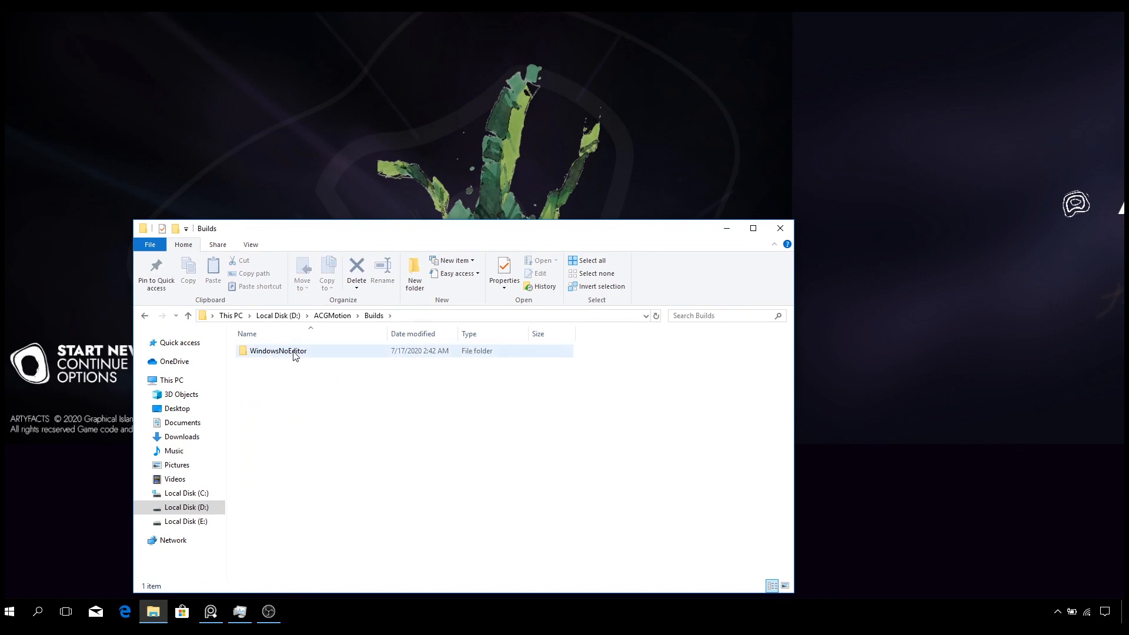
{"action": "double_click", "coordinate": [293, 353]}
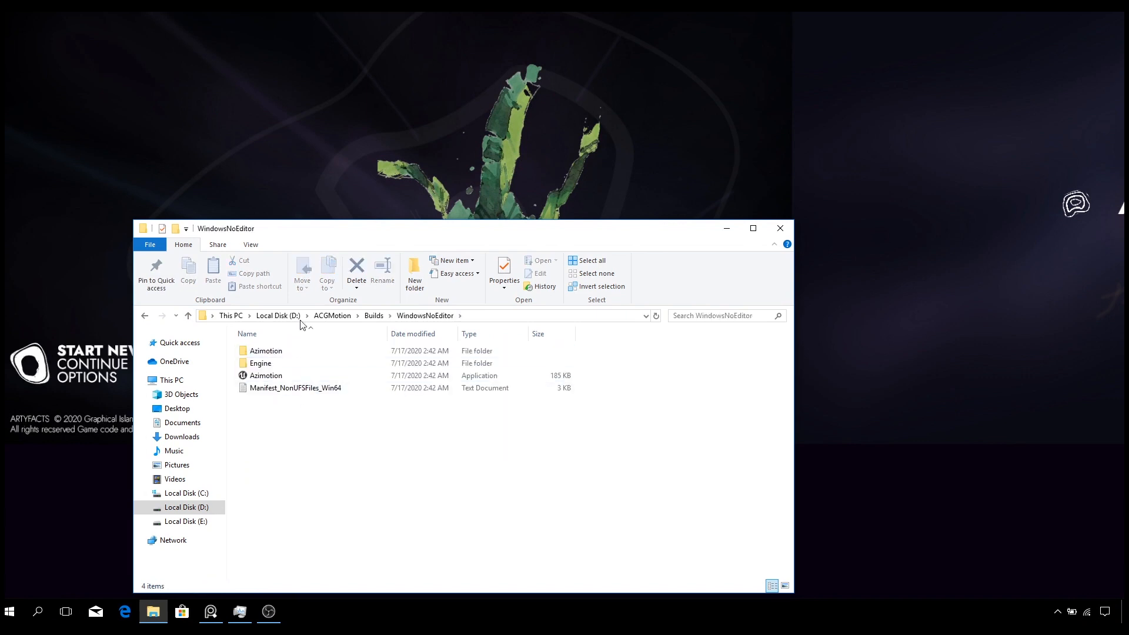
{"action": "left_click_drag", "start_coordinate": [341, 242], "coordinate": [340, 201]}
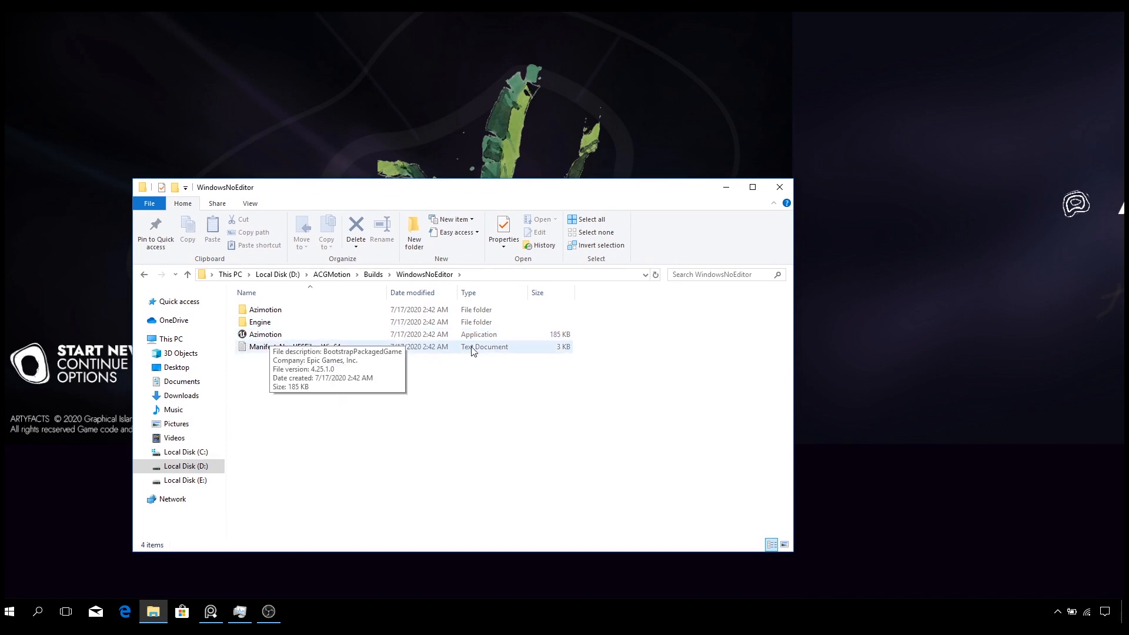
- Check the properties of the packaged WindowsNoEditor folder and close the properties dialog
{"action": "left_click", "coordinate": [187, 274]}
{"action": "right_click", "coordinate": [280, 313]}
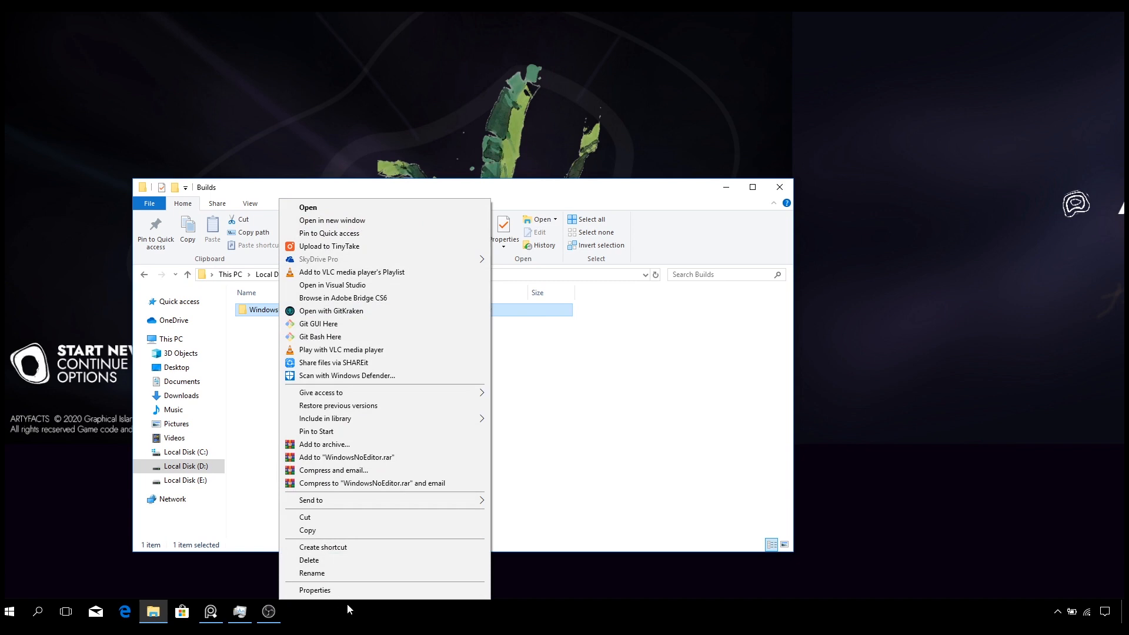
{"action": "left_click", "coordinate": [333, 590]}
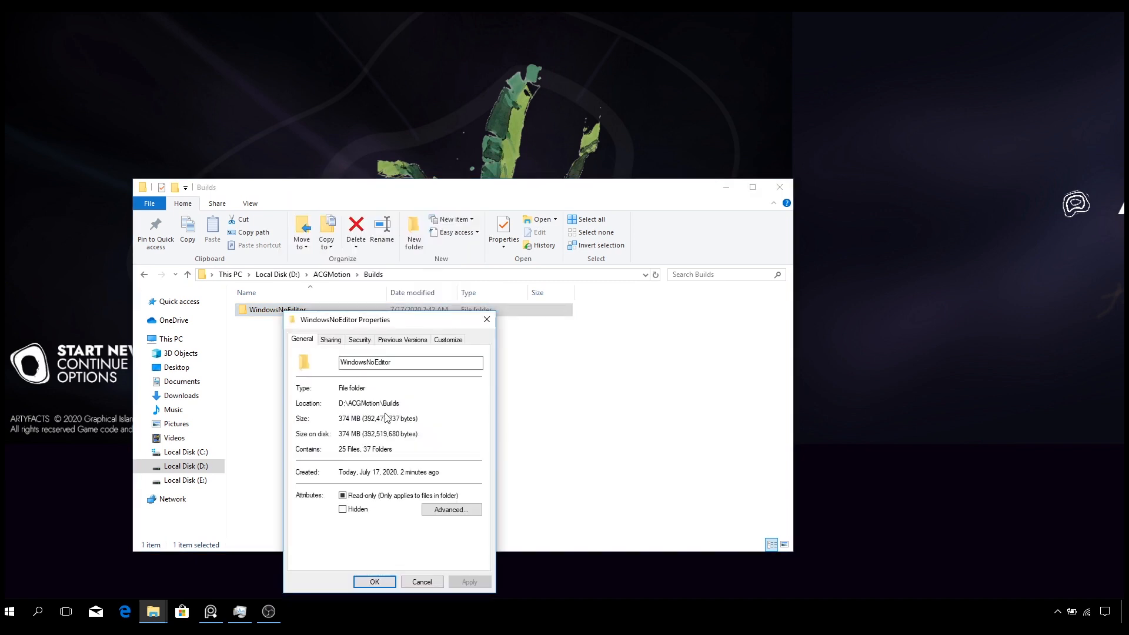
{"action": "left_click", "coordinate": [486, 320]}
- Launch the packaged Azimotion application from the WindowsNoEditor folder
{"action": "double_click", "coordinate": [277, 310]}
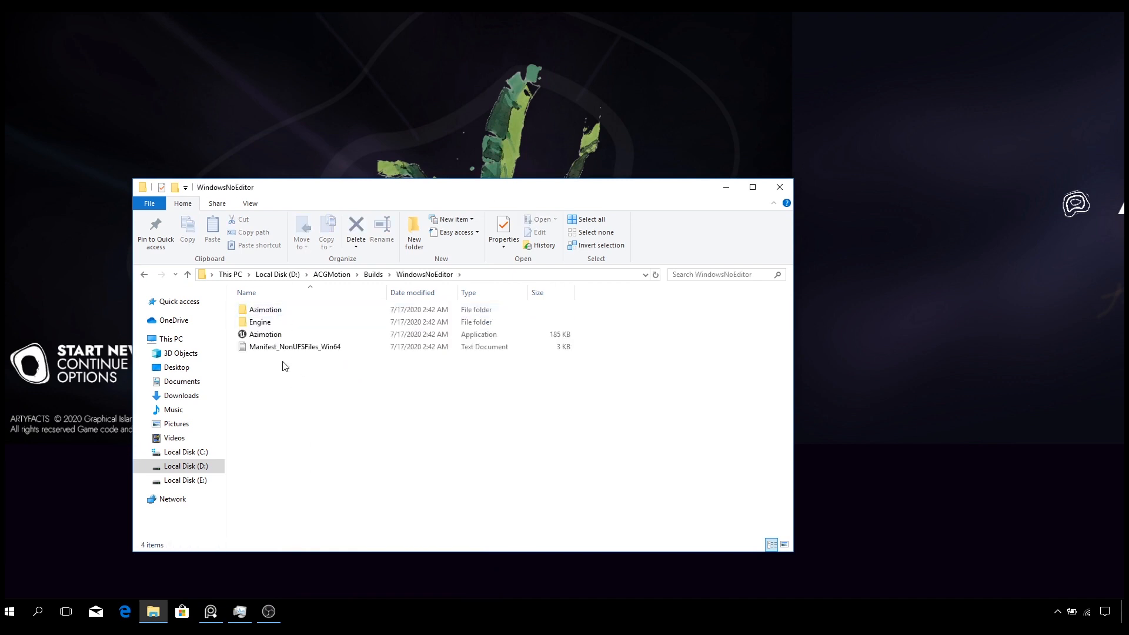
{"action": "double_click", "coordinate": [278, 337]}
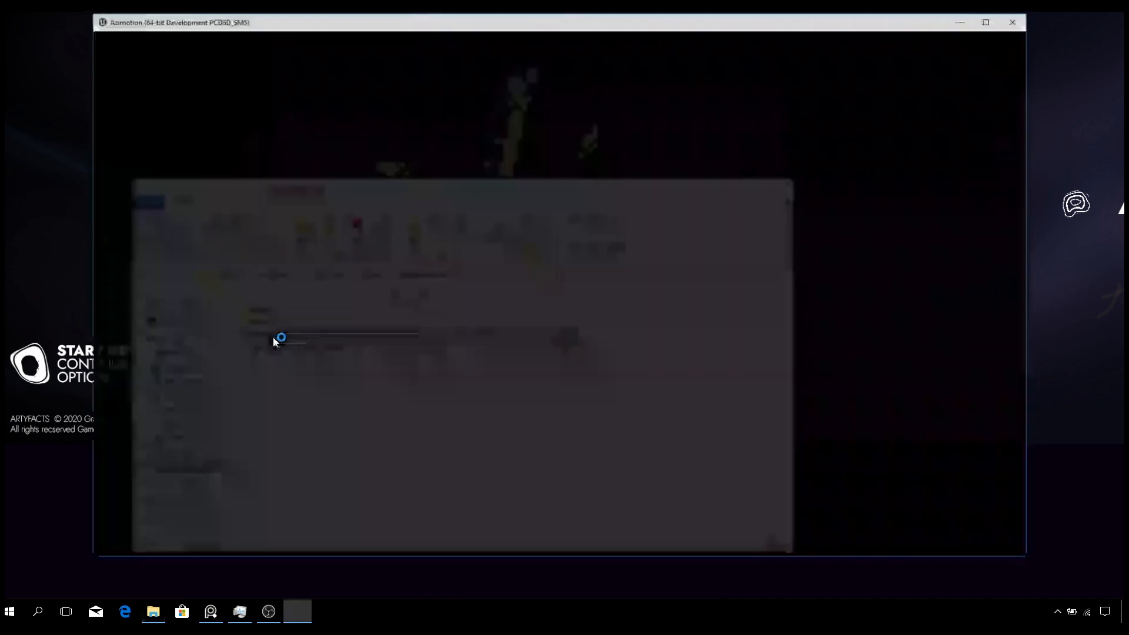
{"action": "left_click", "coordinate": [990, 20]}
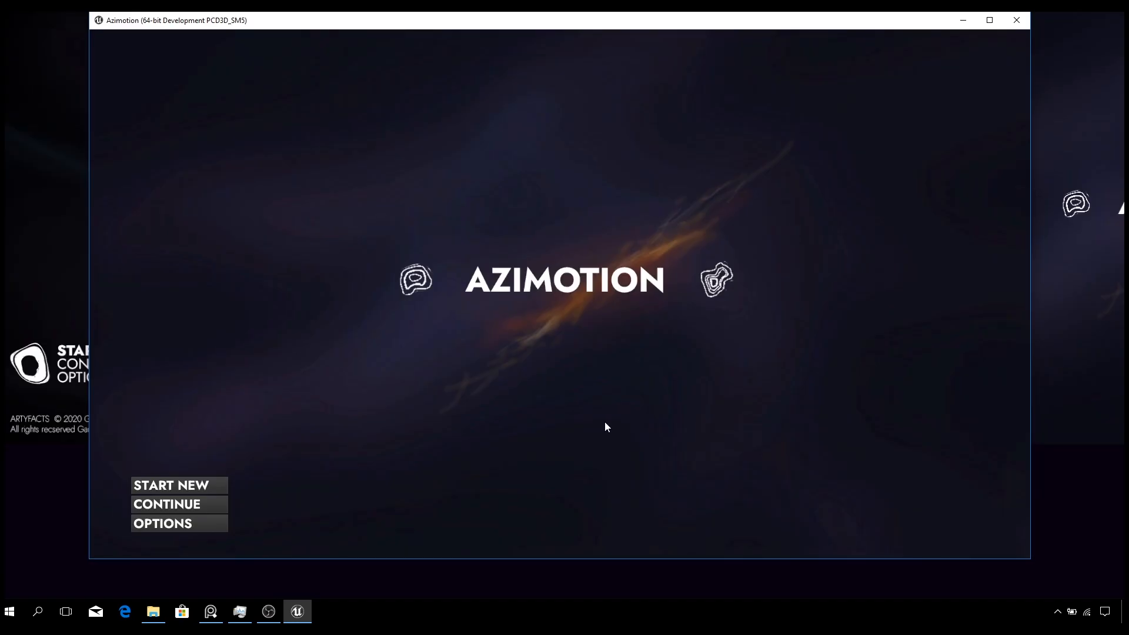
- Start a new game from the main menu and move the character around to test the packaged build
{"action": "left_click", "coordinate": [193, 486]}
{"action": "key", "text": "s"}
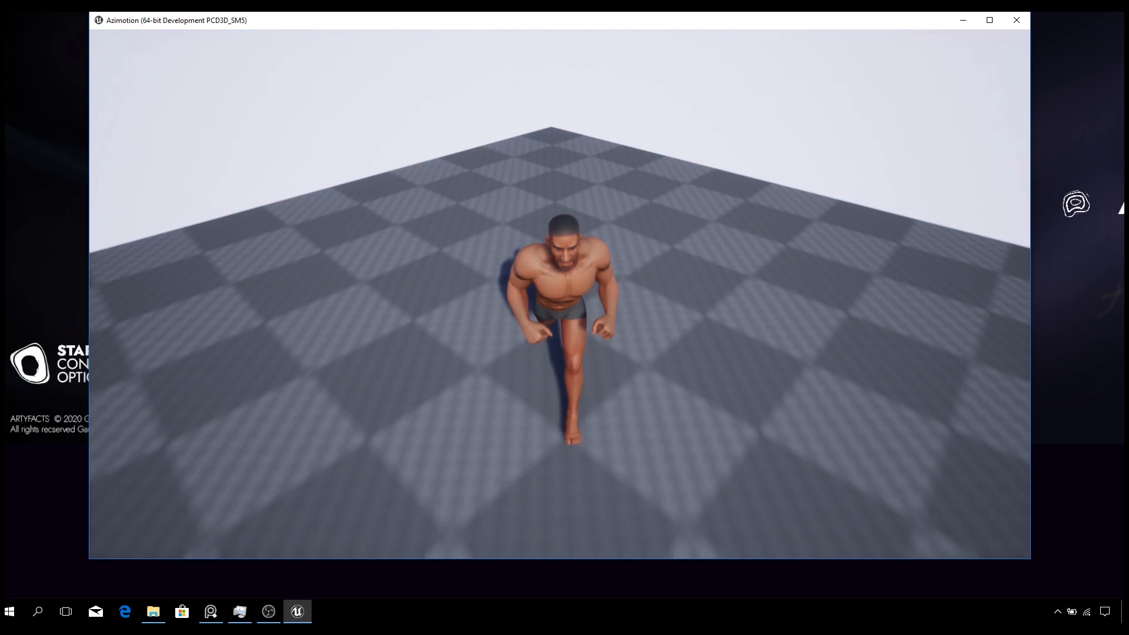
{"action": "key", "text": "w"}
{"action": "key", "text": "d"}
{"action": "key", "text": "s"}
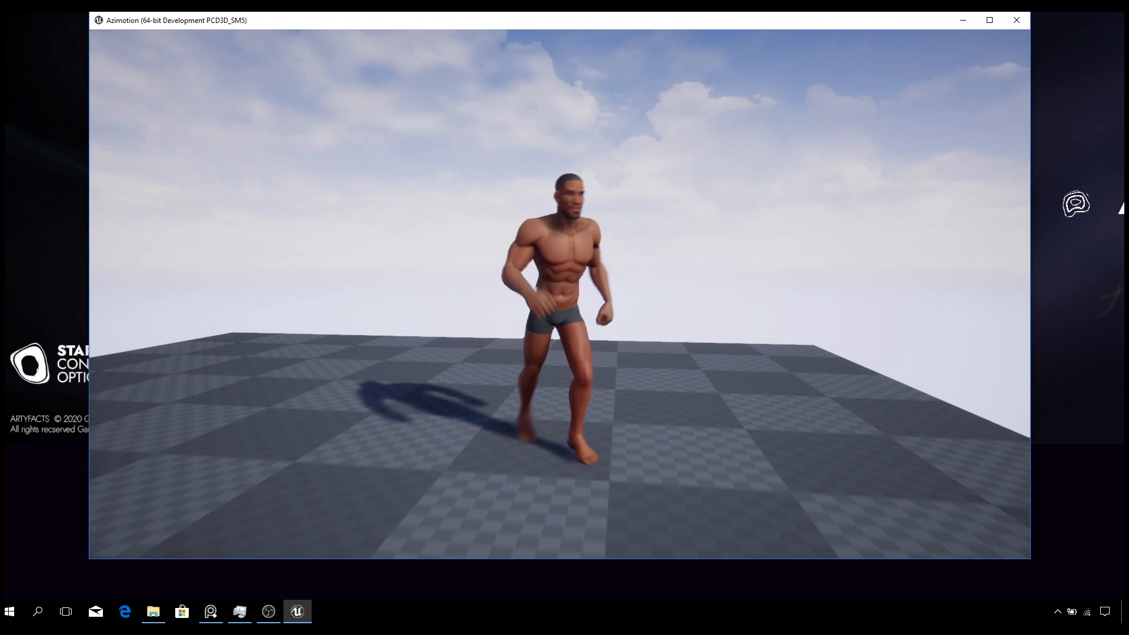
{"action": "key", "text": "d"}
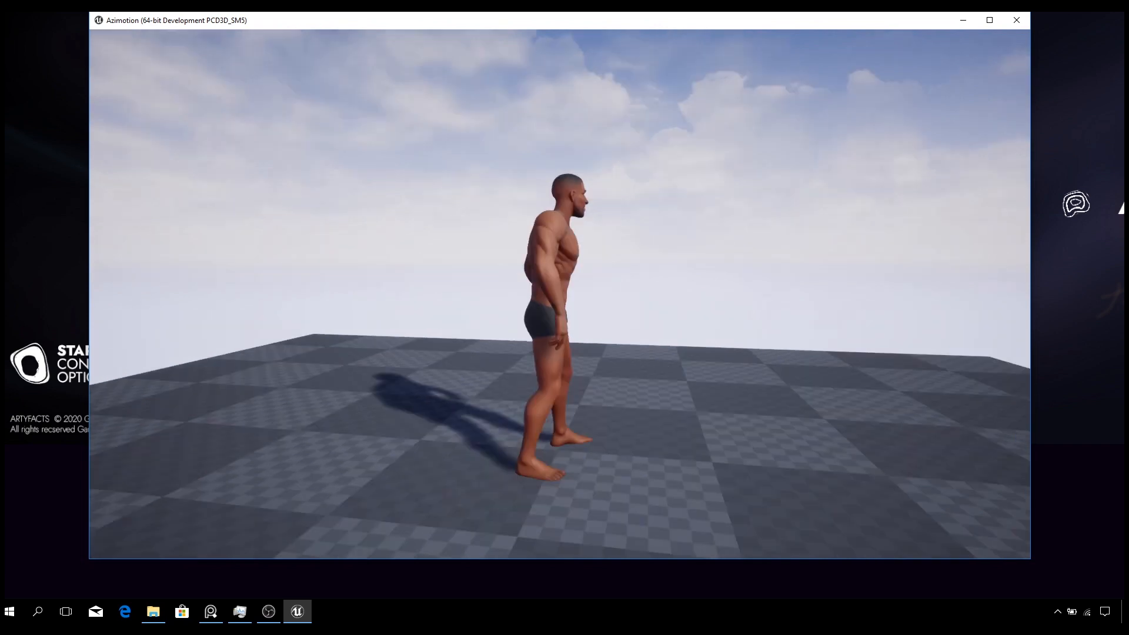
{"action": "key", "text": "s"}
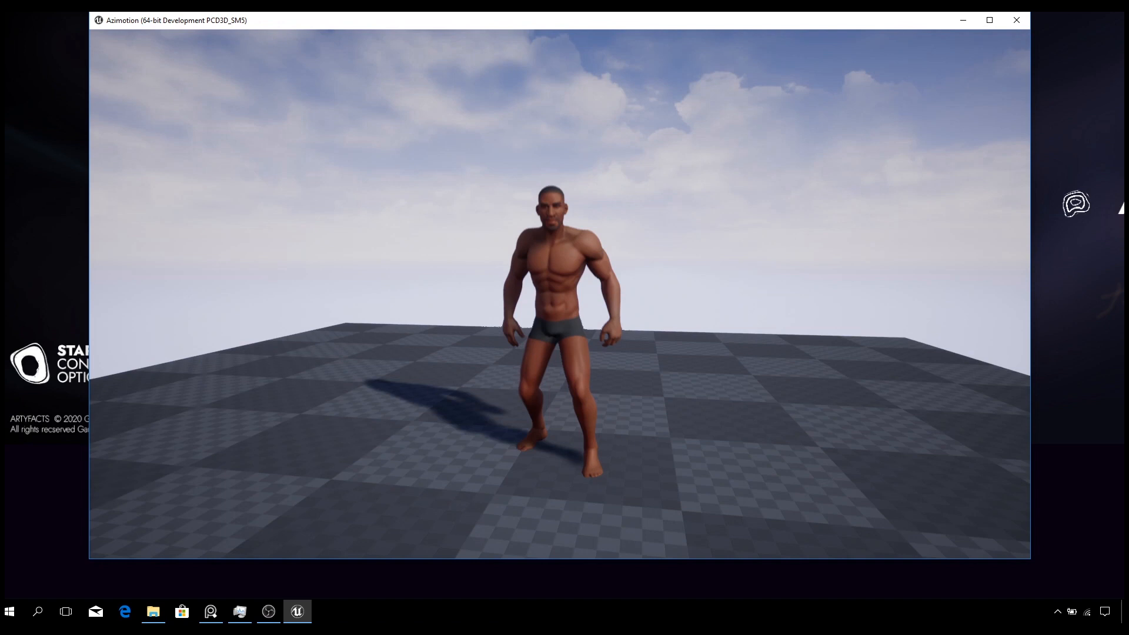
{"action": "key", "text": "w"}
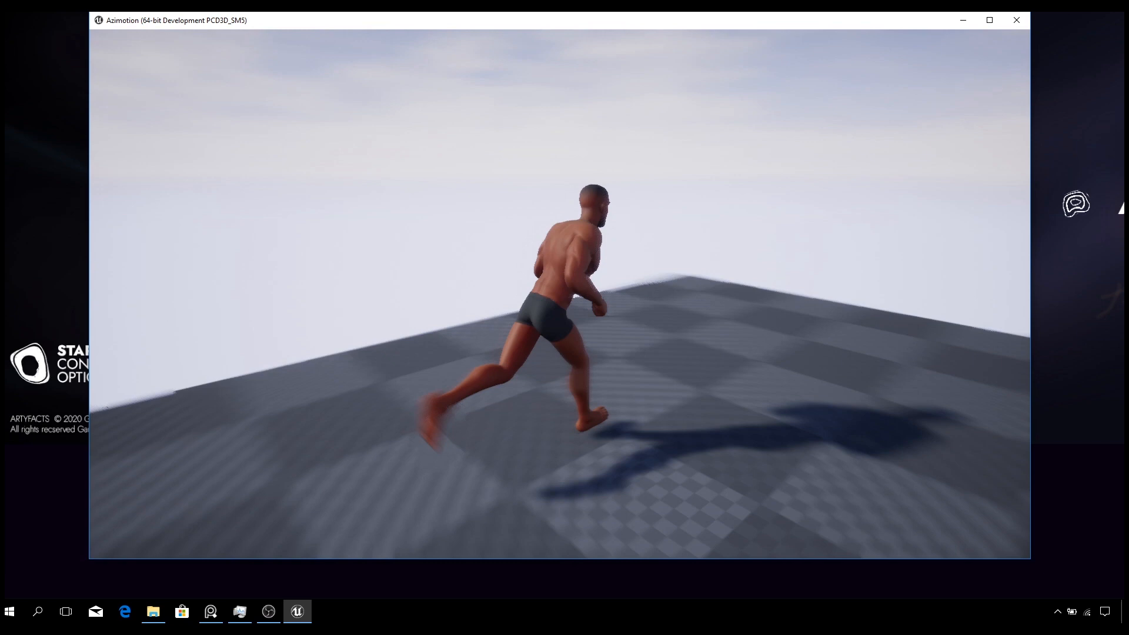
{"action": "key", "text": "Escape"}
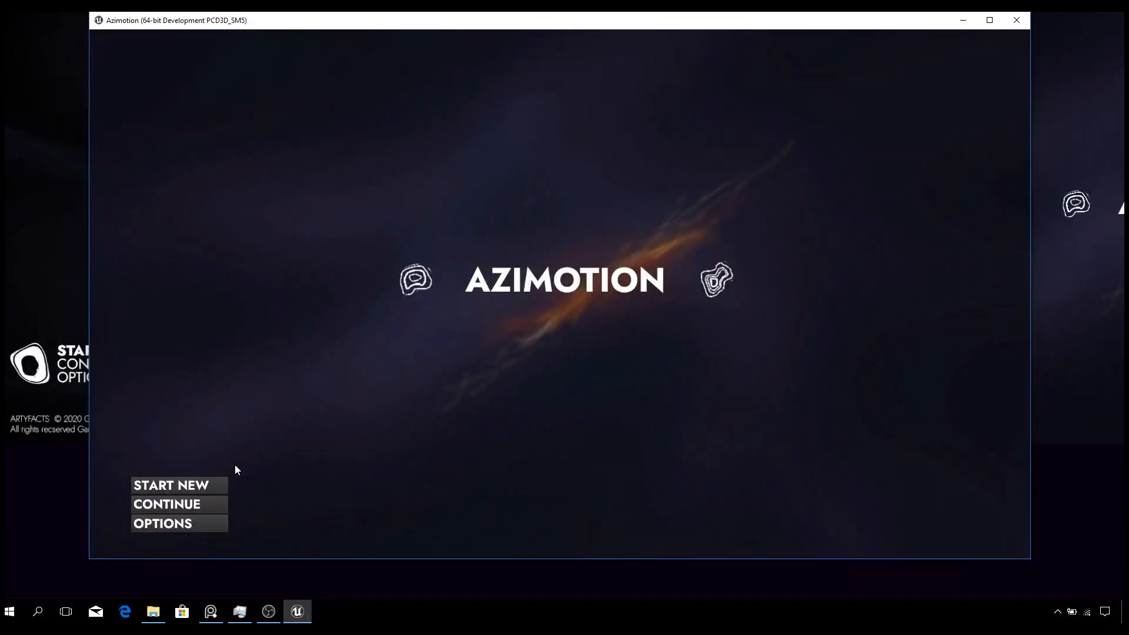
{"action": "left_click", "coordinate": [169, 485]}
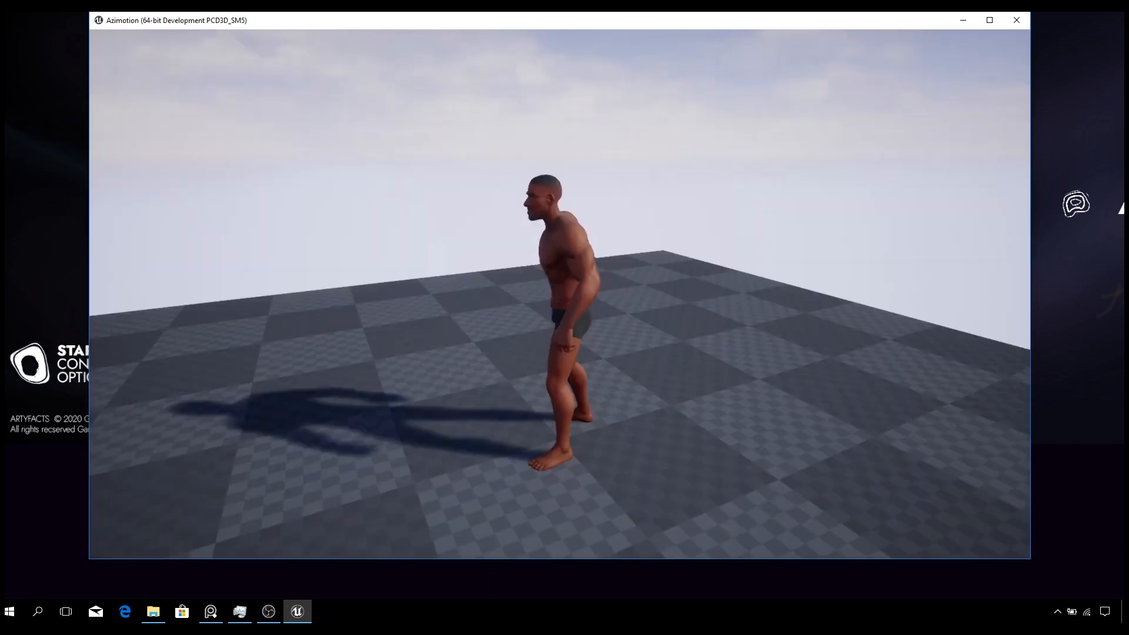
{"action": "key", "text": "d"}
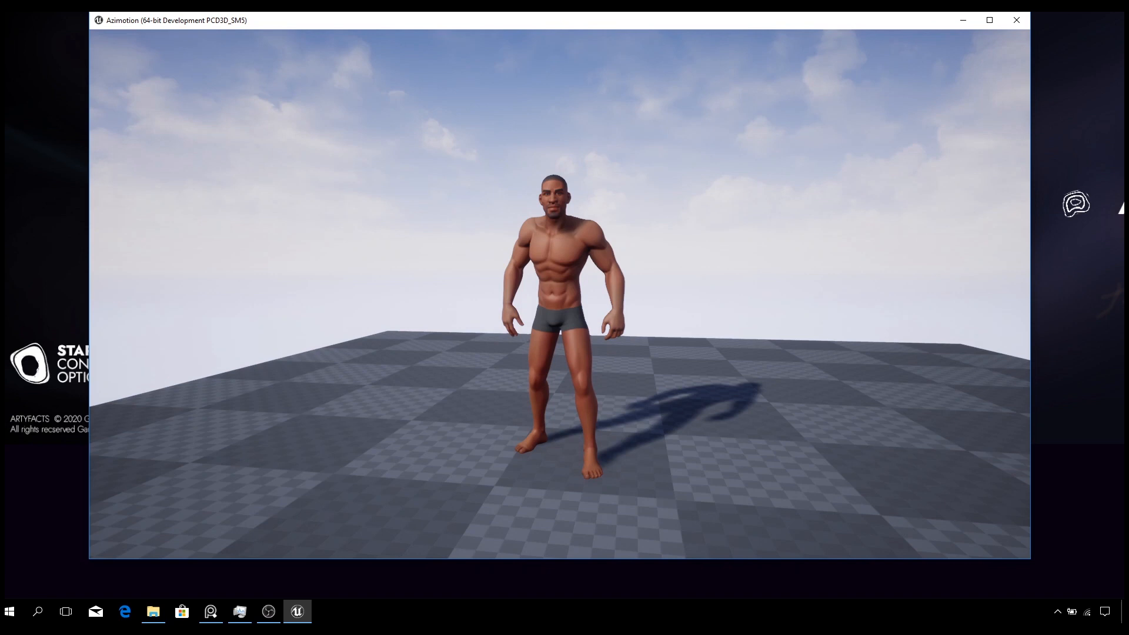
{"action": "key", "text": "a"}
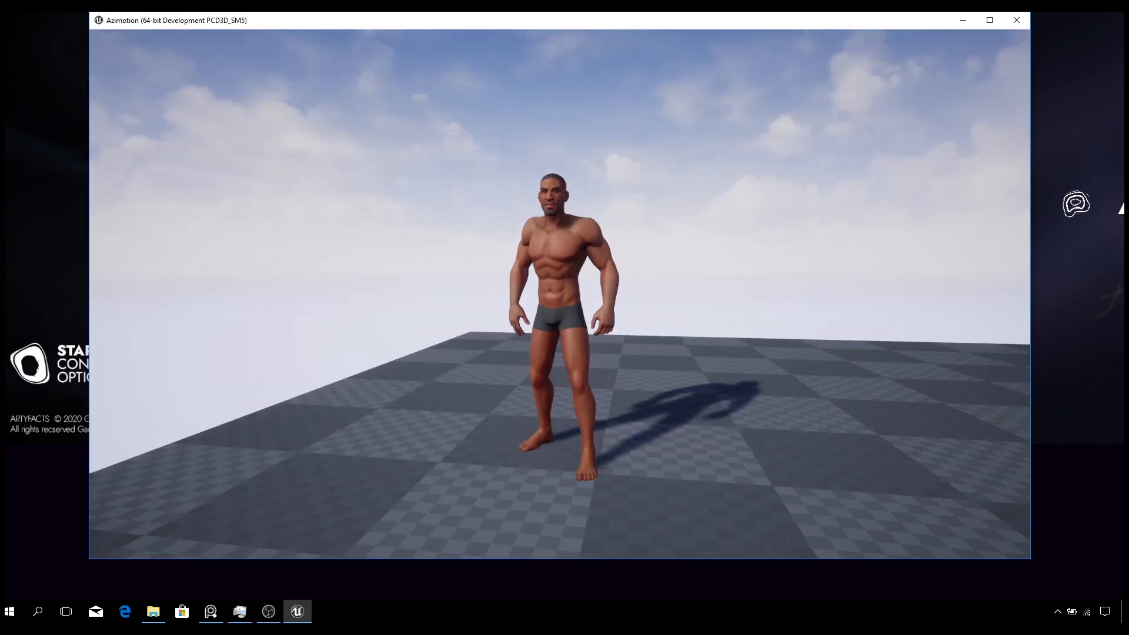